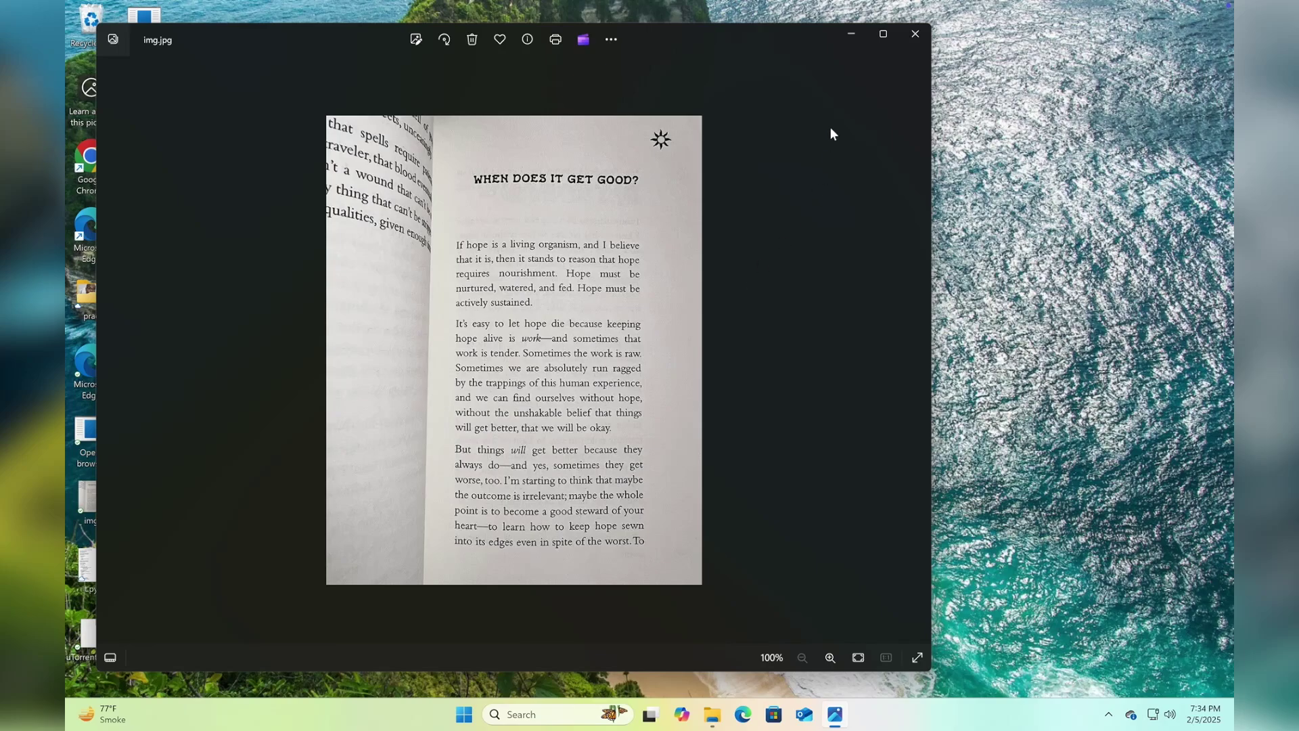
Shift the Photos window showing the book-page photo img.jpg to the right, then close it.
left_click_drag(782, 48, 823, 43)
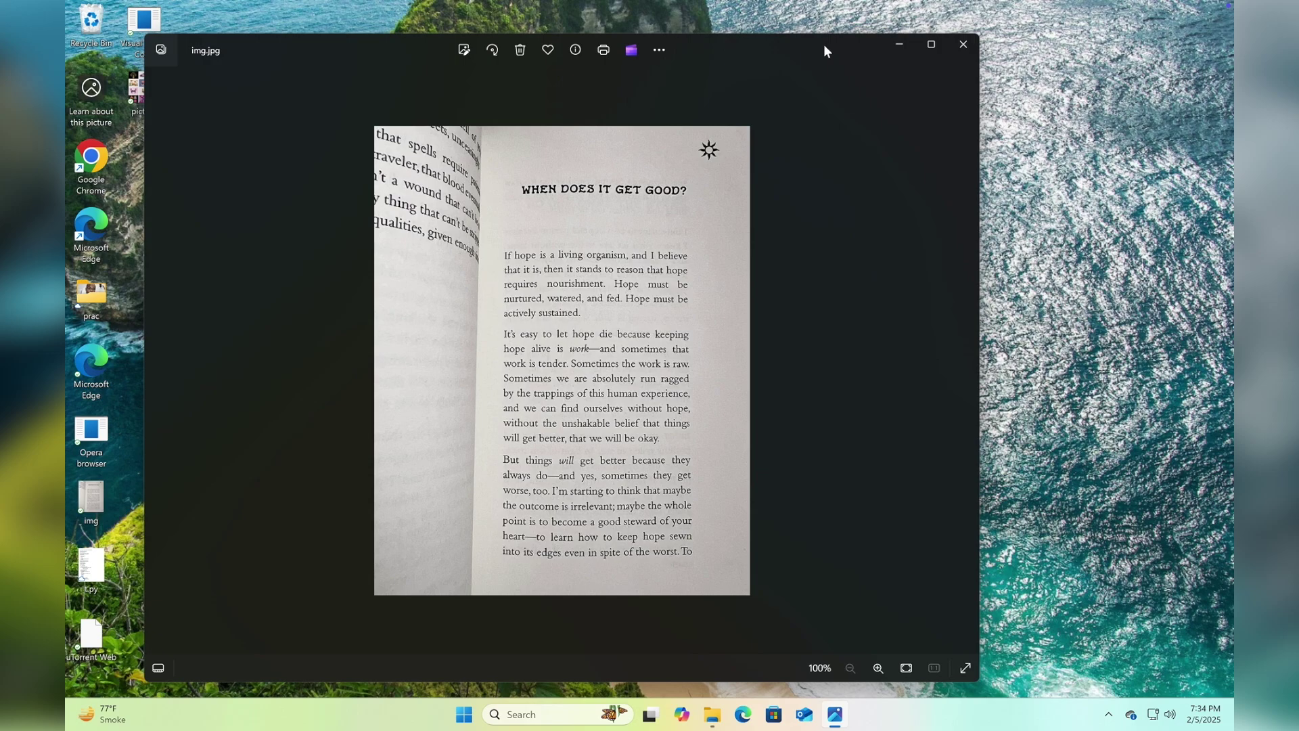
left_click_drag(825, 46, 868, 46)
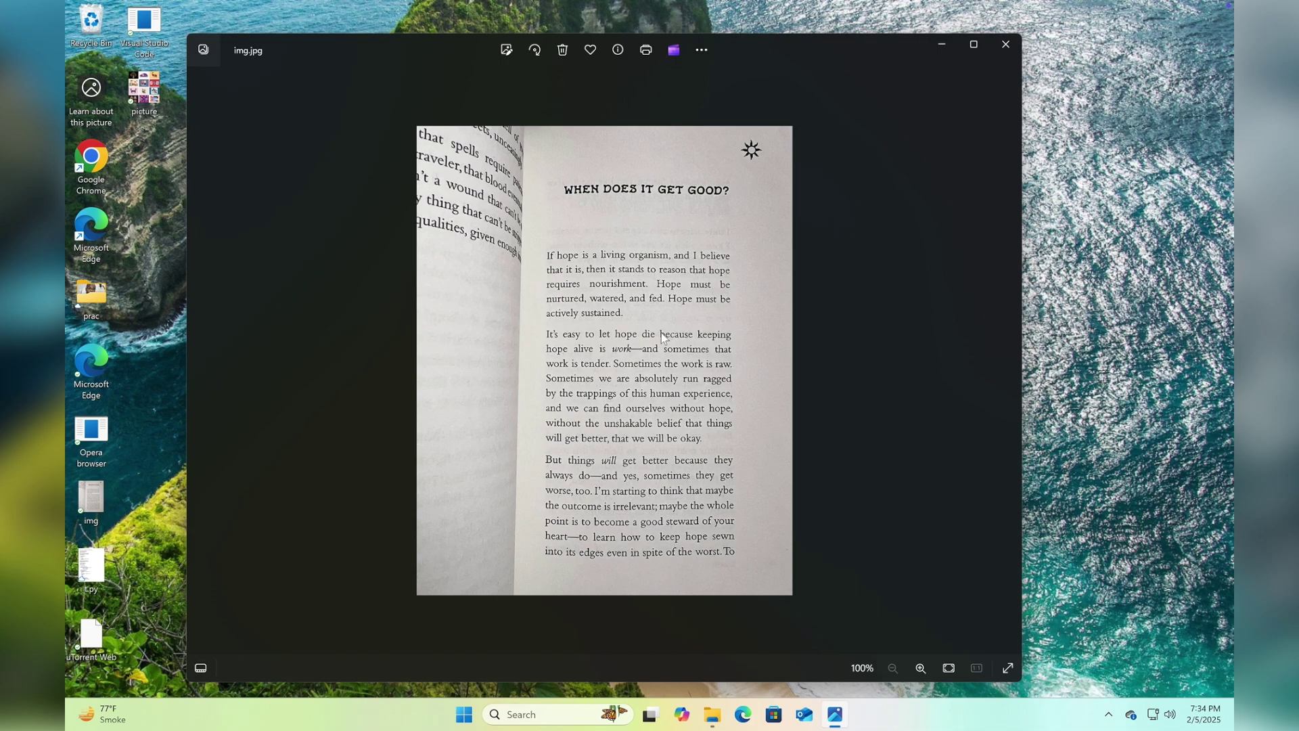
left_click(1004, 45)
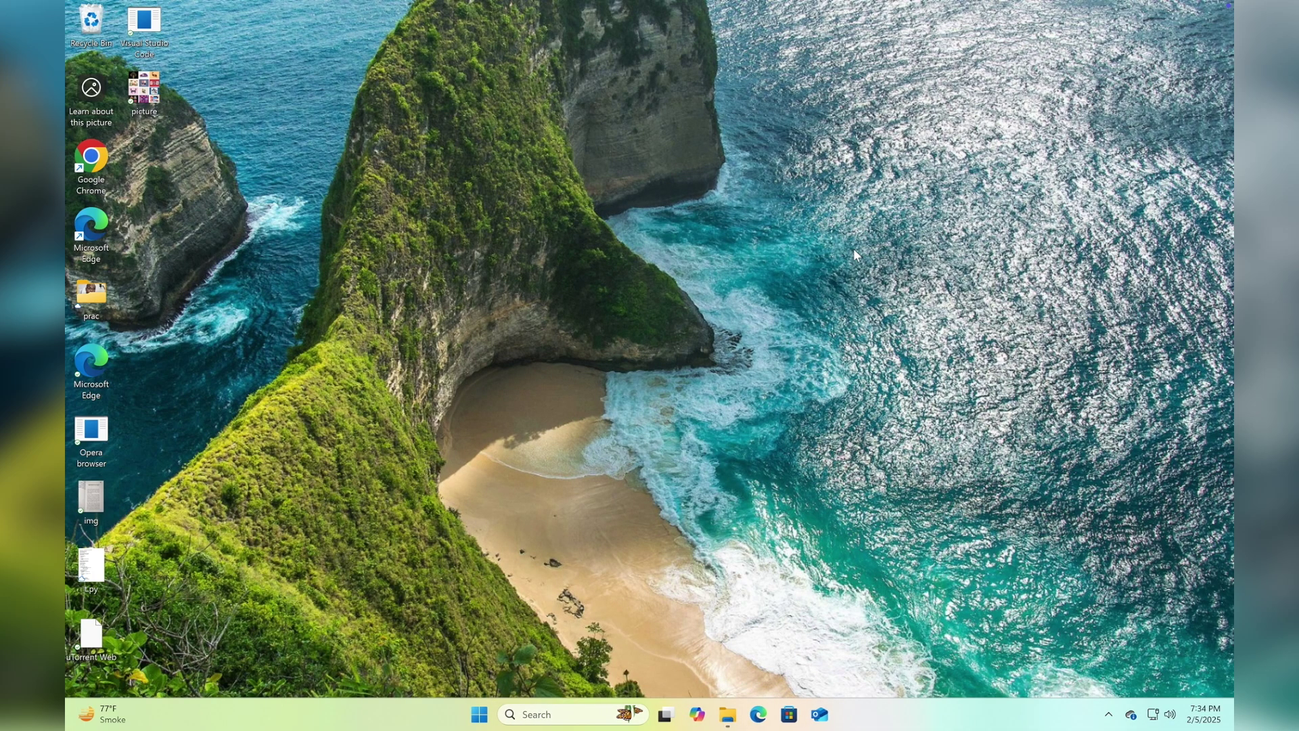
Launch Word by searching 'word' from Start and create a new blank document.
left_click(481, 714)
type("word")
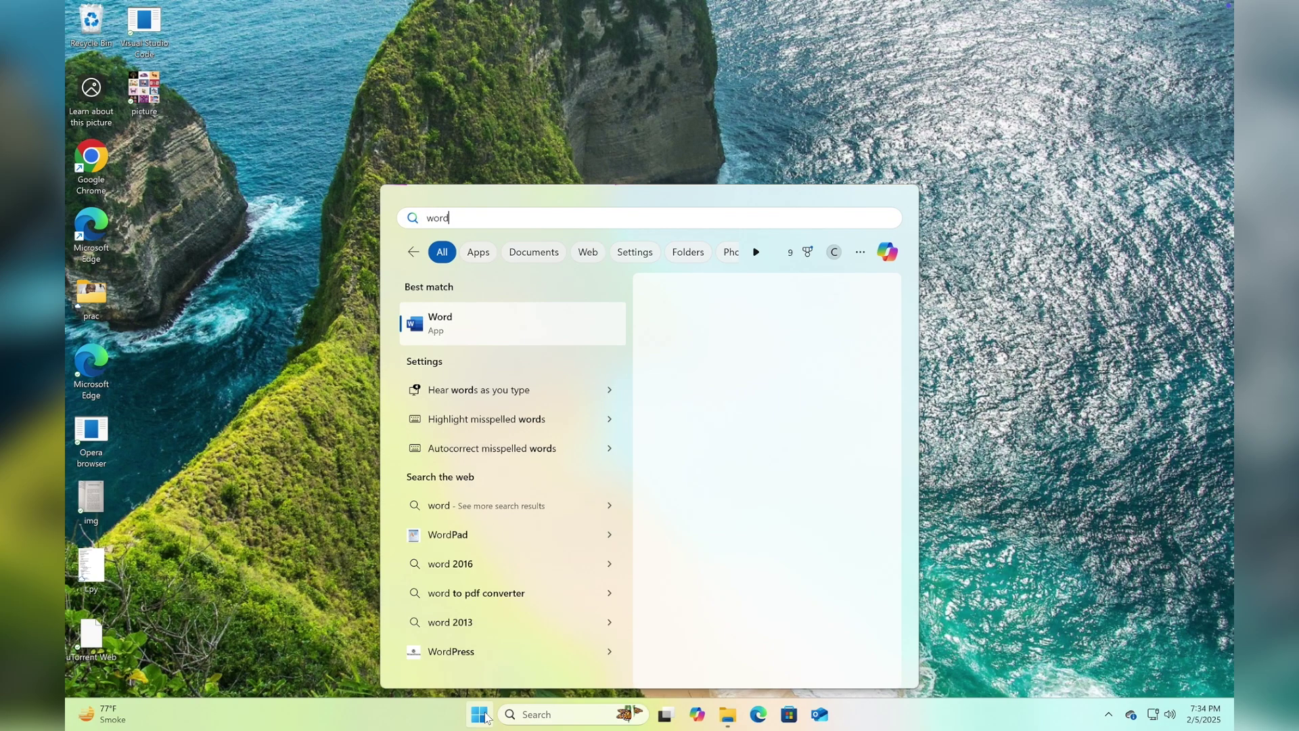
left_click(676, 433)
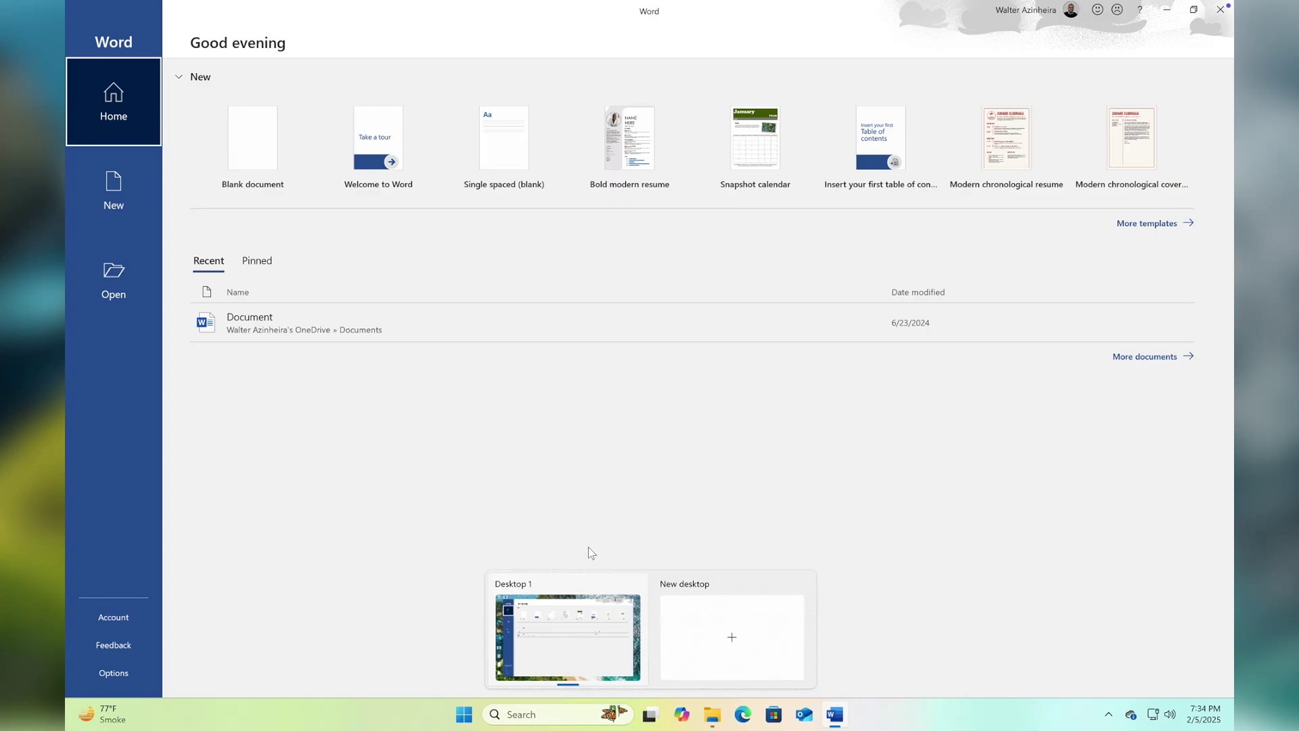
left_click(582, 629)
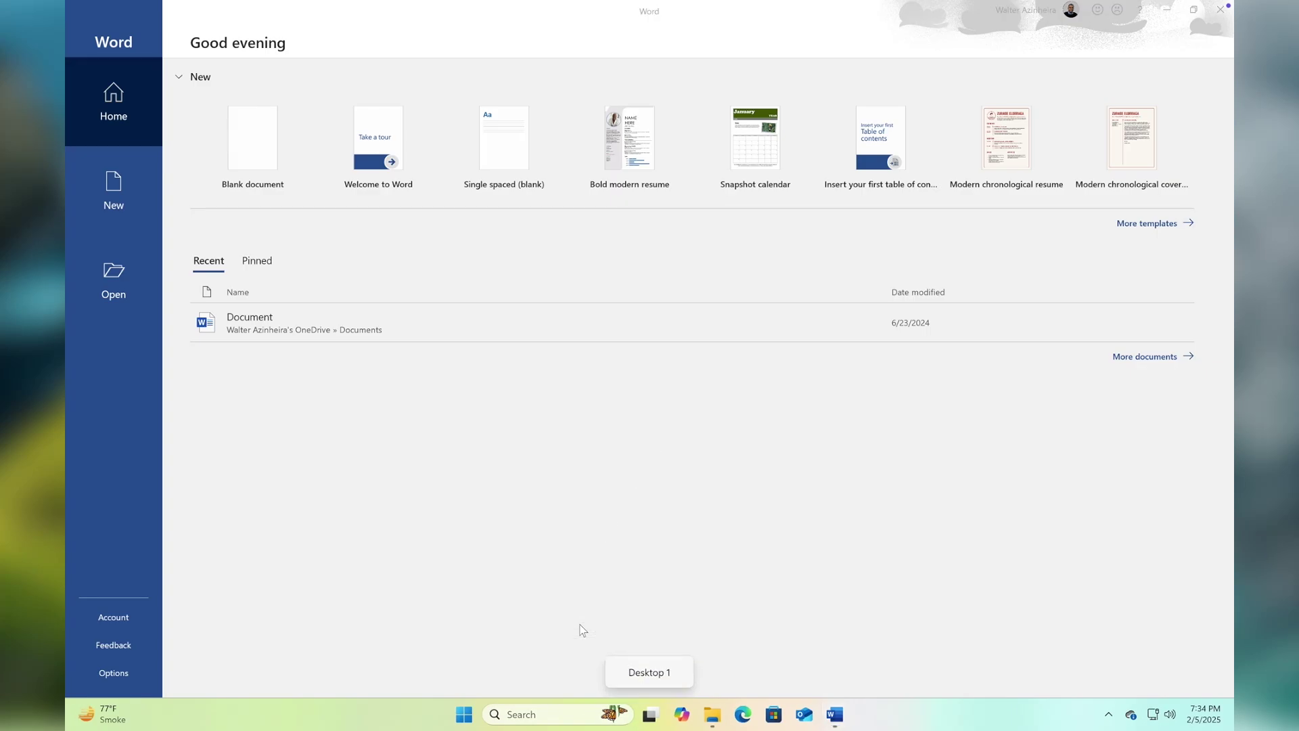
left_click(254, 149)
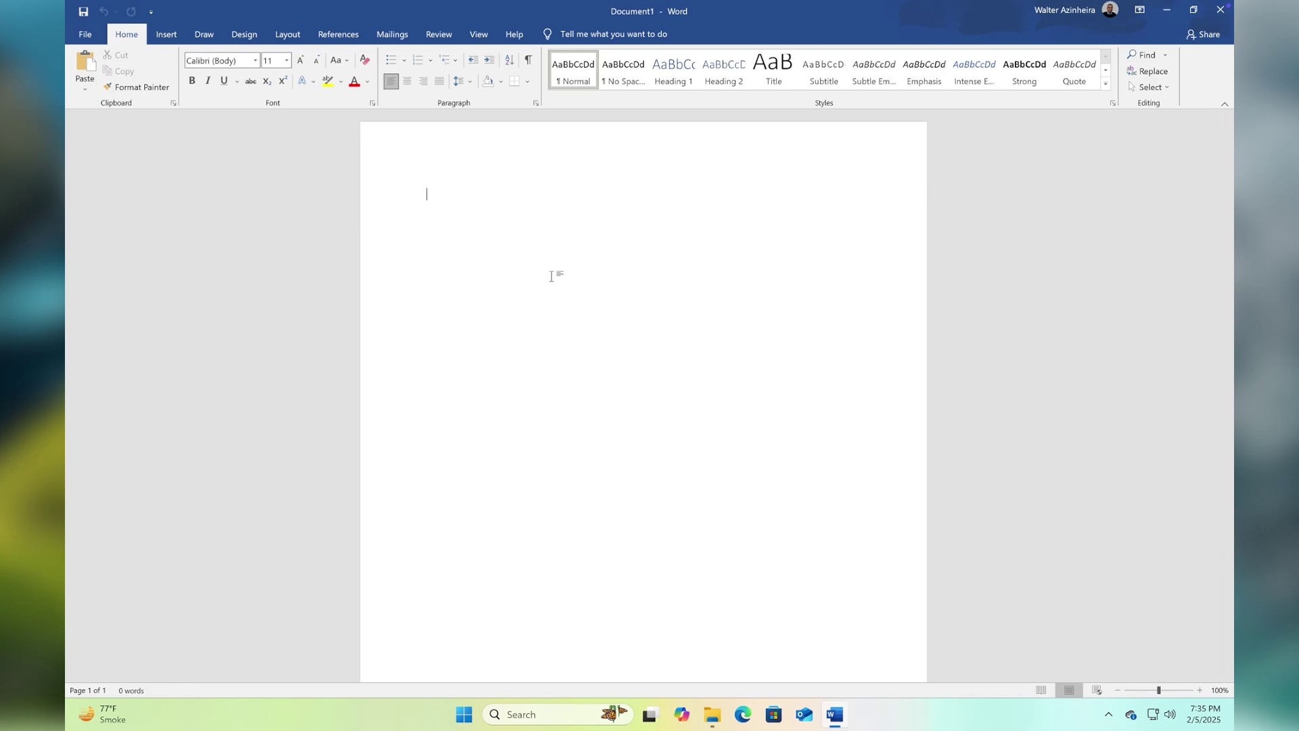
Insert the picture img from the Desktop folder into Document1.
left_click(168, 35)
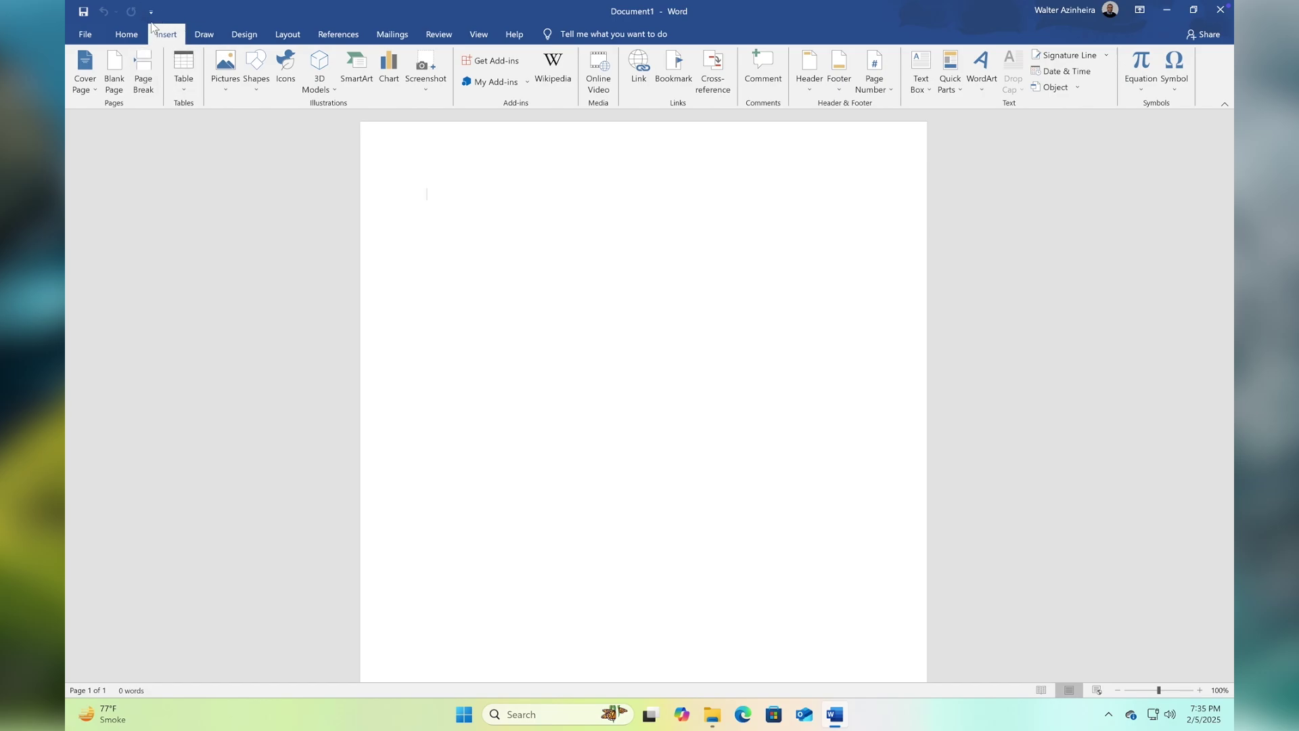
left_click(226, 67)
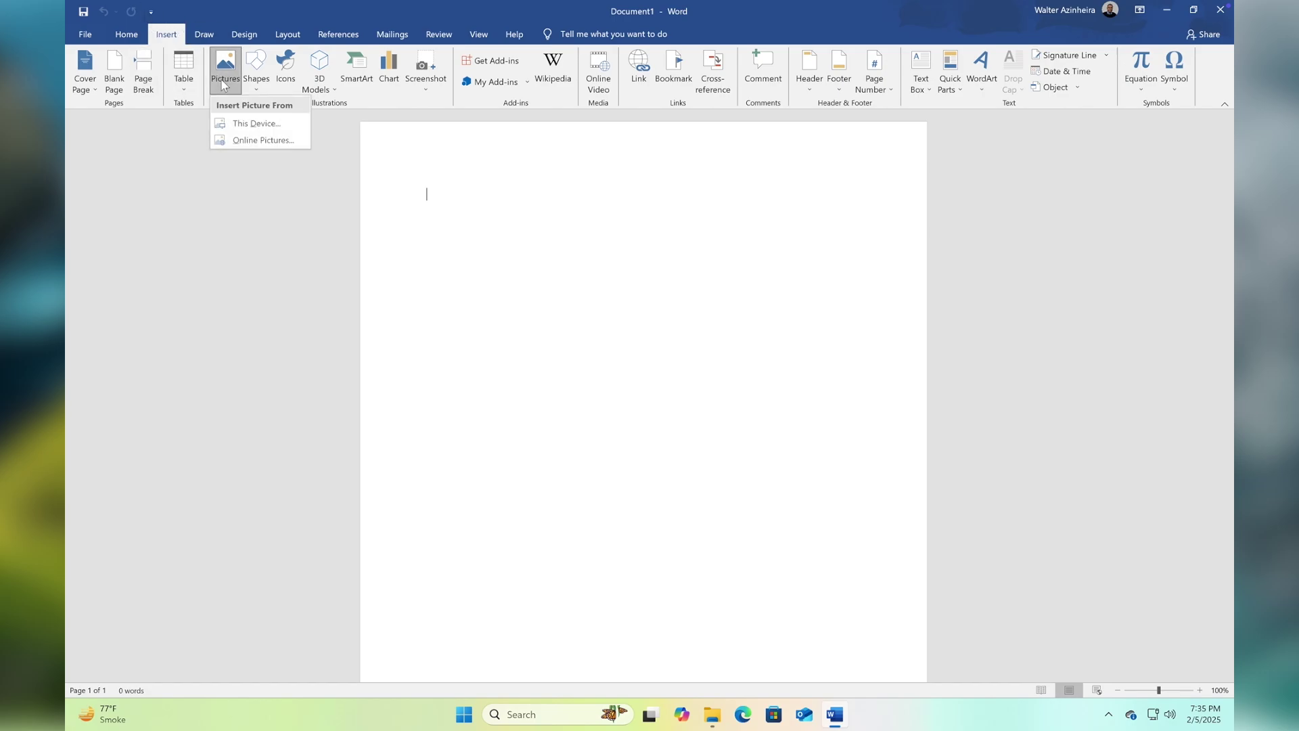
left_click(236, 125)
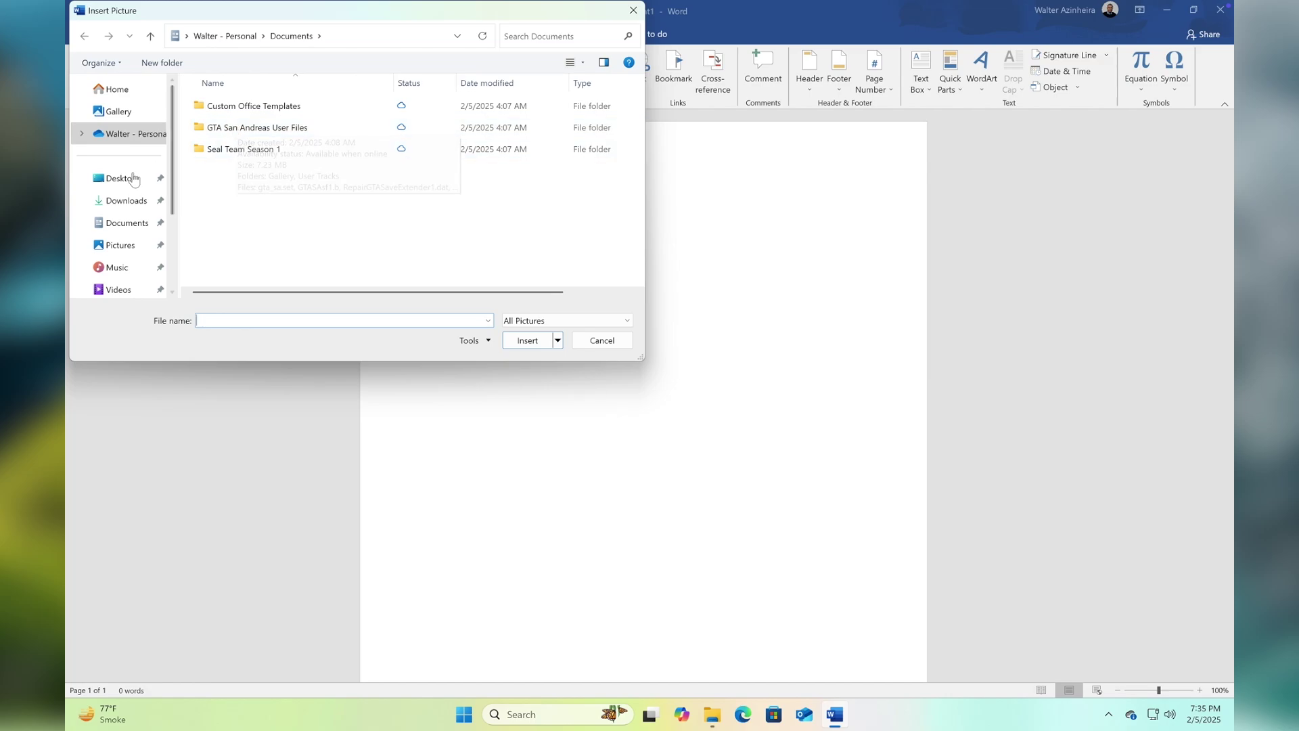
left_click(122, 180)
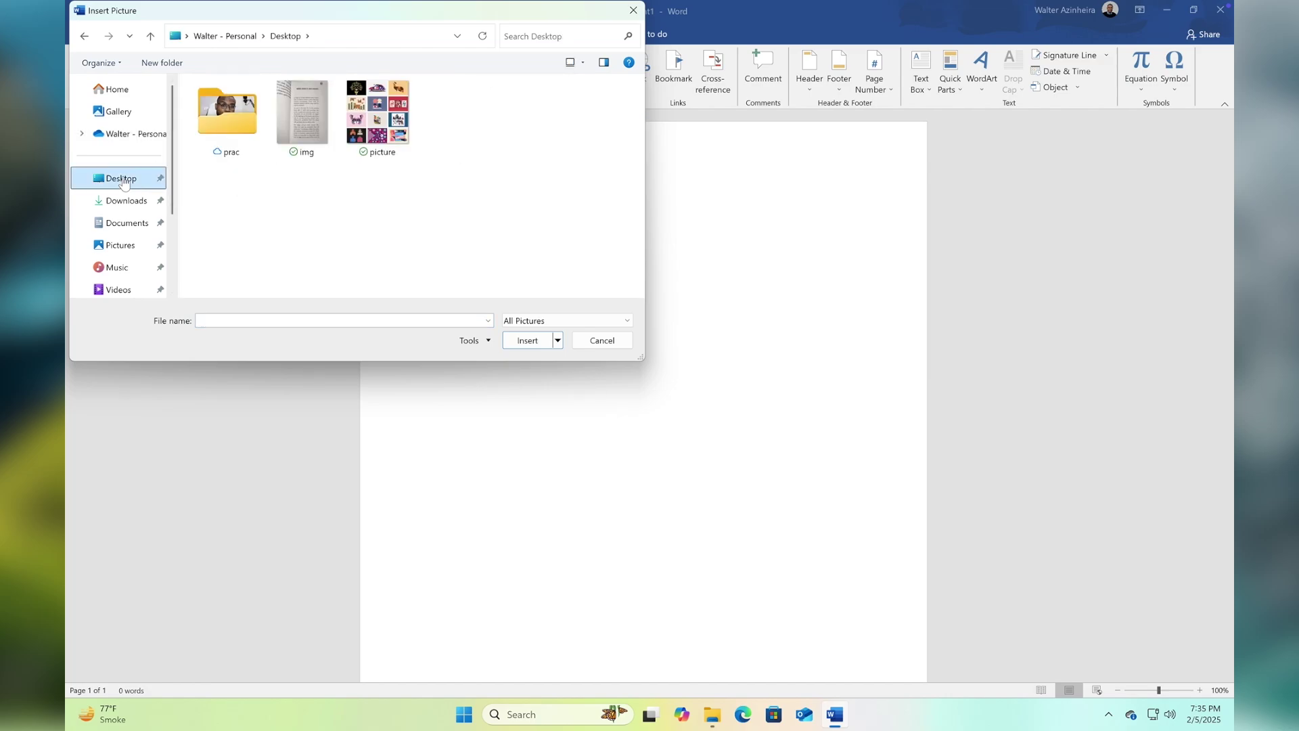
left_click(306, 113)
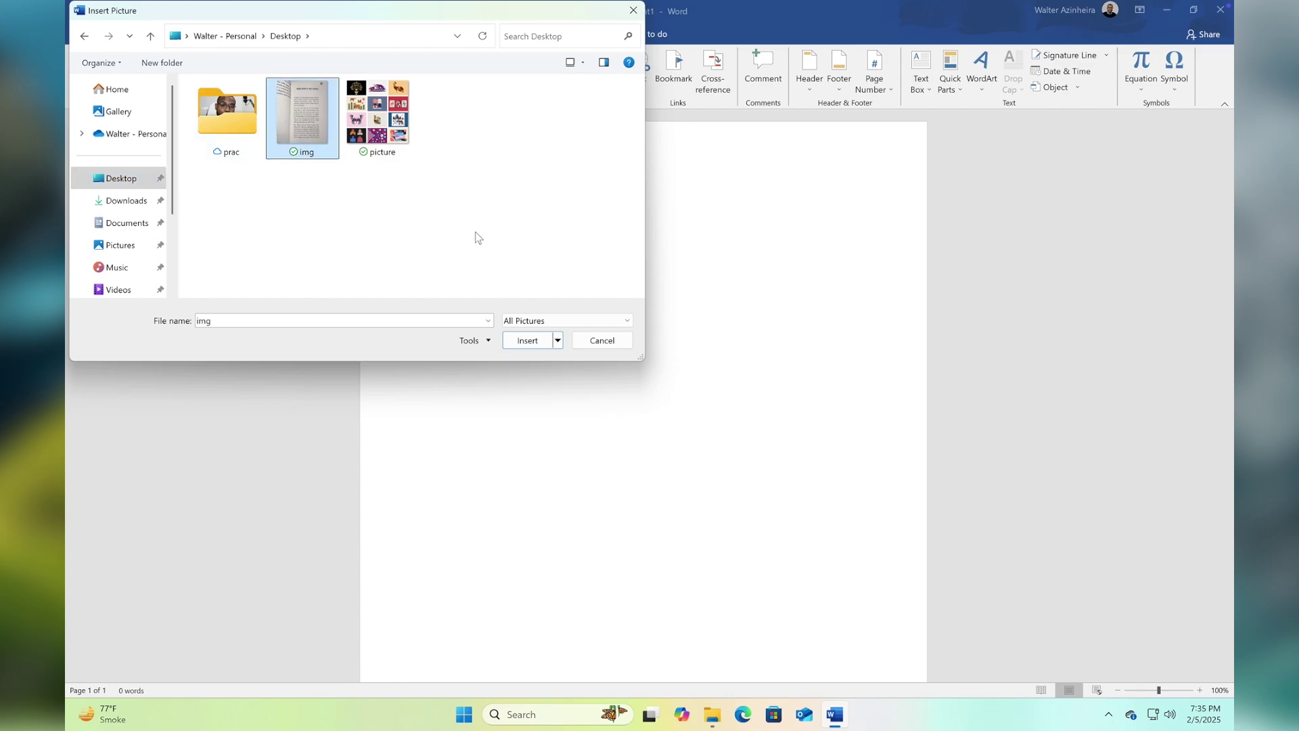
left_click(523, 344)
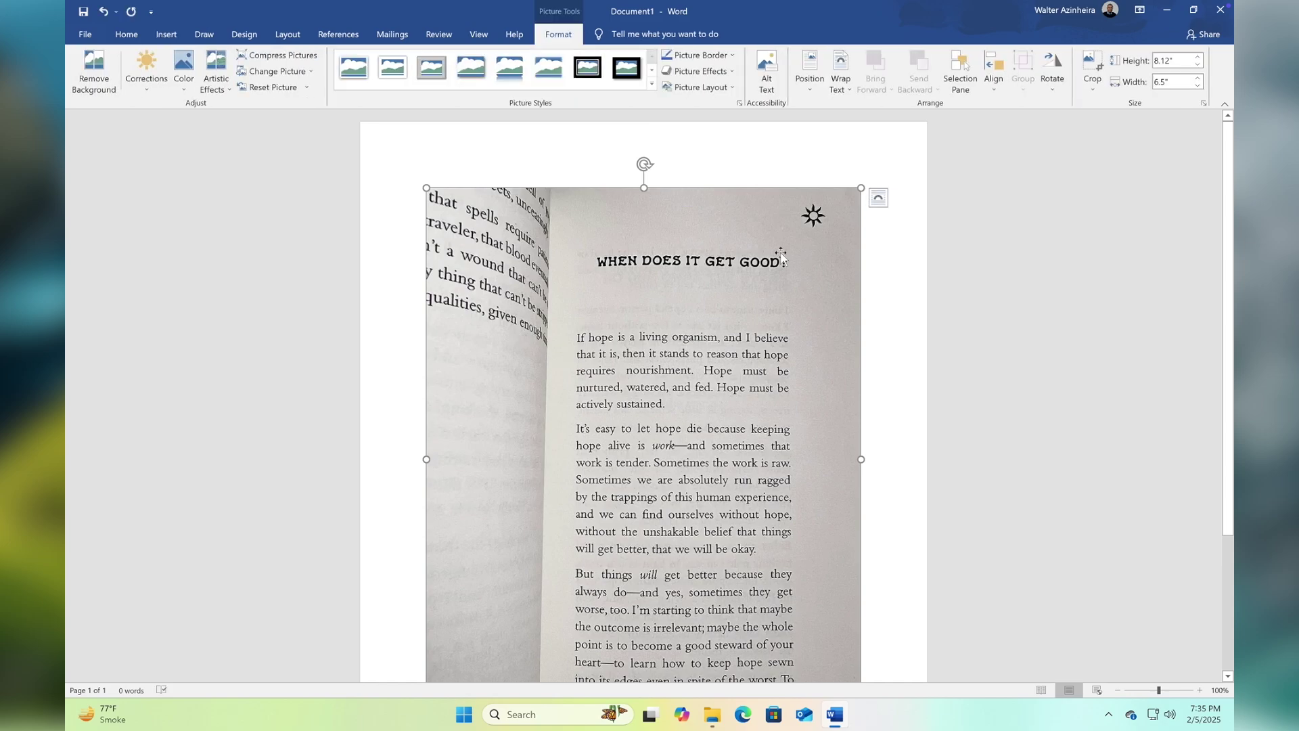
left_click_drag(583, 353, 660, 200)
scroll(660, 302, "down", 3)
scroll(660, 302, "up", 3)
scroll(659, 302, "down", 3)
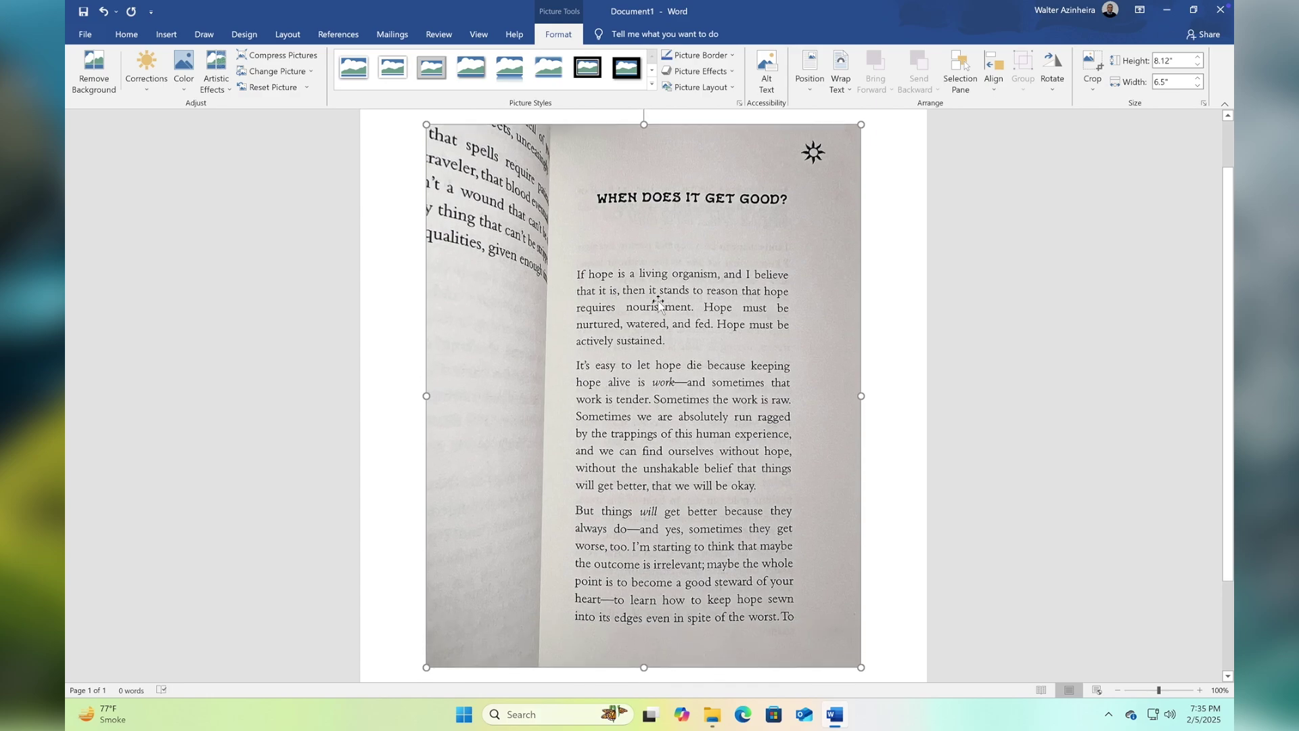
scroll(659, 301, "up", 3)
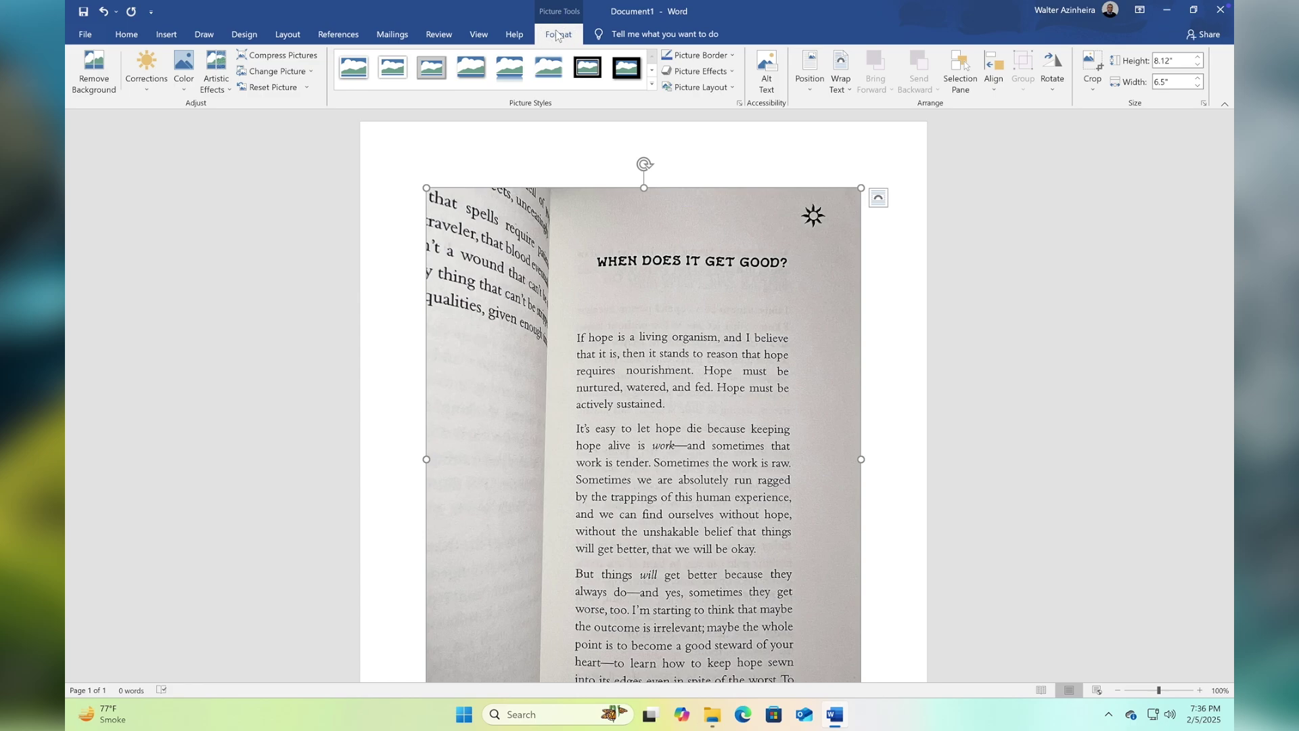
left_click(479, 34)
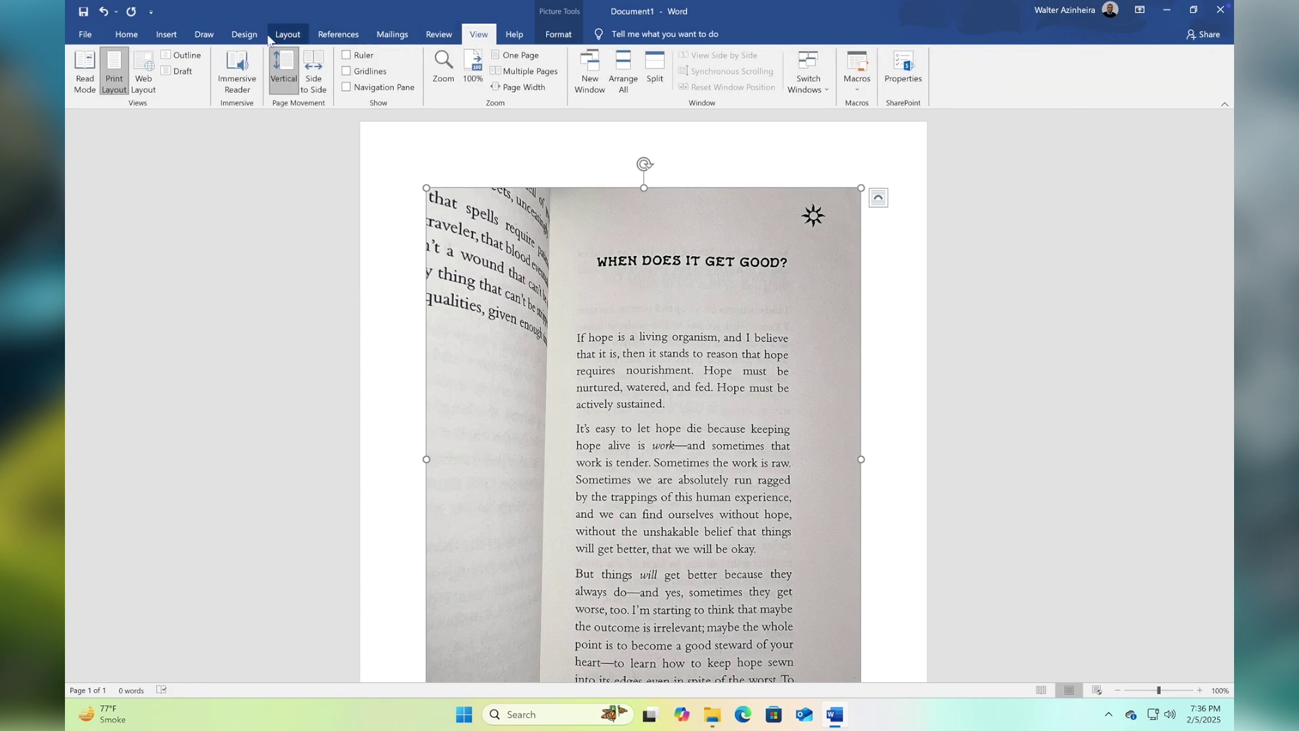
left_click(244, 34)
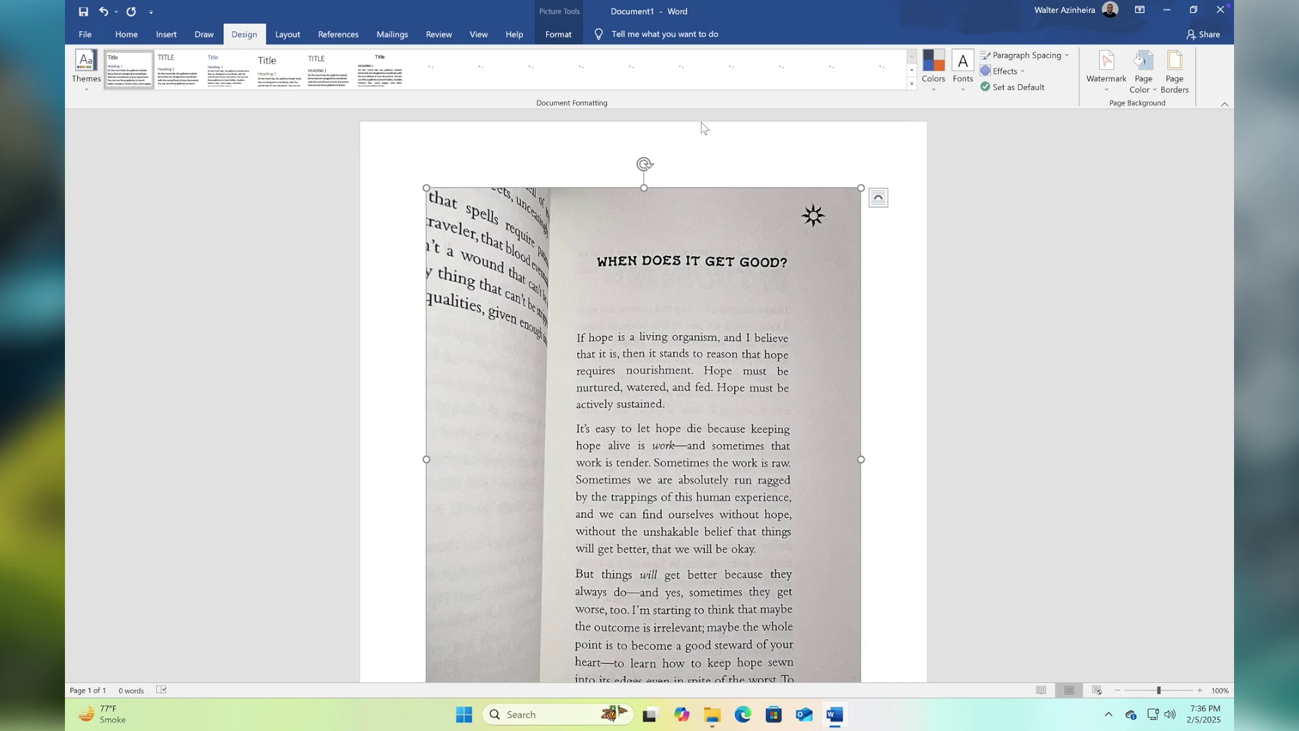
left_click(554, 39)
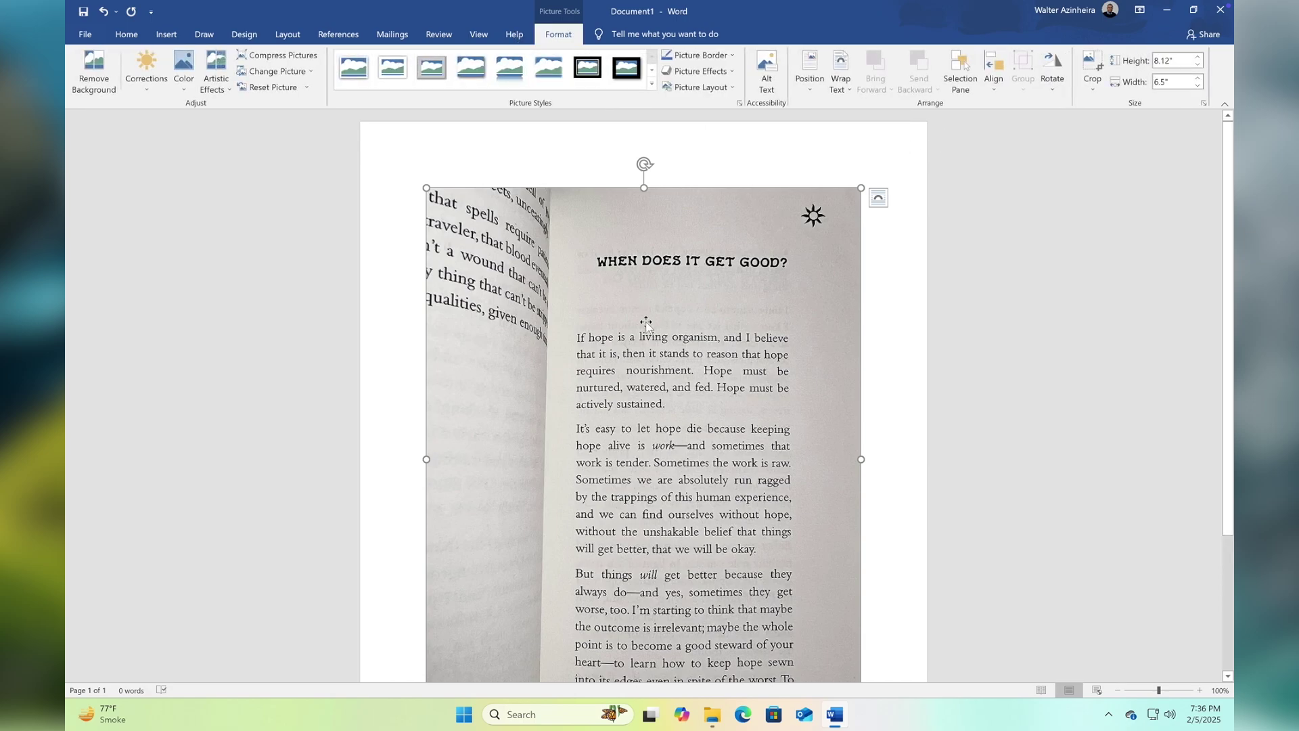
Set the photo's wrapping to In Front of Text and drag it slightly up and right.
left_click(843, 92)
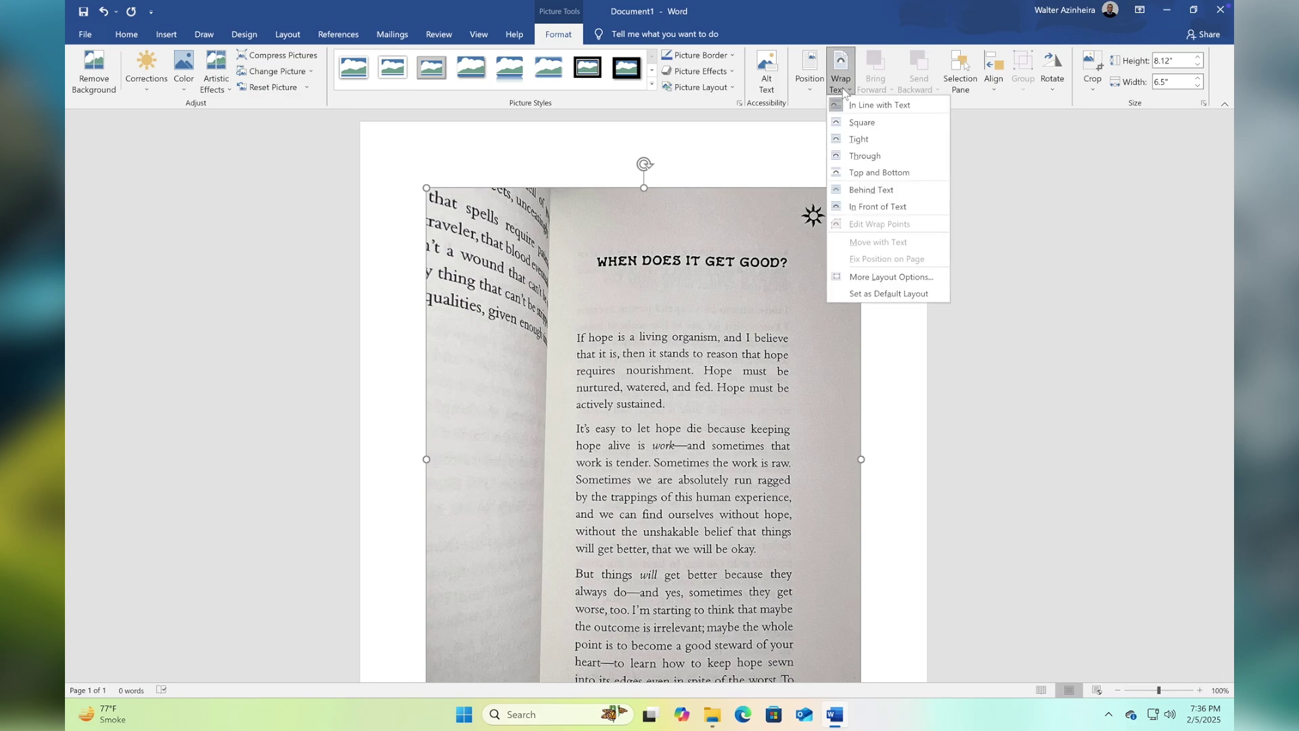
left_click(881, 212)
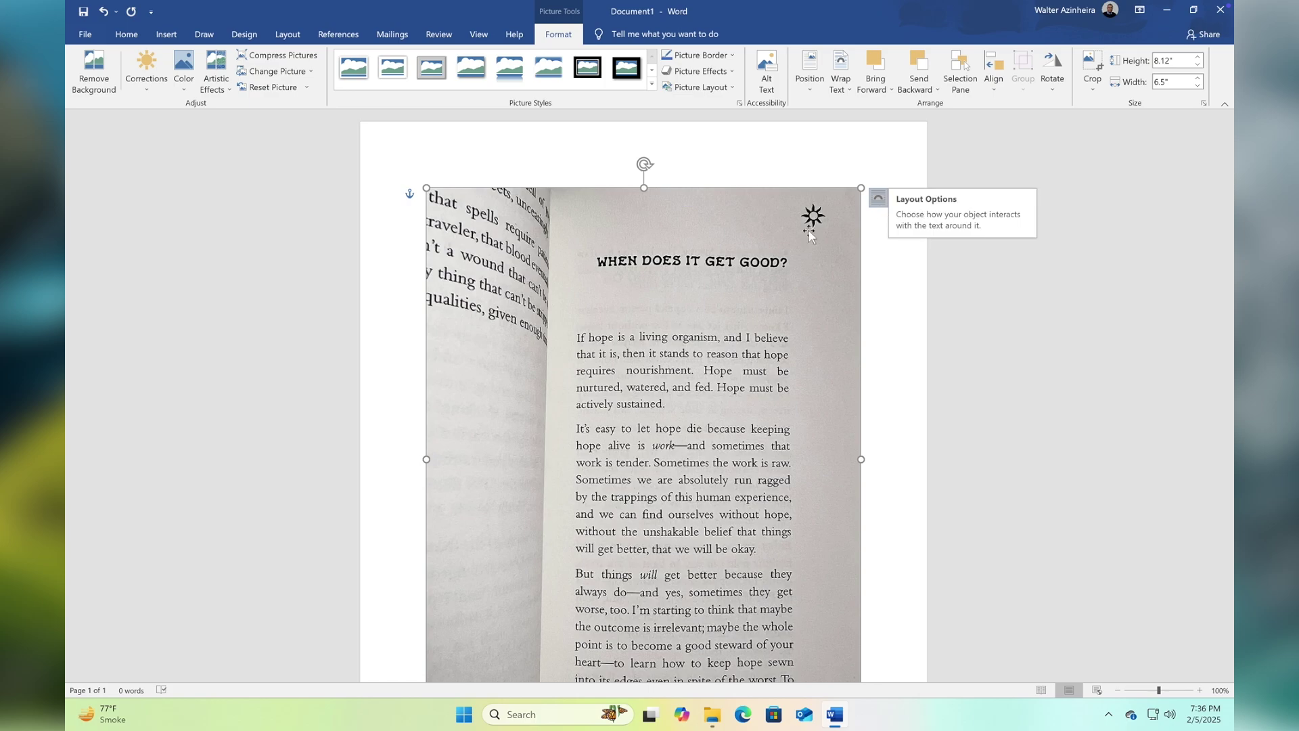
left_click_drag(659, 371, 663, 322)
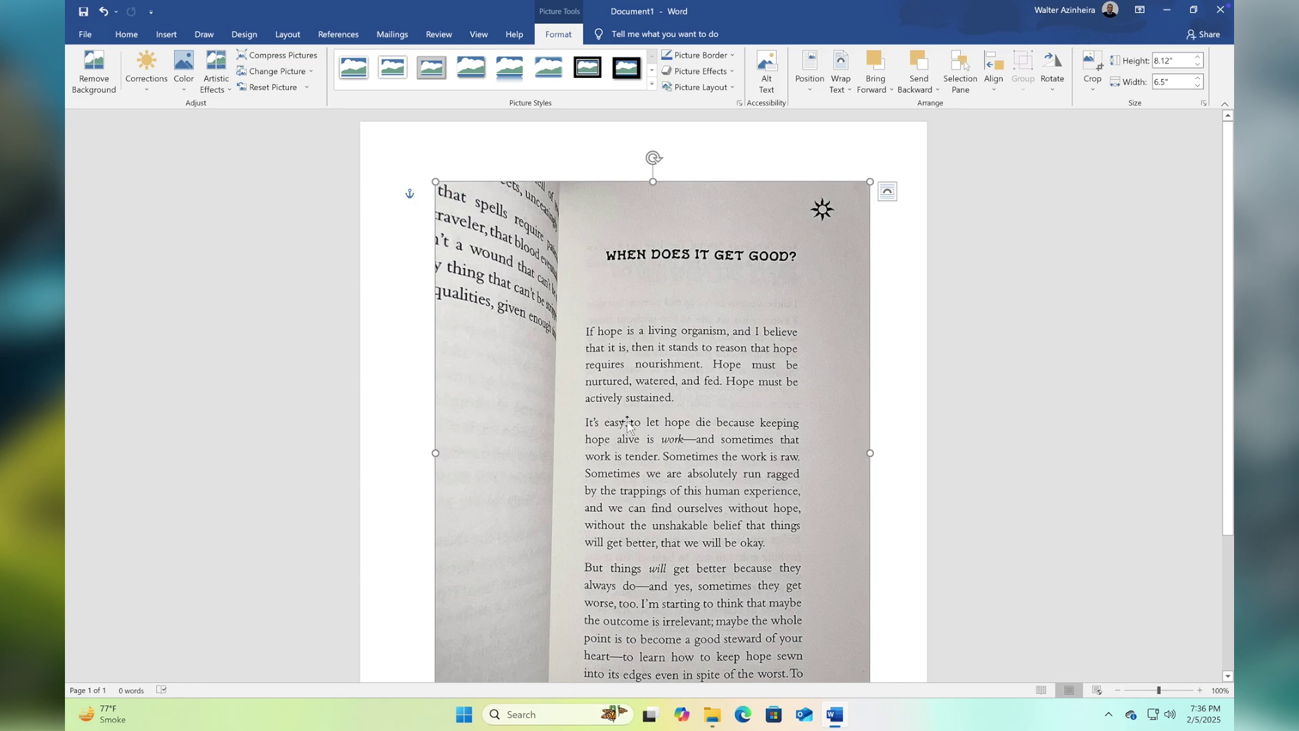
left_click_drag(623, 435, 620, 431)
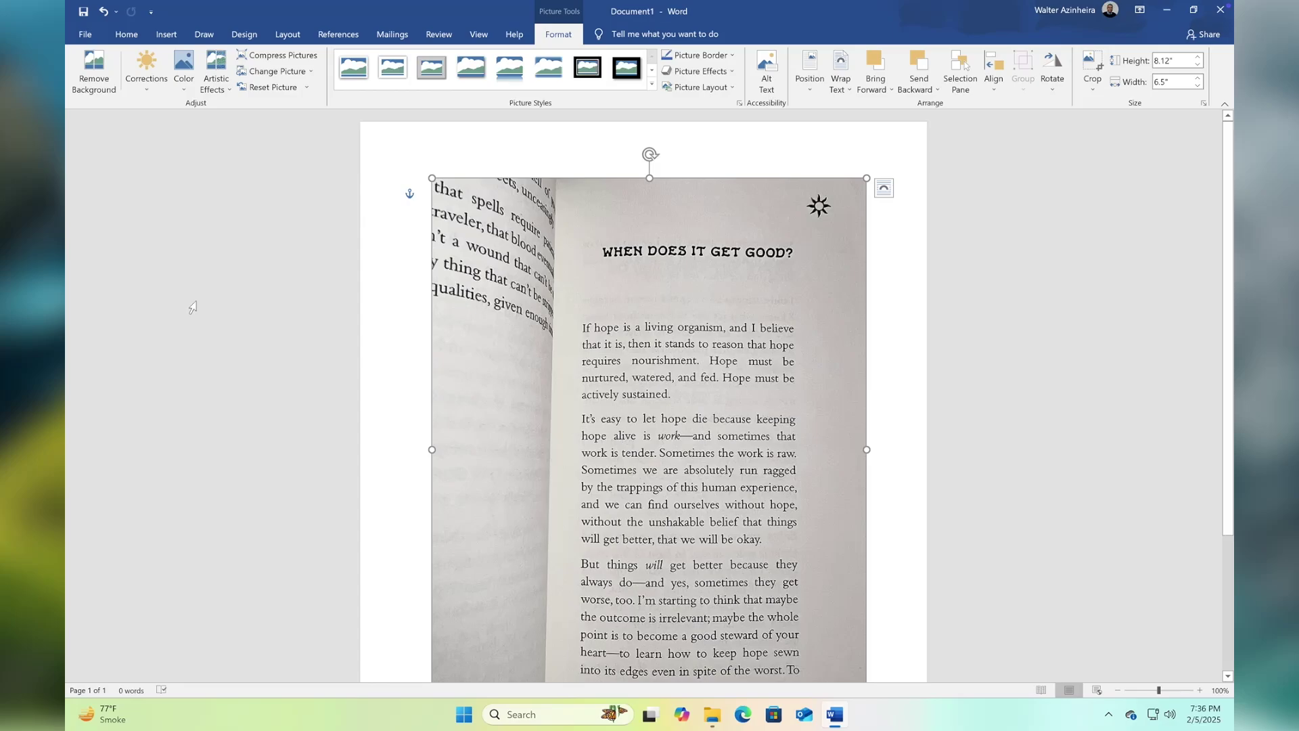
Open Picture Corrections Options from the Corrections presets.
left_click(156, 89)
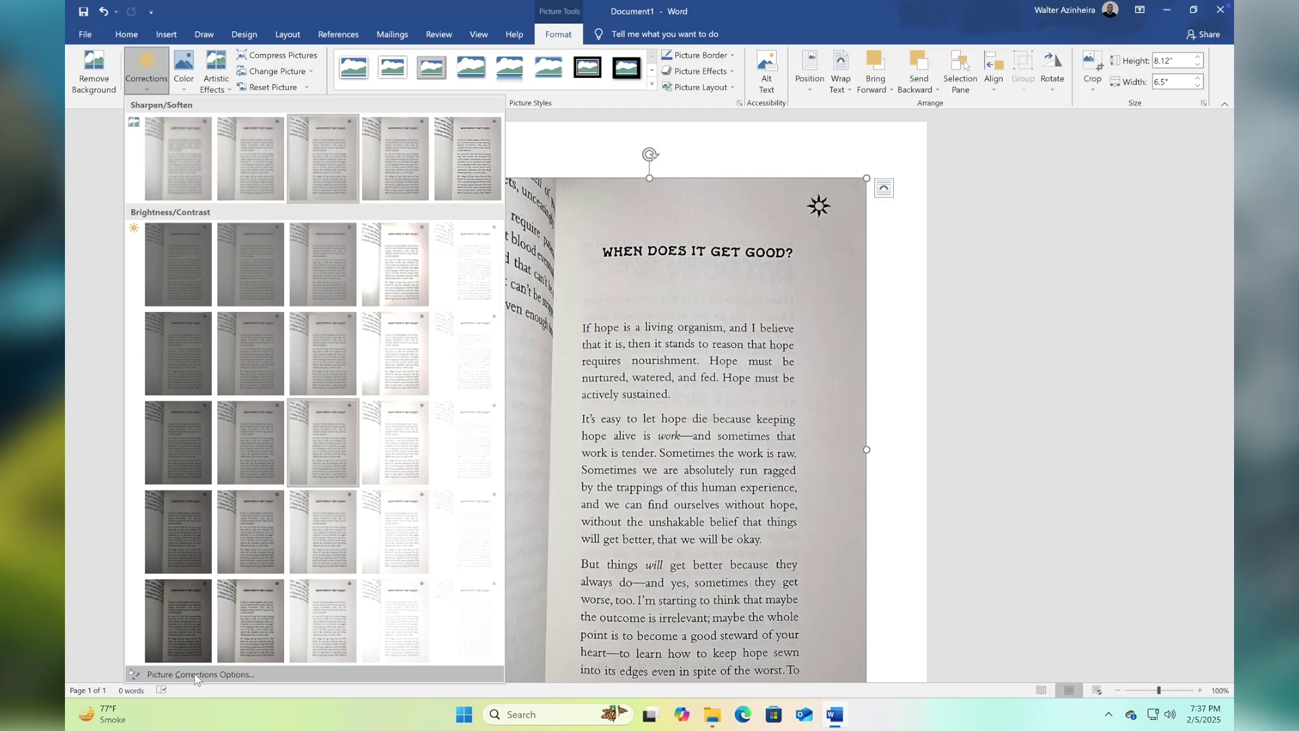
left_click(196, 677)
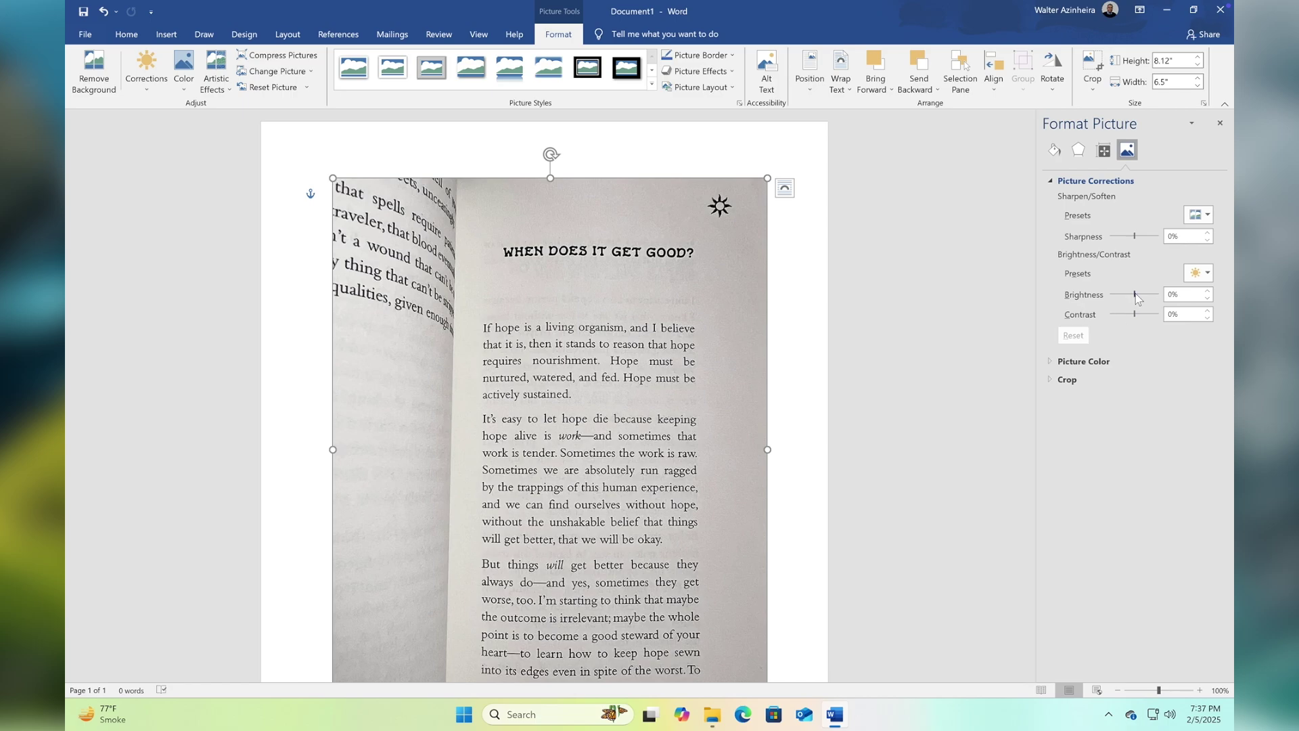
Set the photo's brightness to 44% and sharpness to 12%.
left_click_drag(1135, 295, 1139, 294)
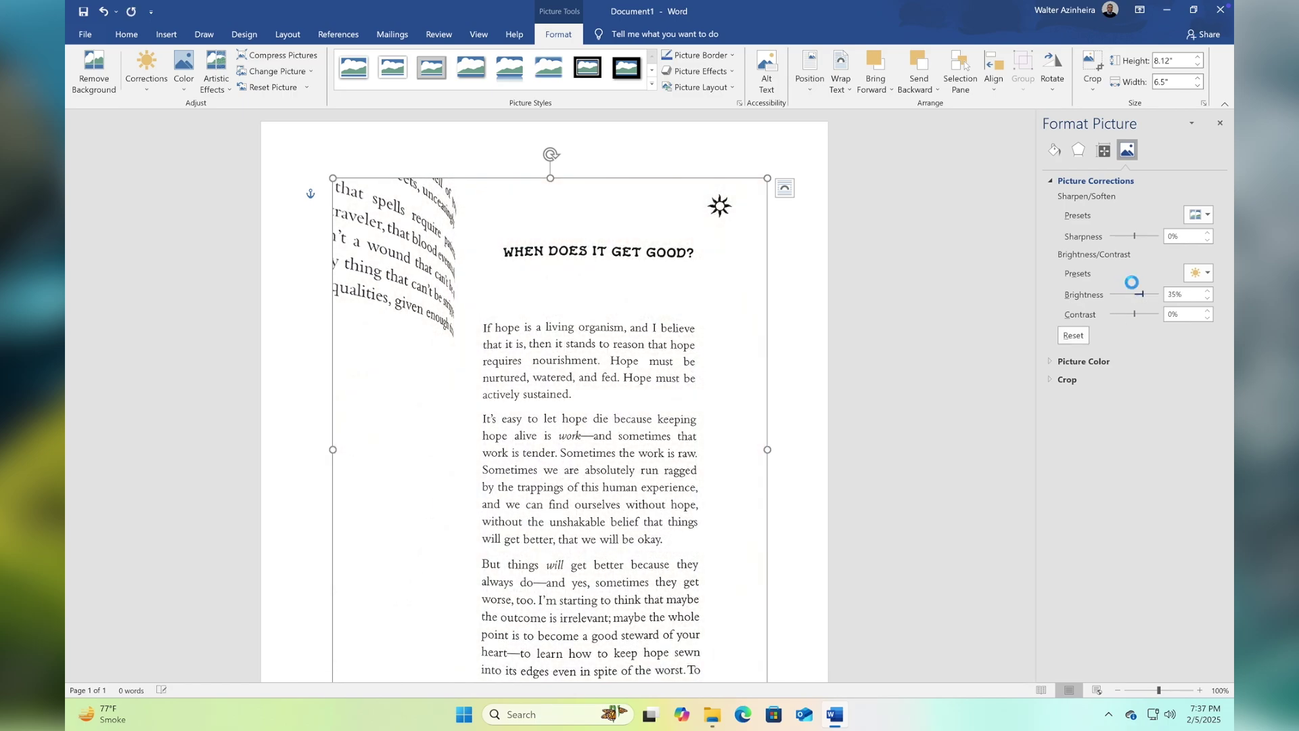
left_click_drag(1130, 283, 1127, 284)
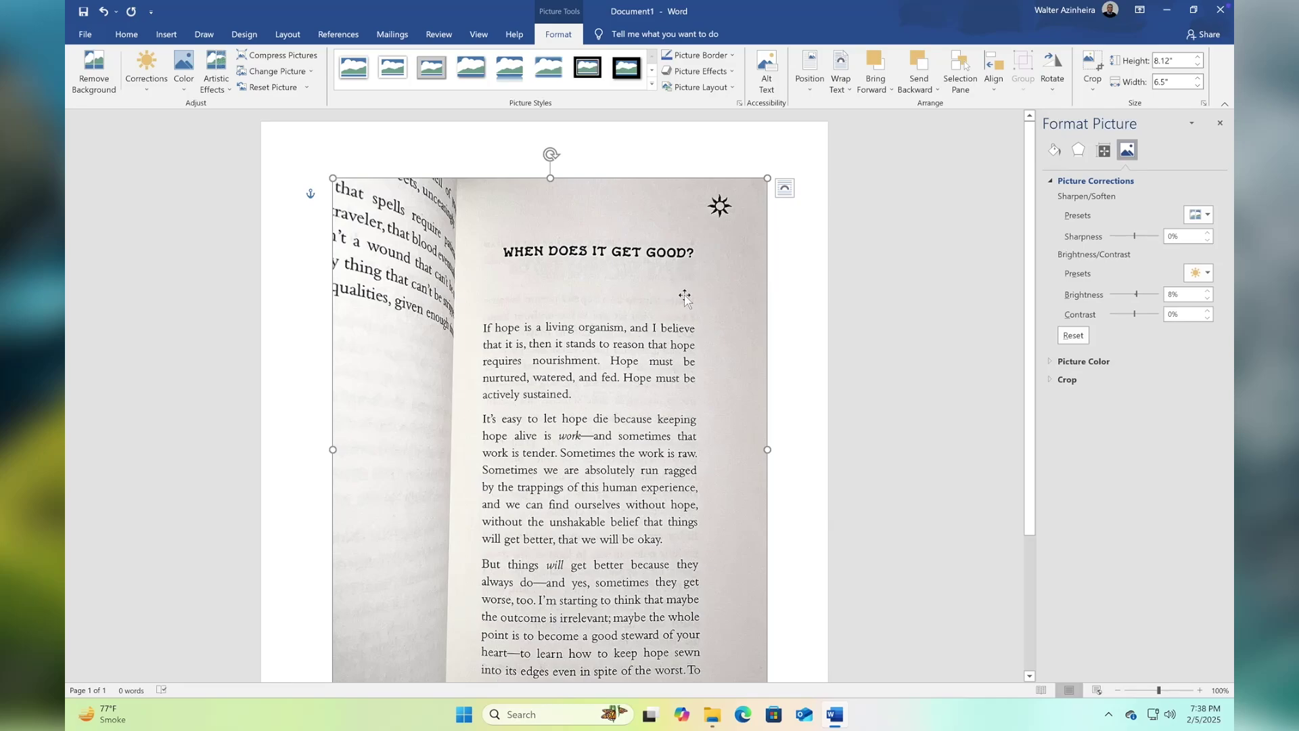
left_click_drag(1137, 295, 1139, 294)
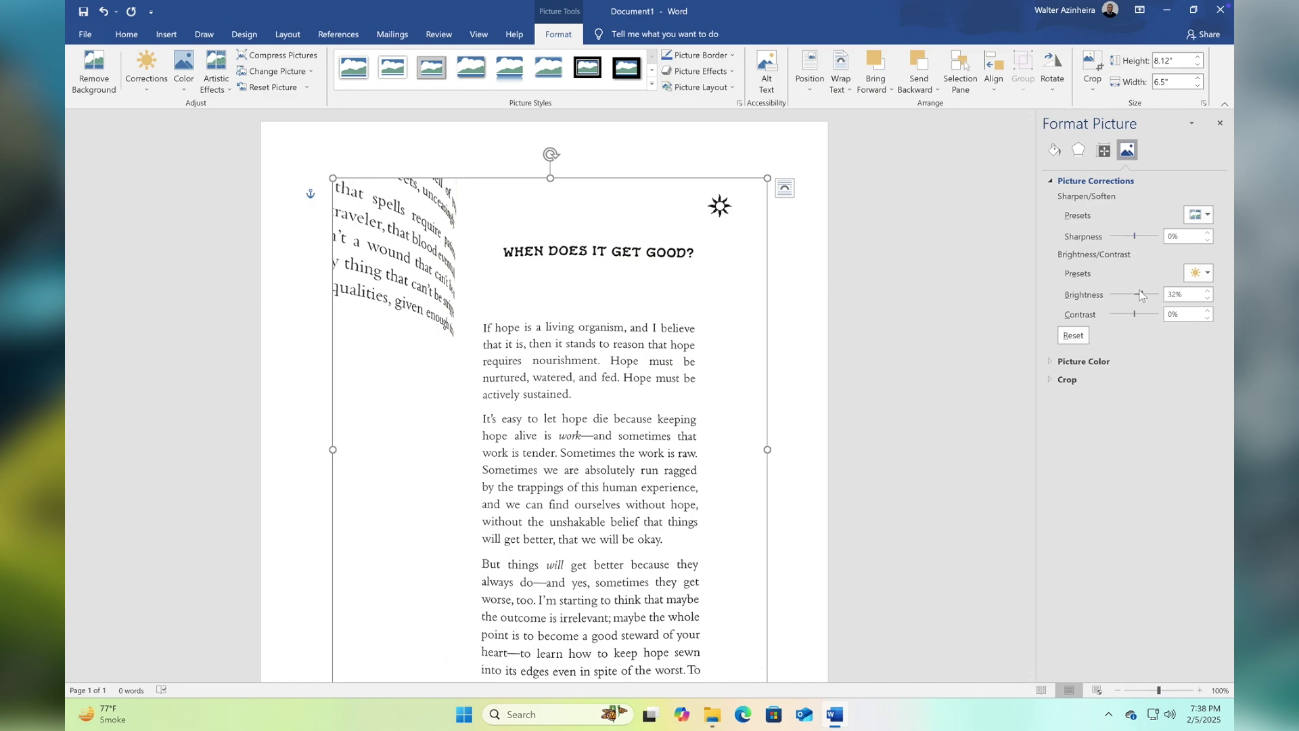
left_click_drag(1143, 296, 1137, 295)
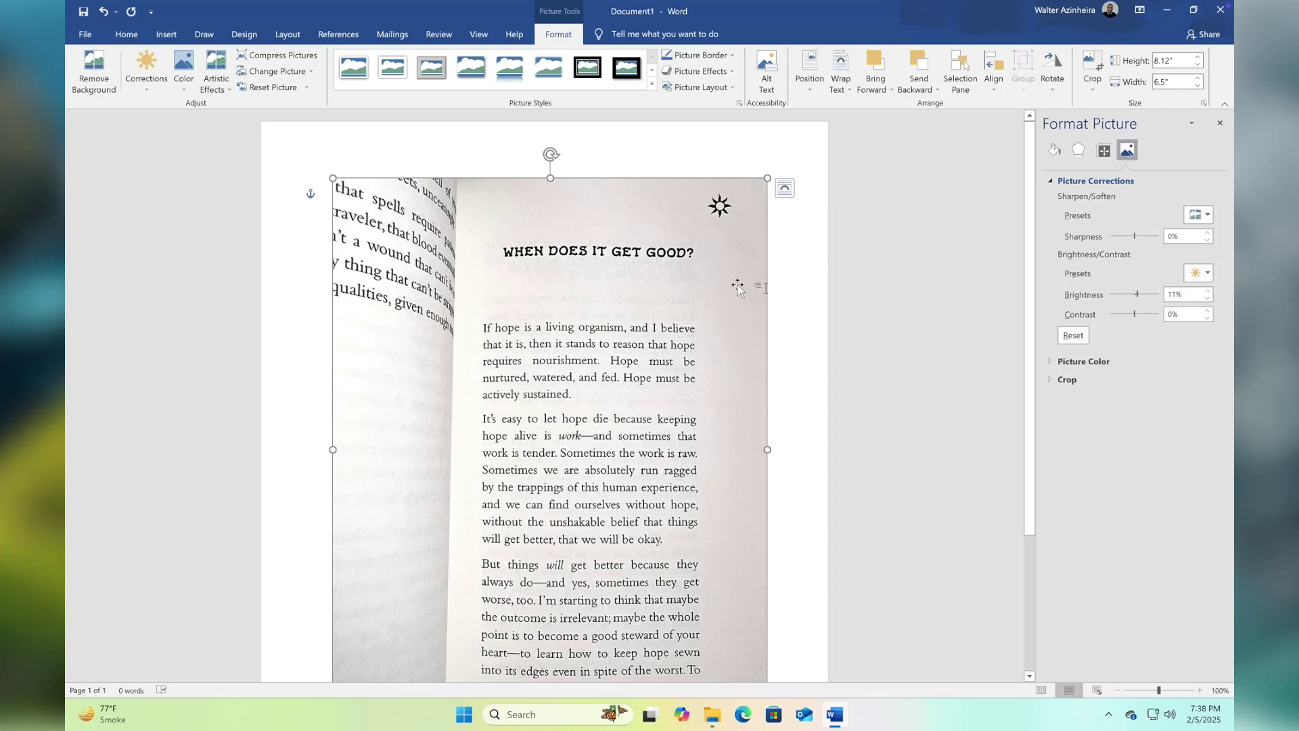
left_click(1139, 295)
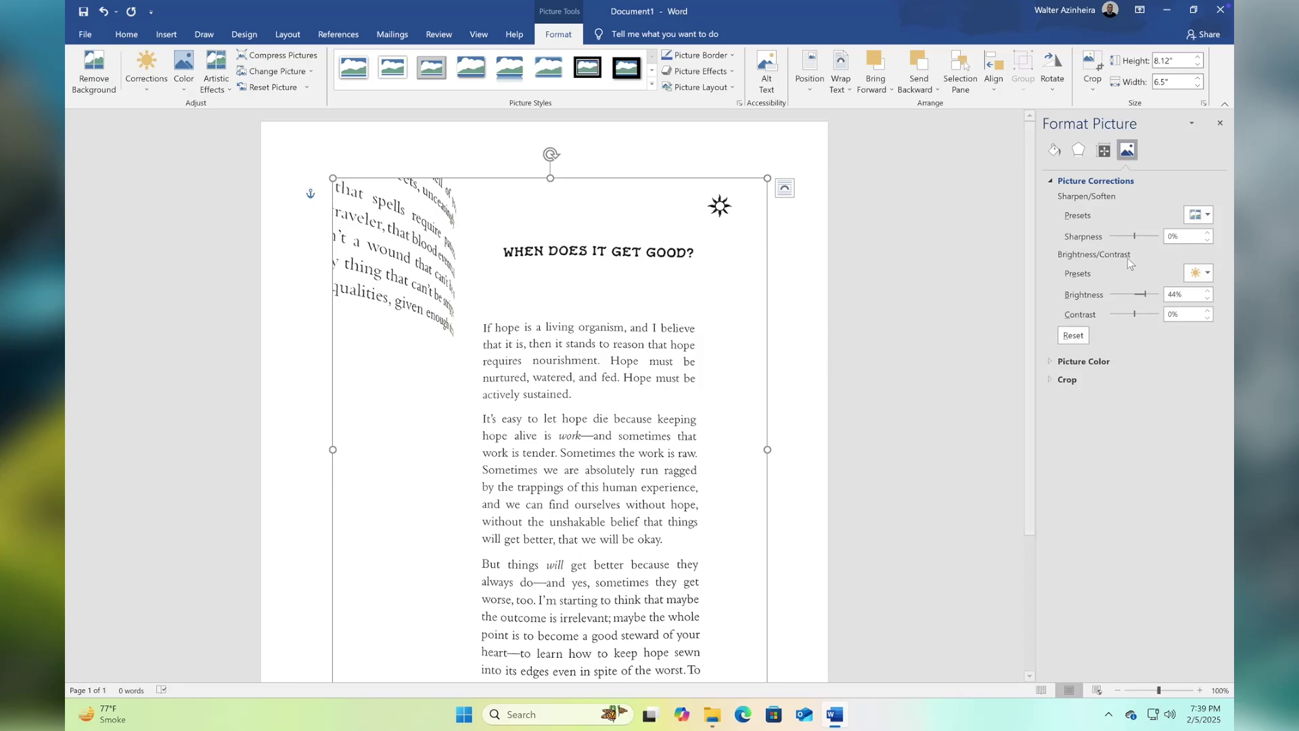
left_click(1136, 236)
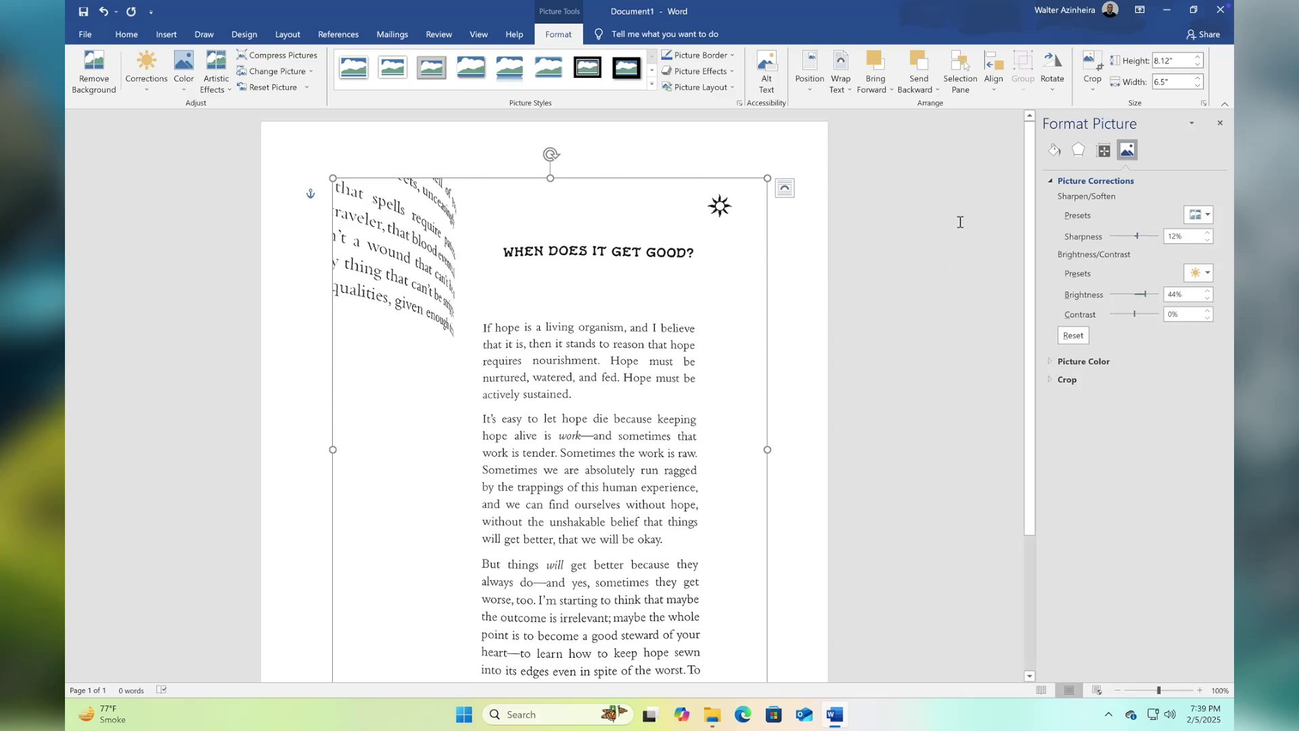
Enter crop mode and set the photo's brightness to 45%.
left_click(1101, 66)
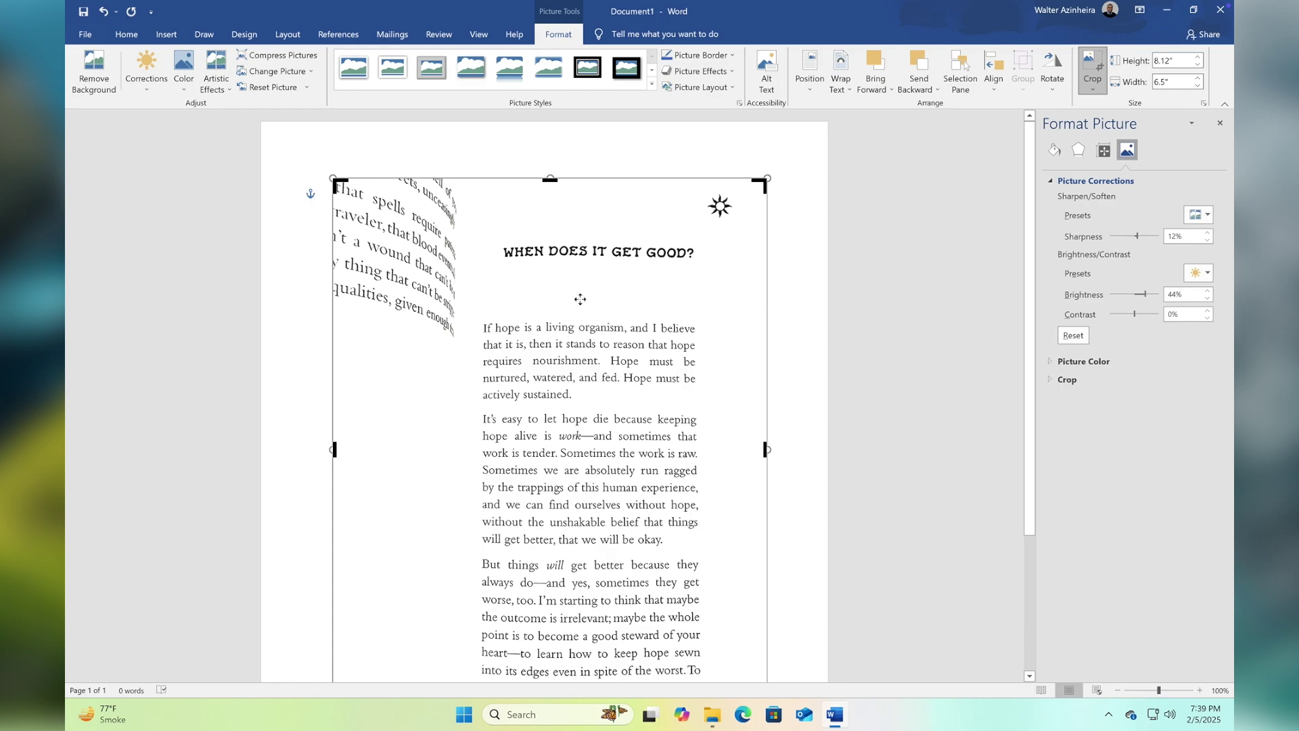
mouse_move(1143, 296)
left_mouse_down()
mouse_move(1123, 281)
mouse_move(1138, 296)
left_mouse_up()
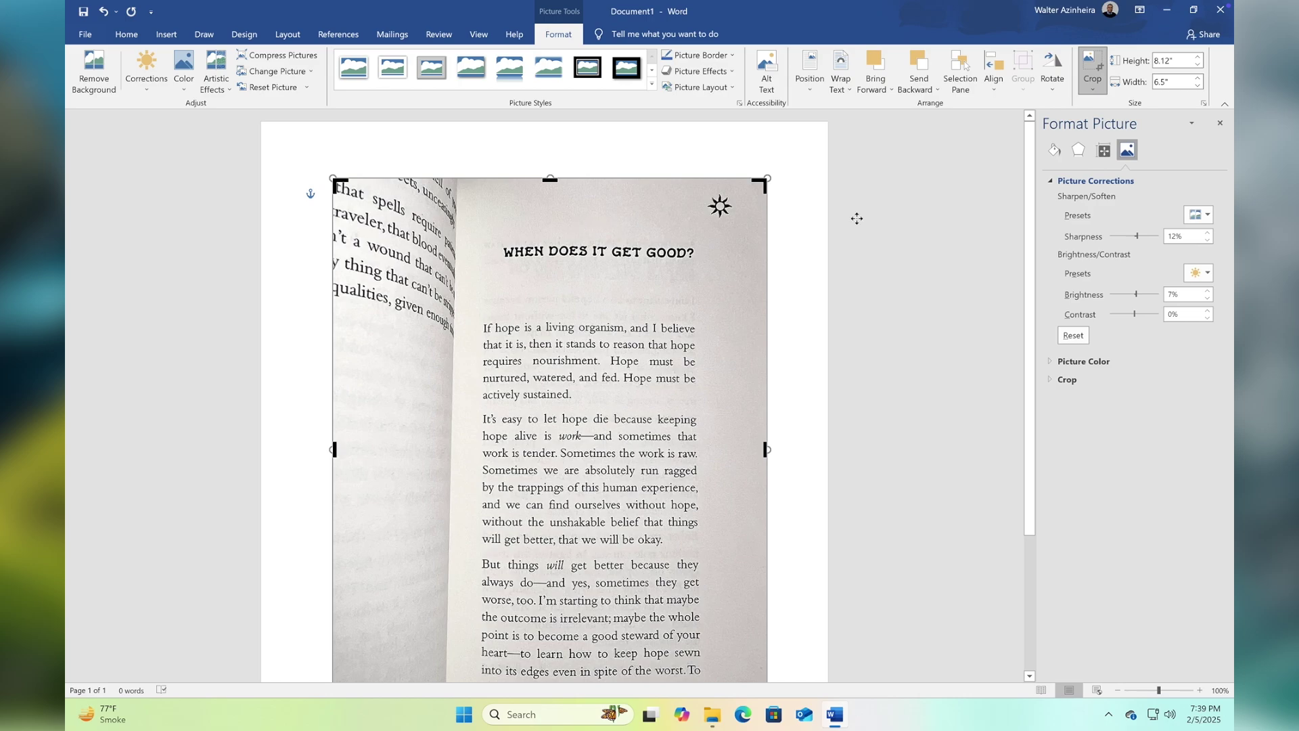
left_click(1139, 295)
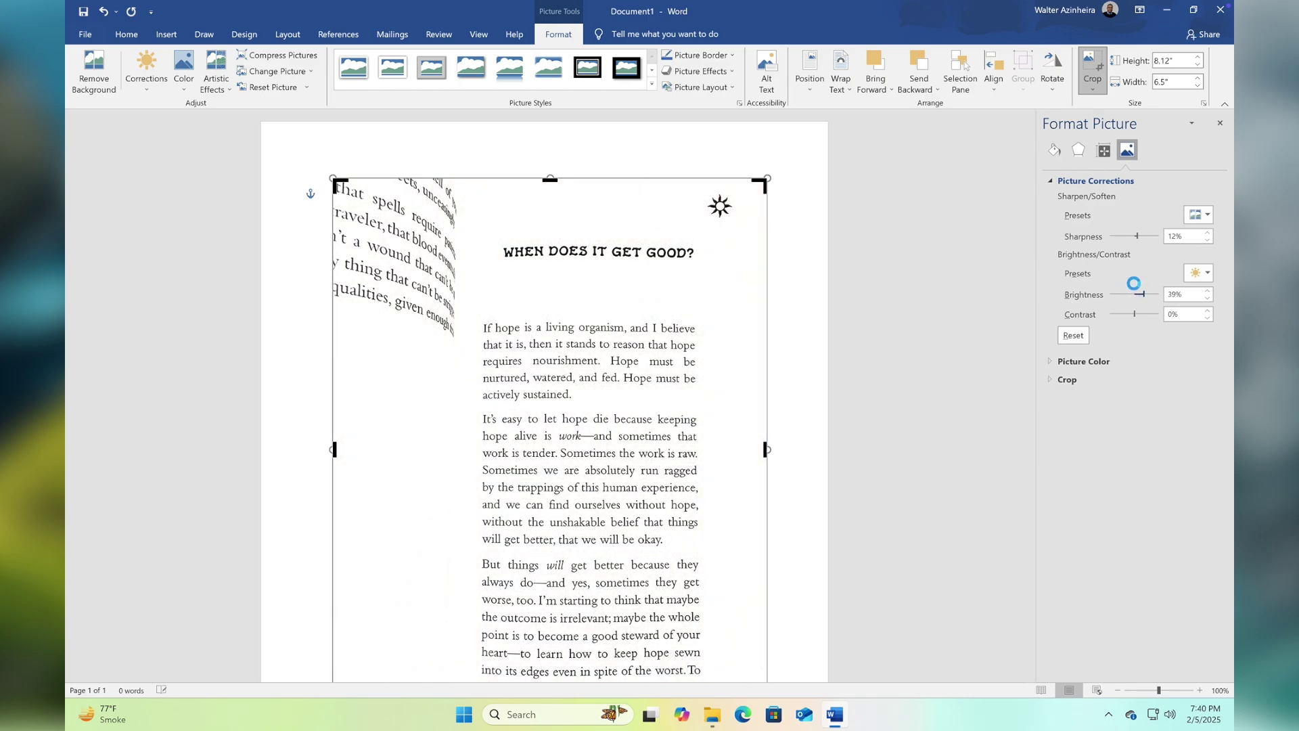
left_click(1147, 295)
Crop off the heading, the left facing page, and the bottom margin around the paragraphs.
left_click_drag(542, 174, 549, 315)
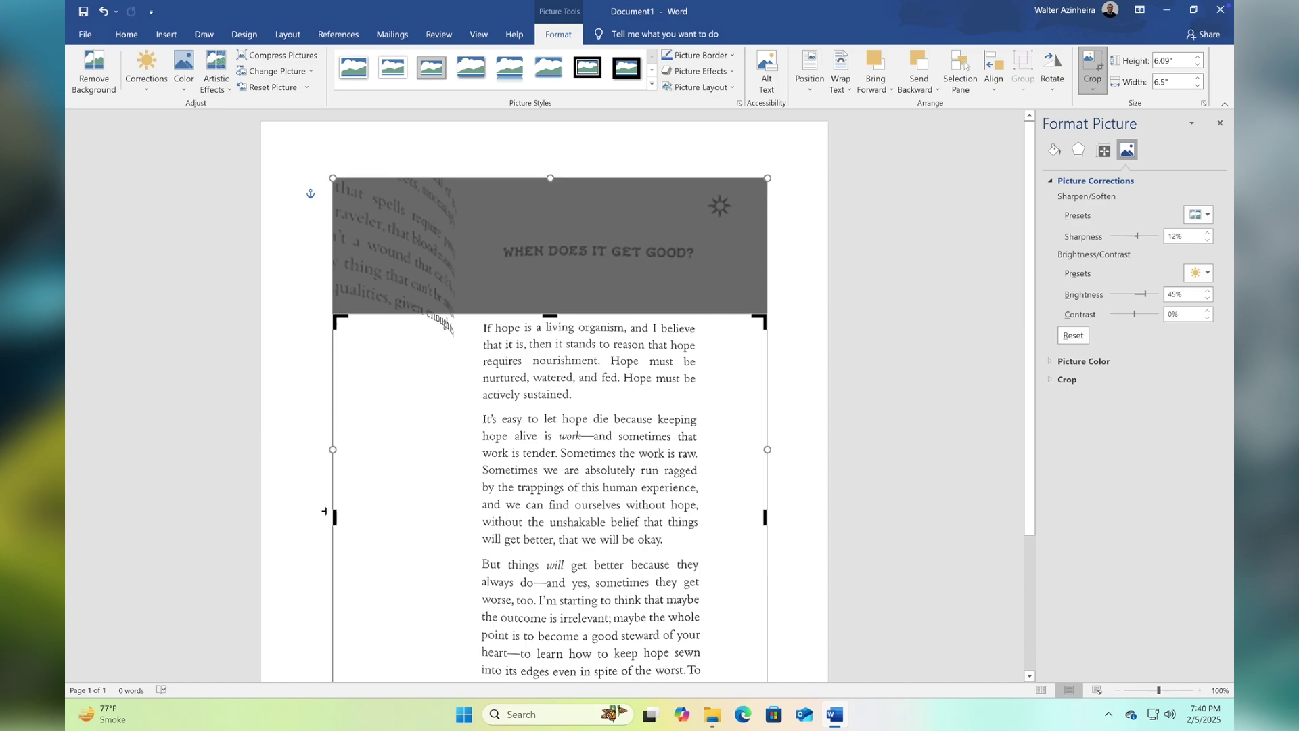
left_click_drag(324, 512, 459, 495)
scroll(562, 498, "down", 2)
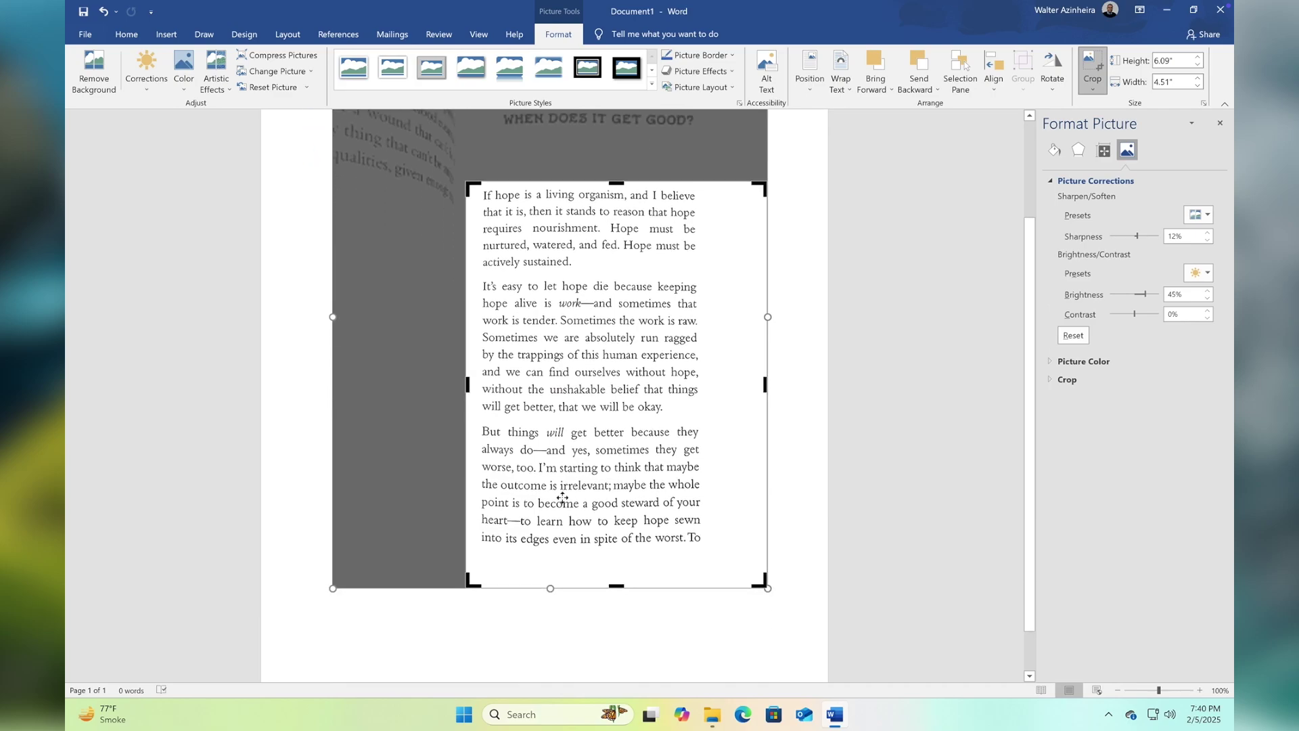
left_click_drag(765, 385, 708, 384)
left_click_drag(586, 577, 586, 552)
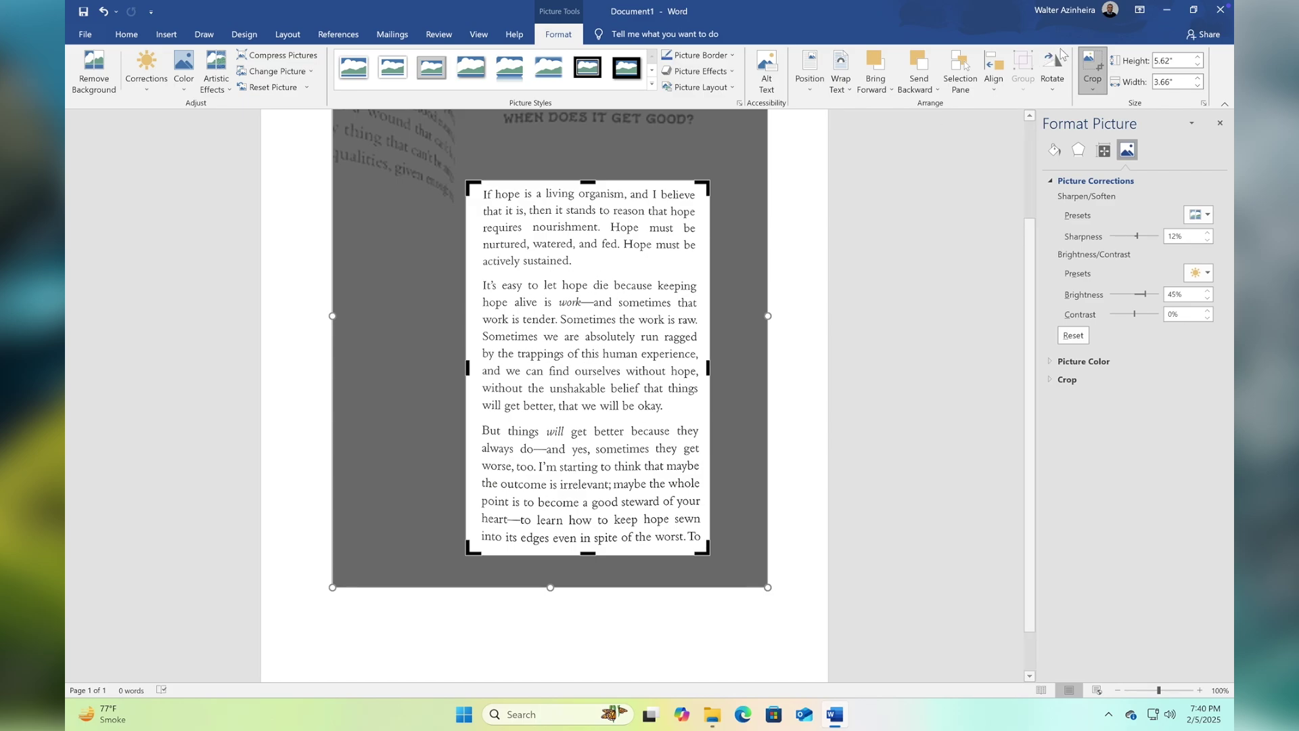
Finish the crop and move the photo near the page's top-left.
left_click(1097, 59)
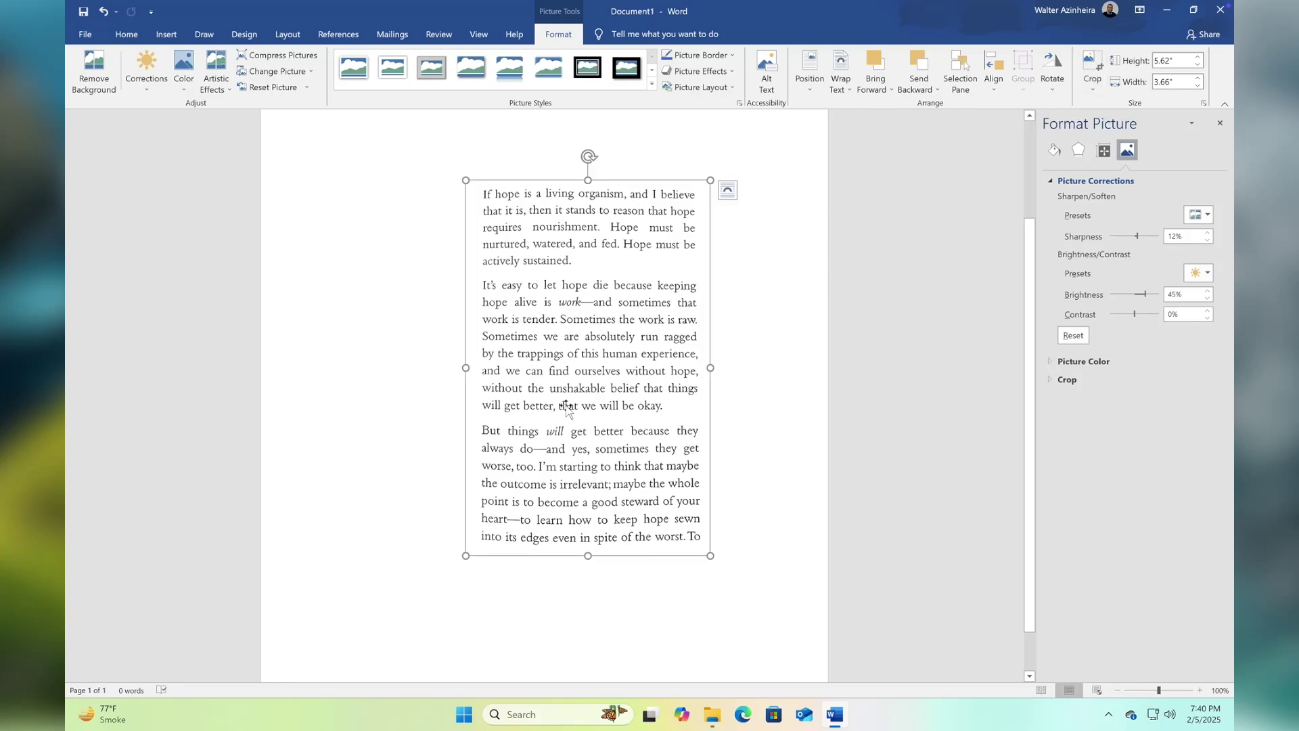
left_click_drag(576, 382, 540, 411)
scroll(537, 379, "up", 3)
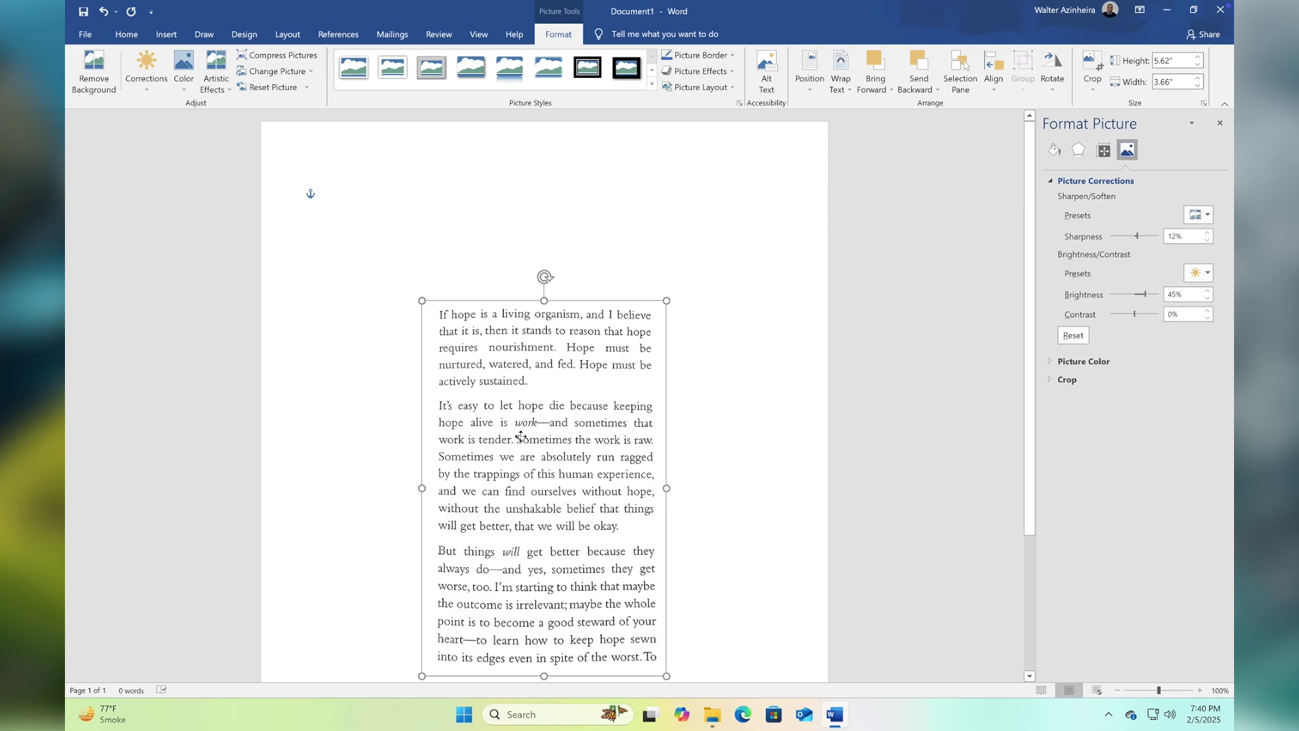
left_click_drag(522, 440, 422, 323)
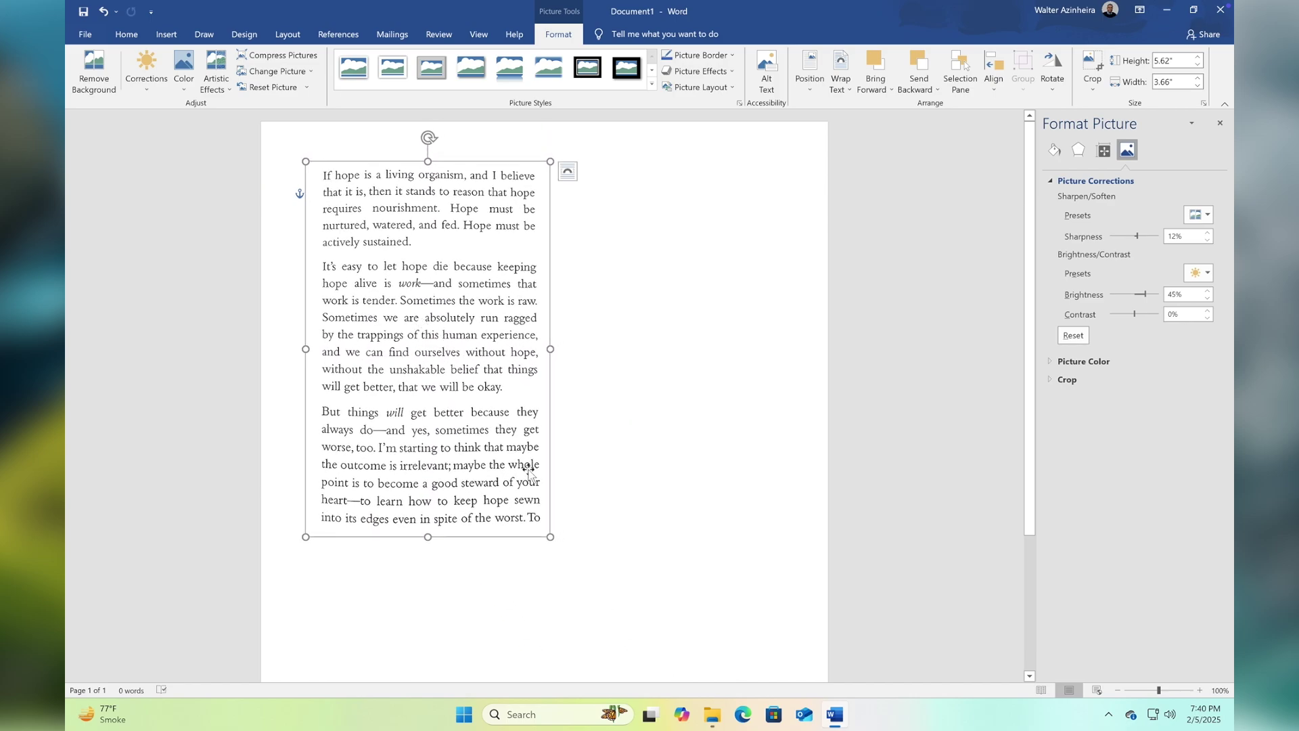
Enlarge the cropped photo from its bottom-right corner to span most of the page width.
left_click_drag(542, 531, 767, 589)
scroll(629, 569, "down", 5)
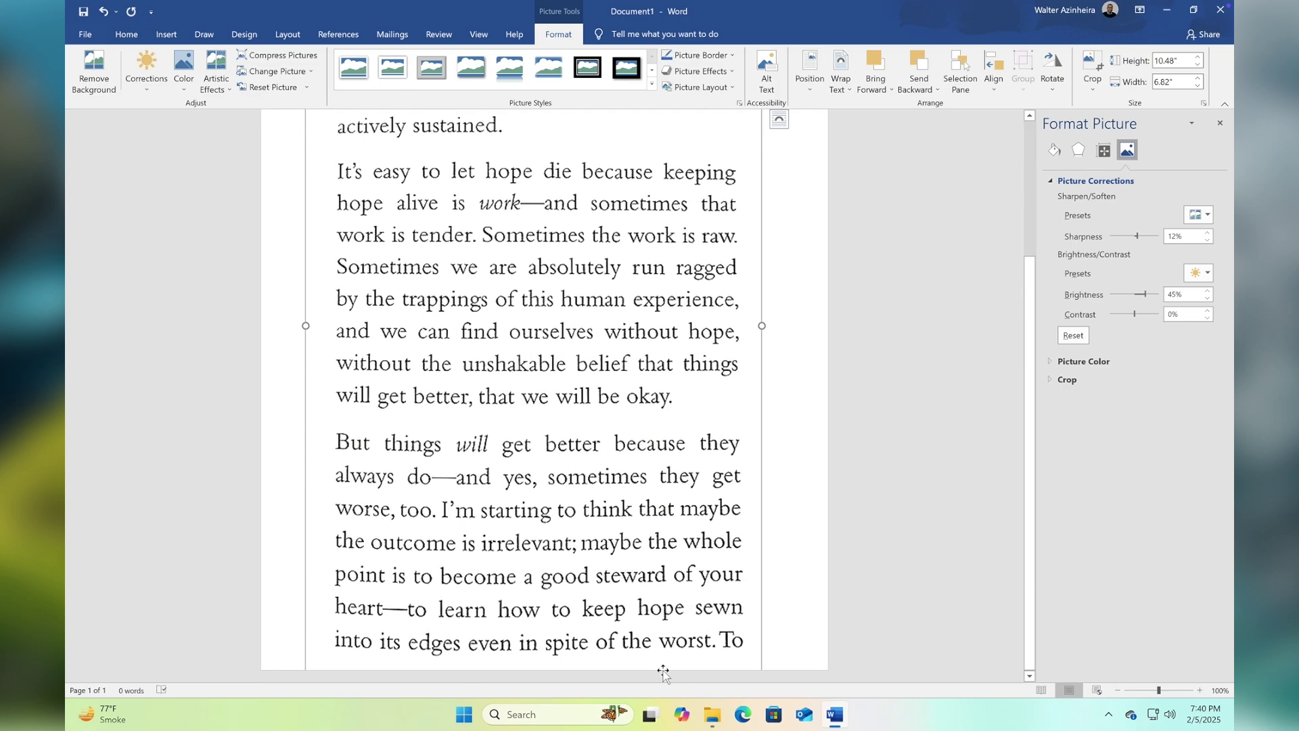
left_click(842, 482)
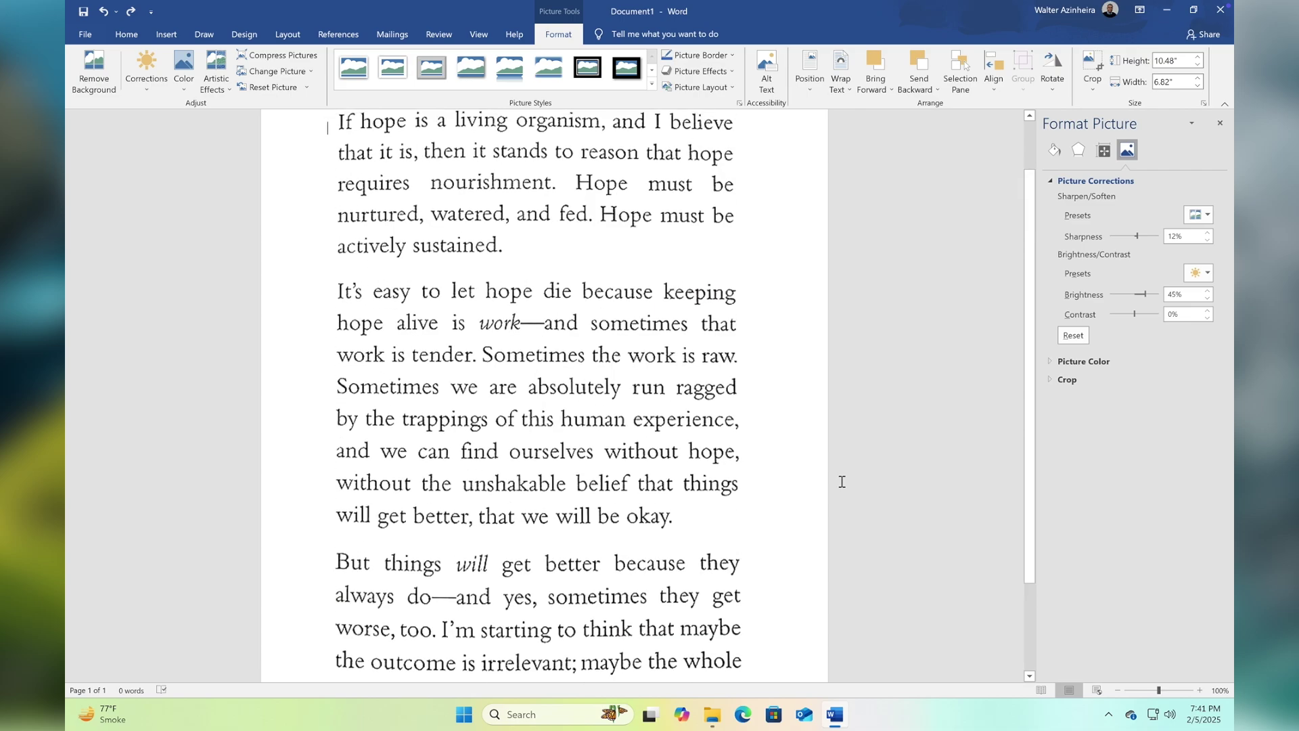
scroll(690, 524, "down", 3)
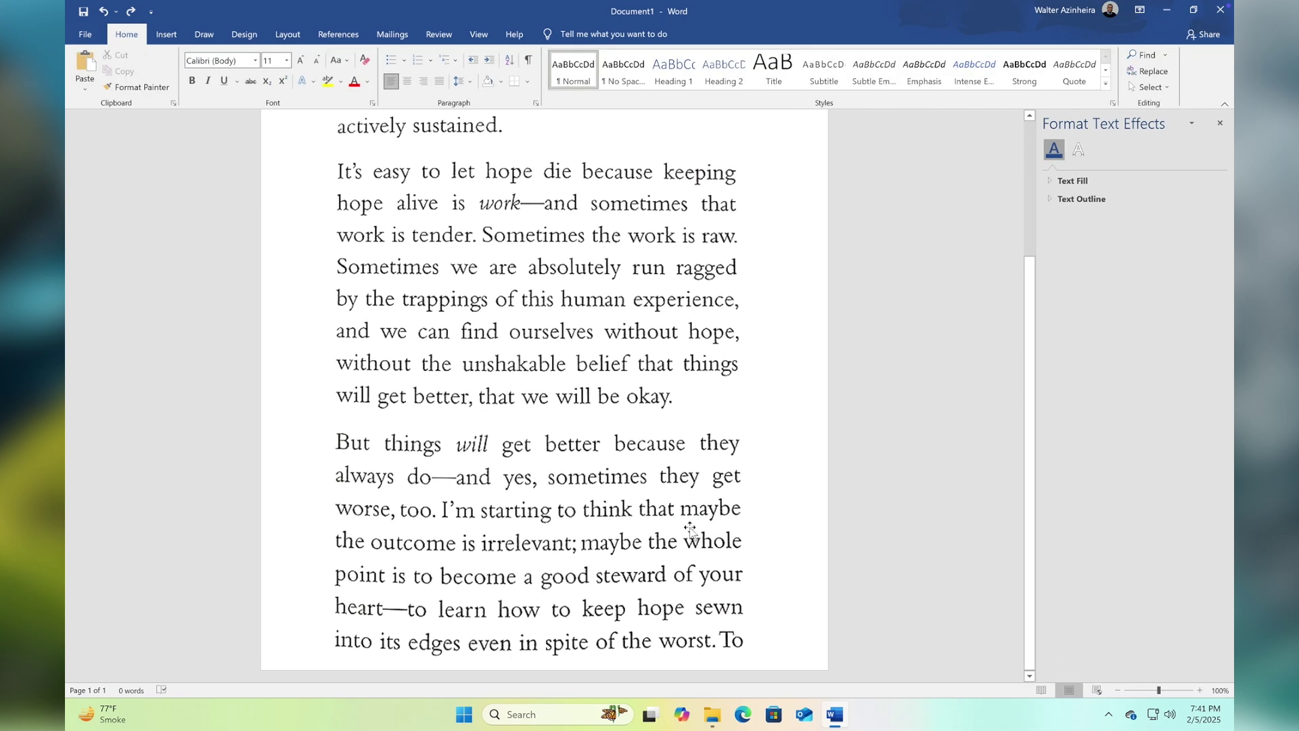
scroll(690, 531, "down", 1)
scroll(690, 528, "up", 5)
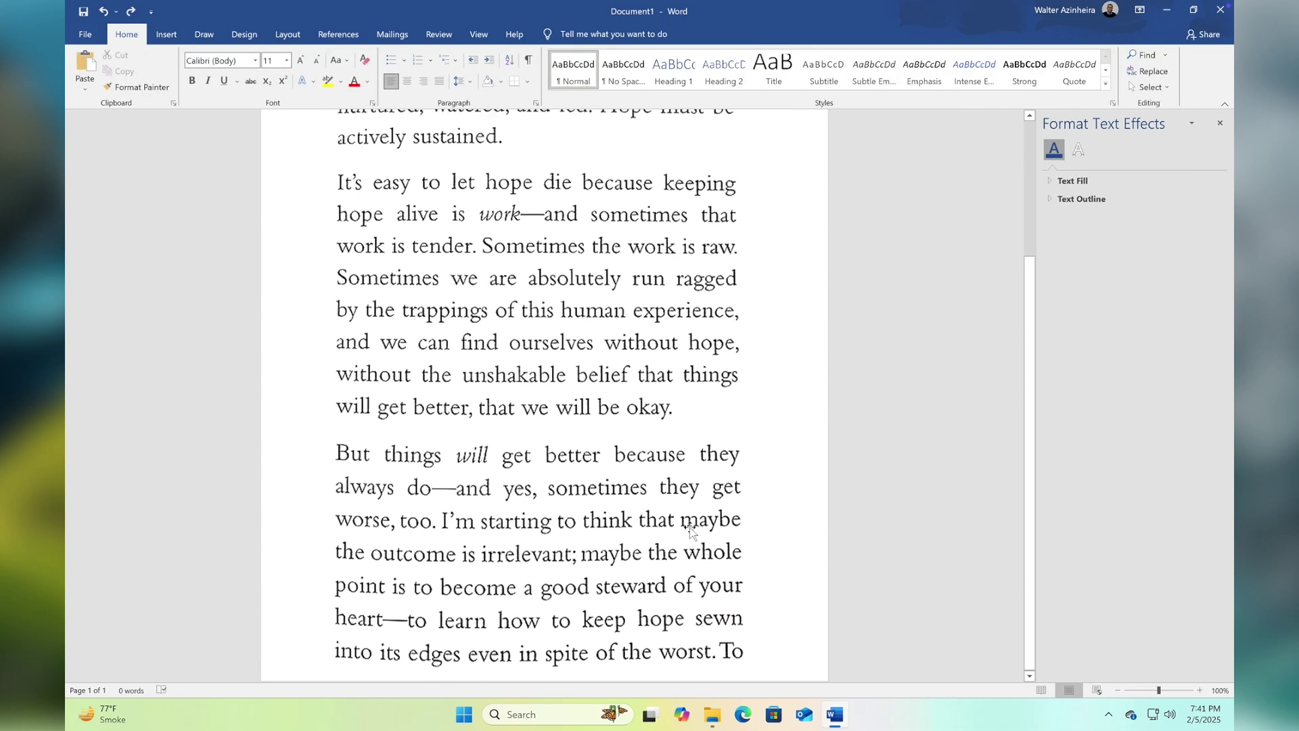
Nudge the photo up and slightly right so it sits centered at the page top.
left_click(562, 513)
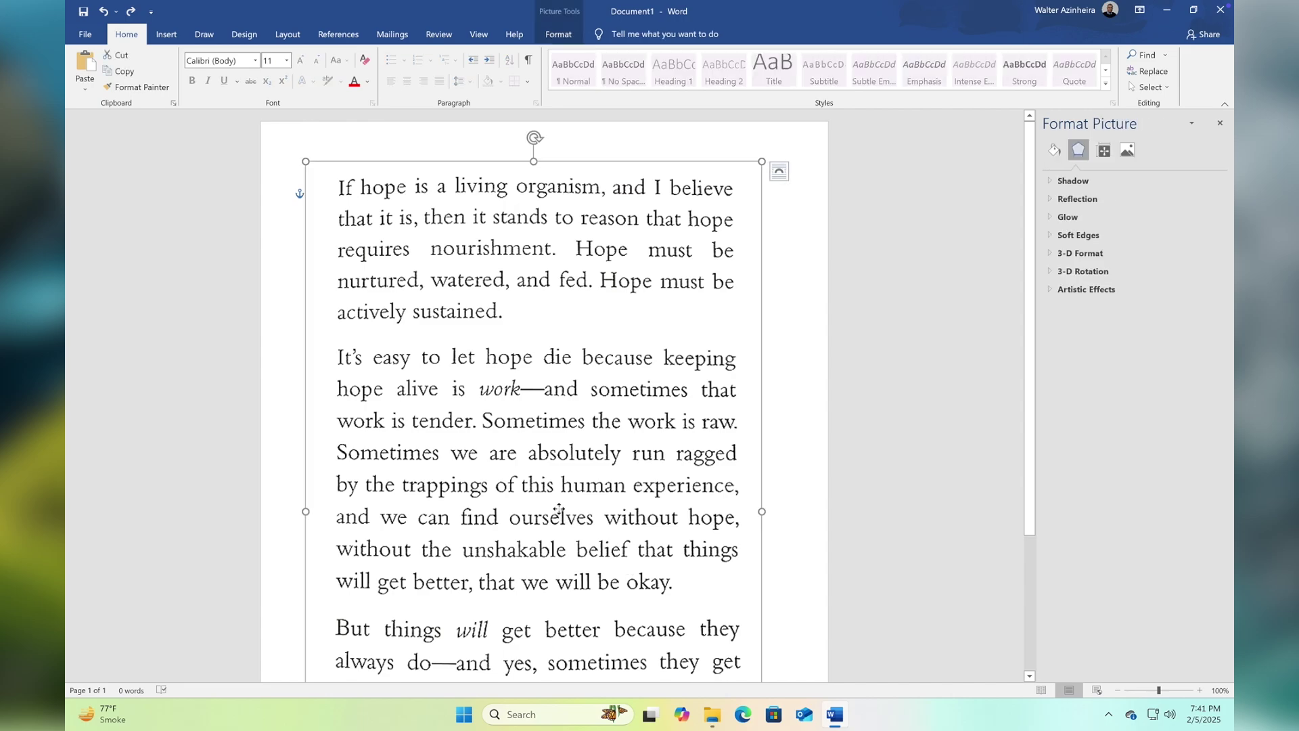
left_click_drag(562, 512, 559, 502)
scroll(842, 485, "down", 5)
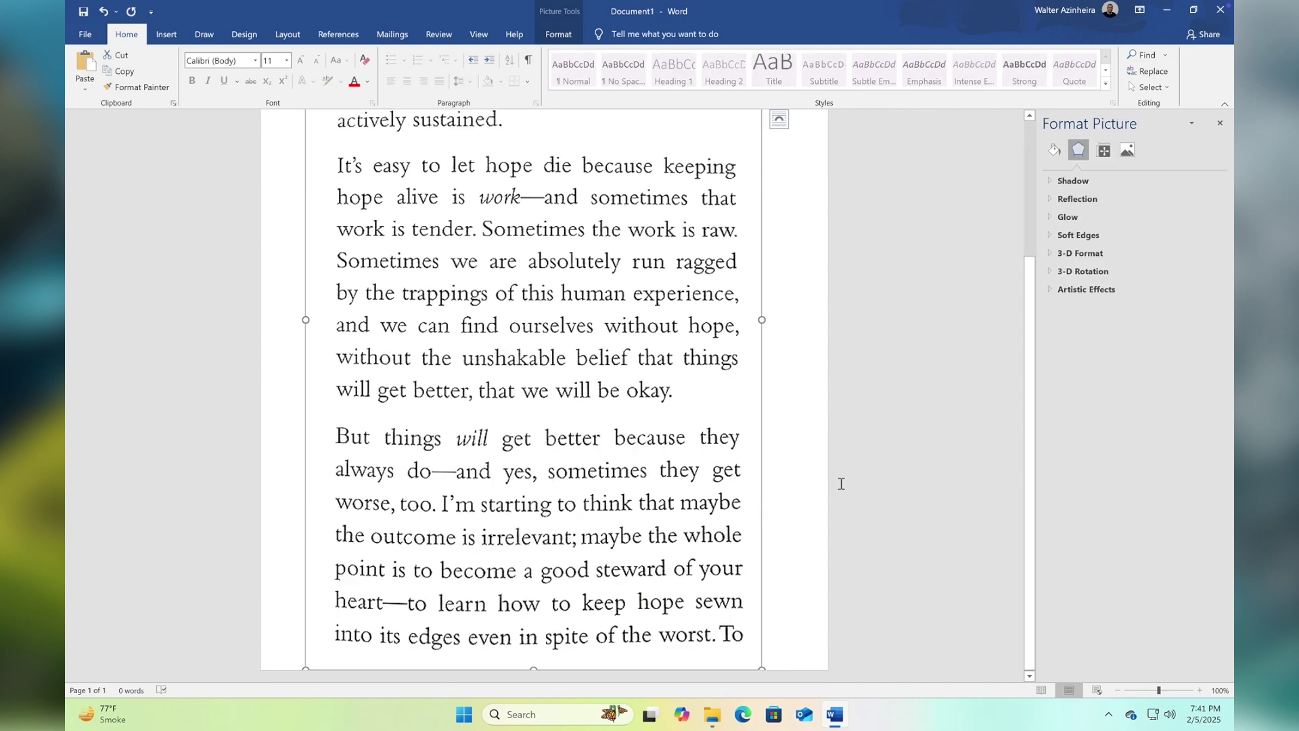
scroll(842, 484, "up", 3)
left_click(842, 485)
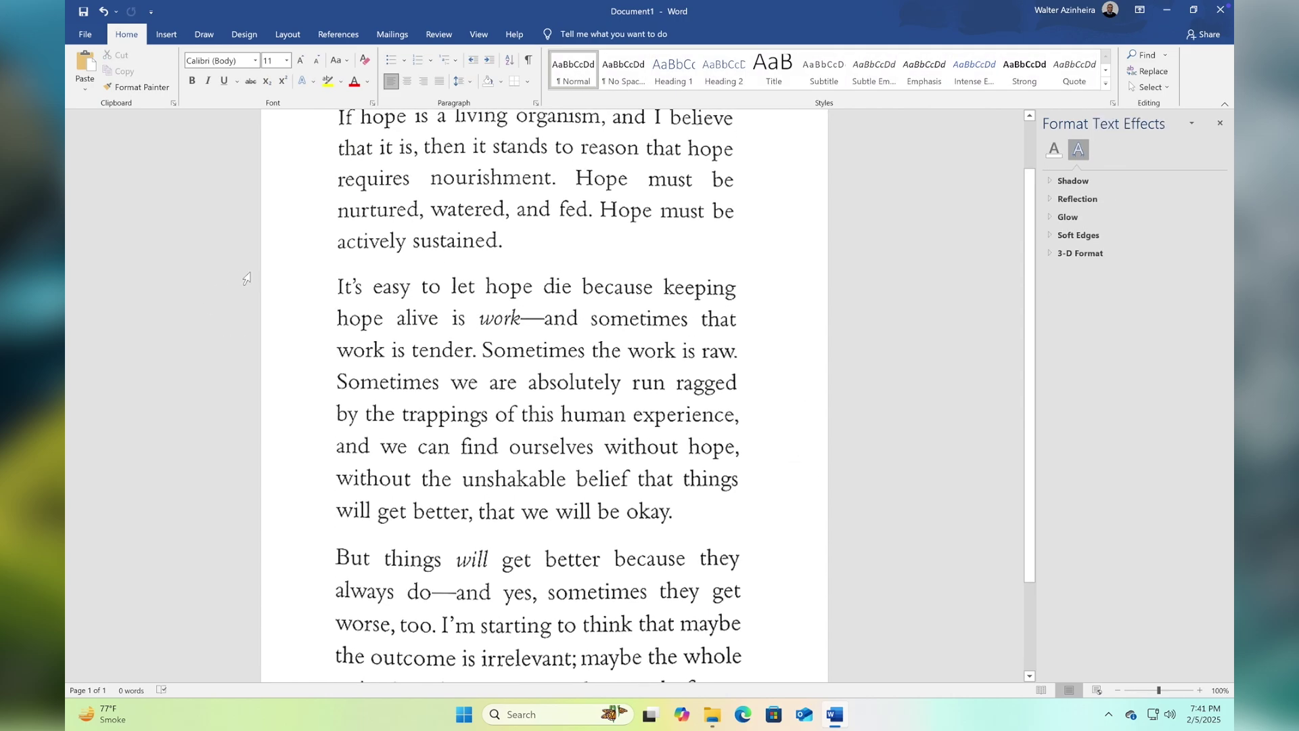
scroll(435, 237, "up", 2)
scroll(511, 156, "down", 5)
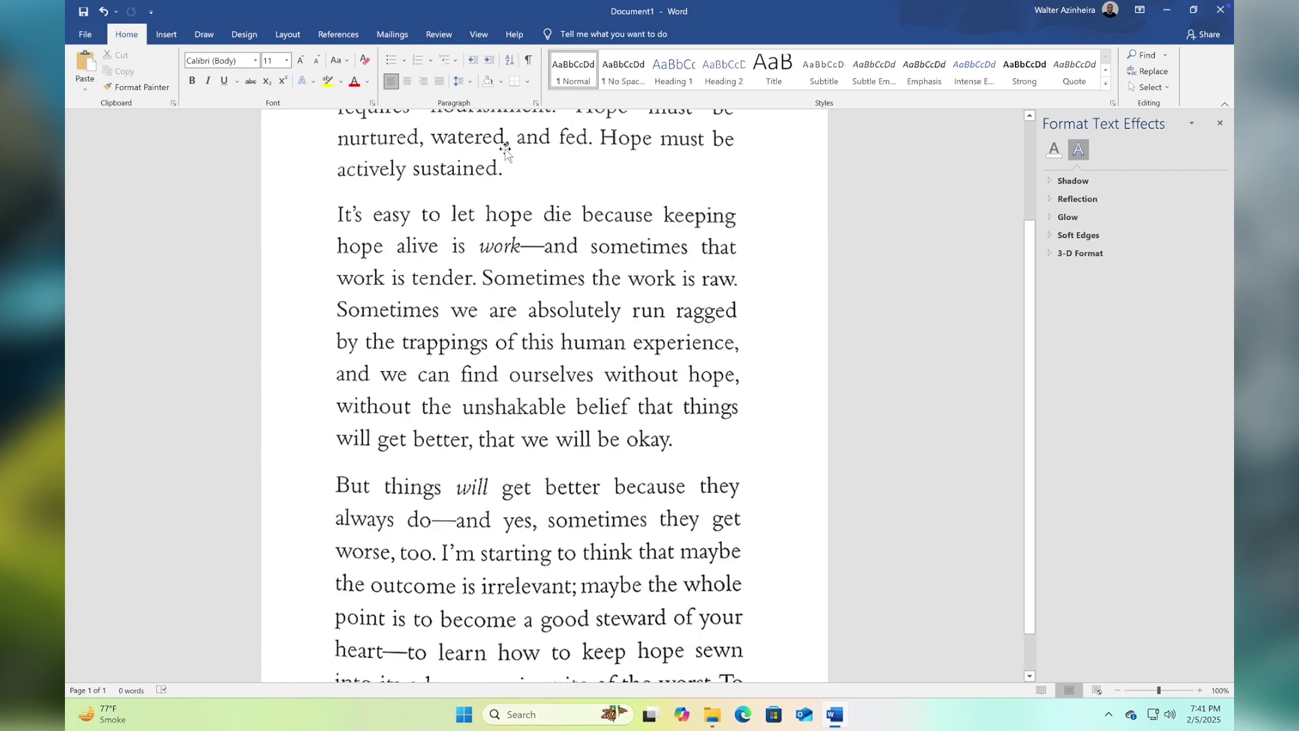
left_click(508, 622)
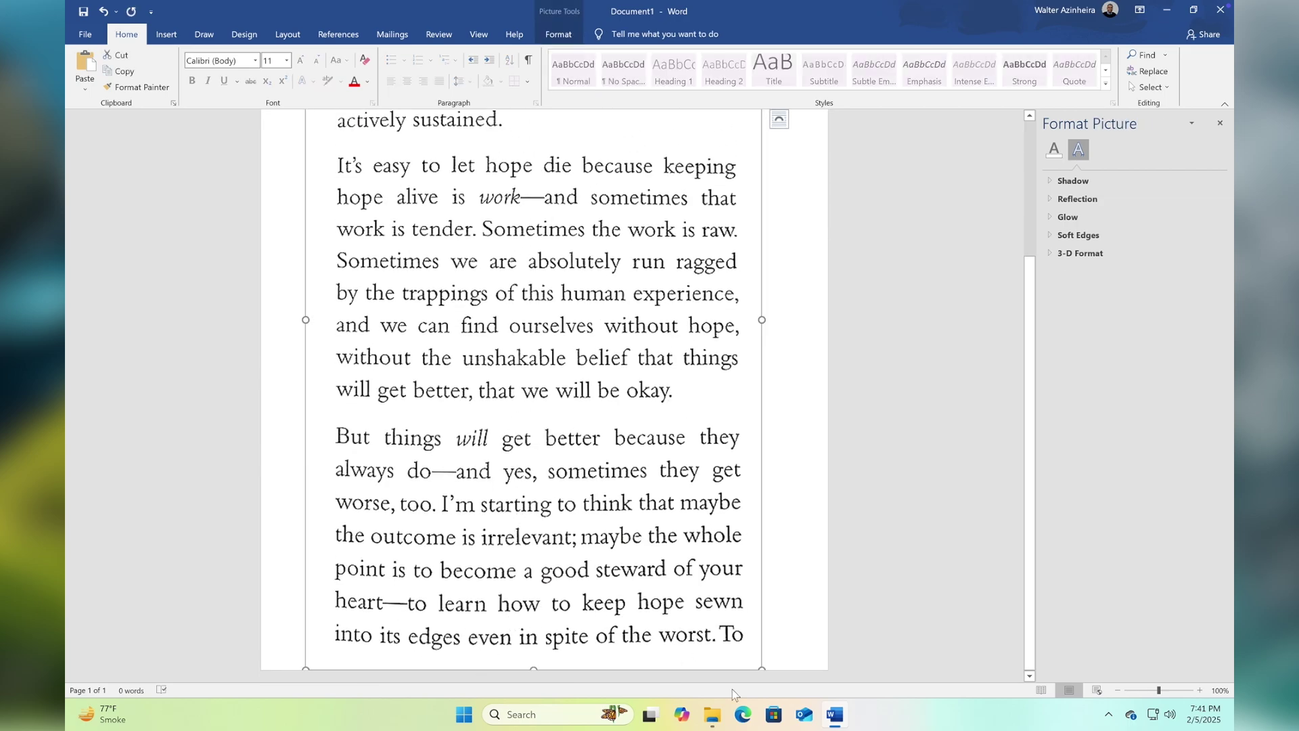
left_click_drag(759, 662, 739, 631)
scroll(602, 484, "up", 3)
scroll(602, 484, "up", 1)
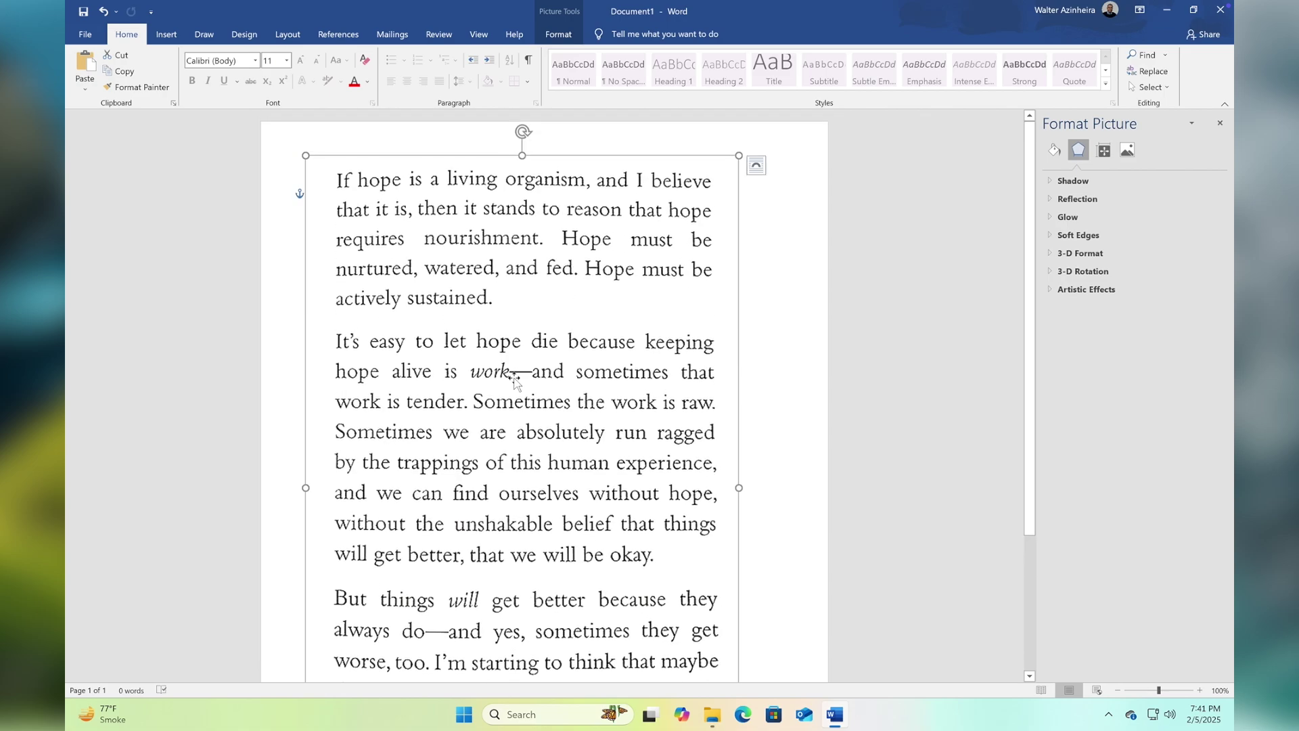
left_click_drag(465, 380, 483, 379)
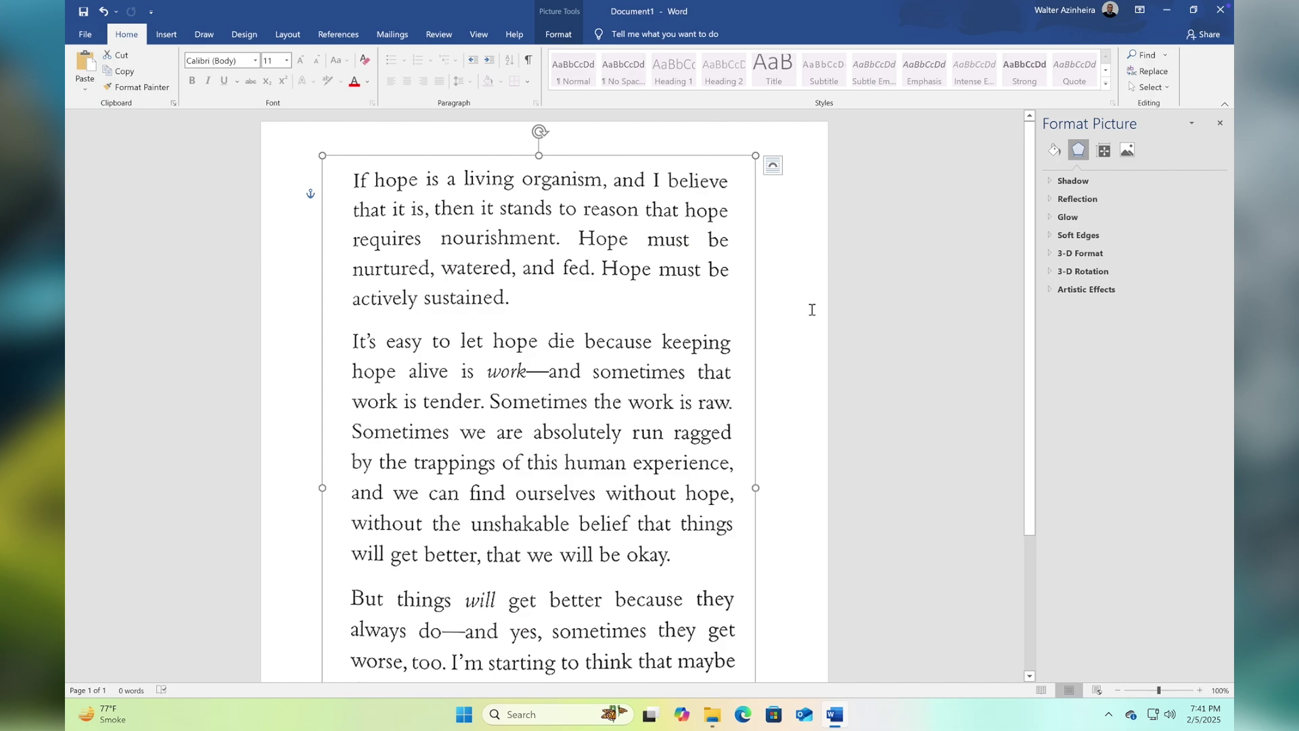
Use Save As to save the document on the Desktop as Scan with file type PDF.
left_click(891, 339)
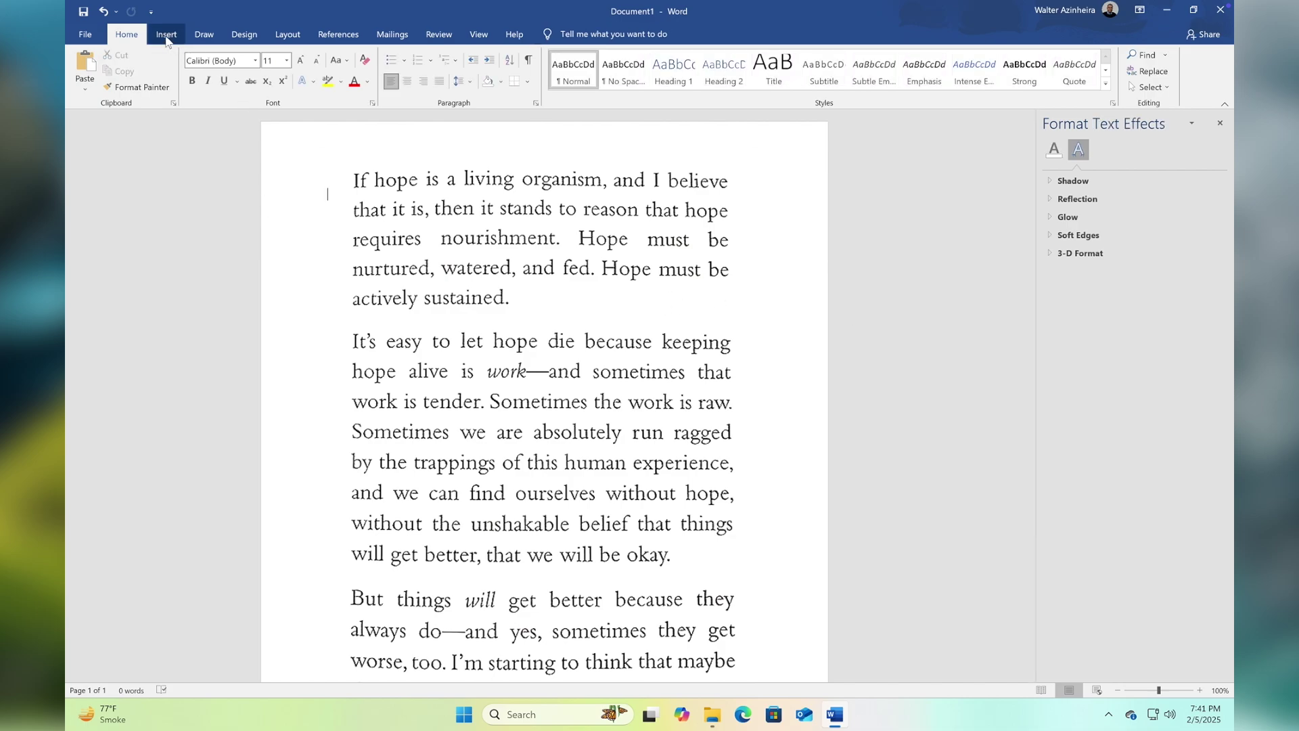
left_click(90, 39)
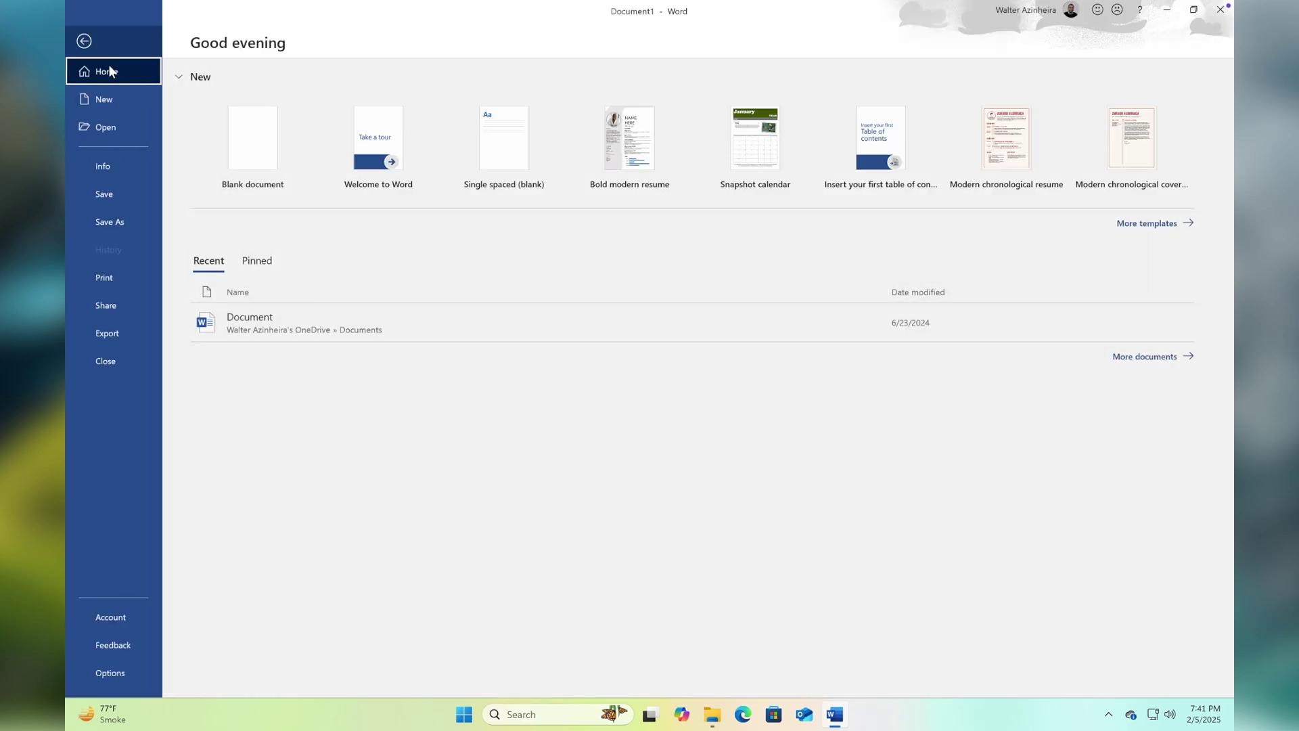
left_click(122, 220)
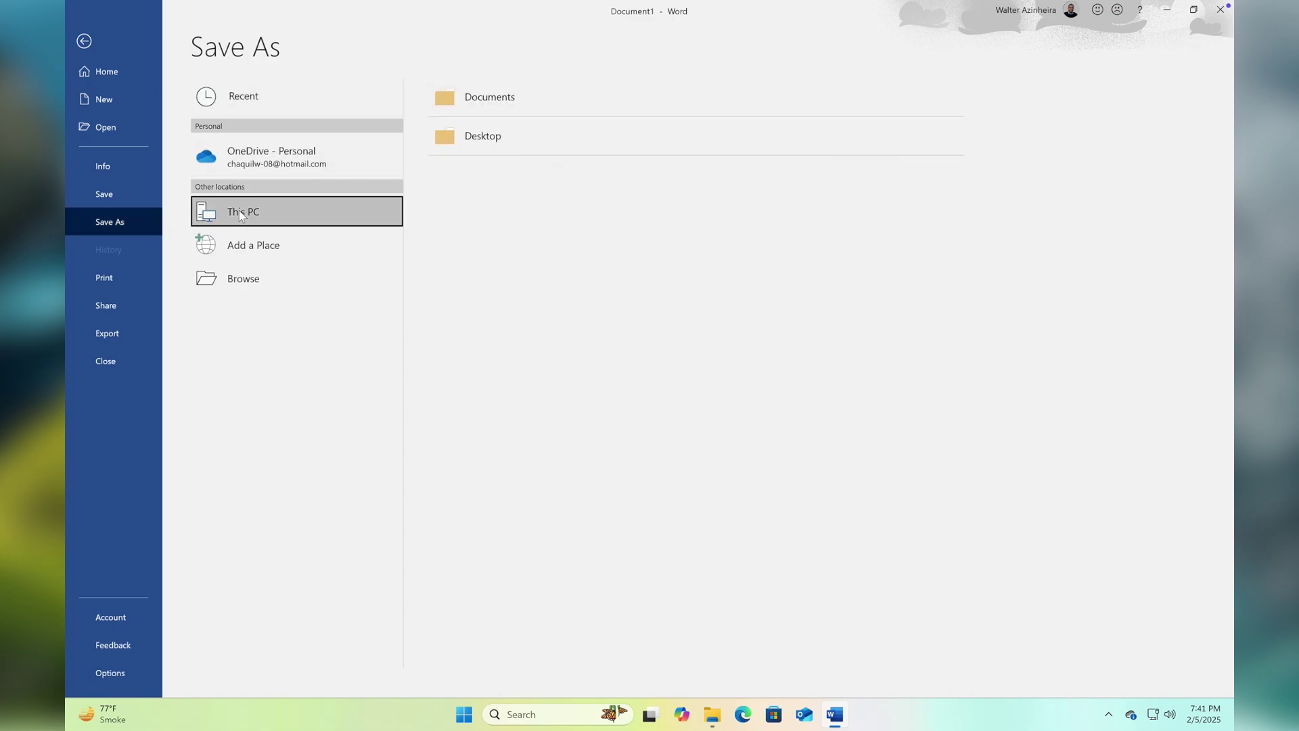
left_click(470, 119)
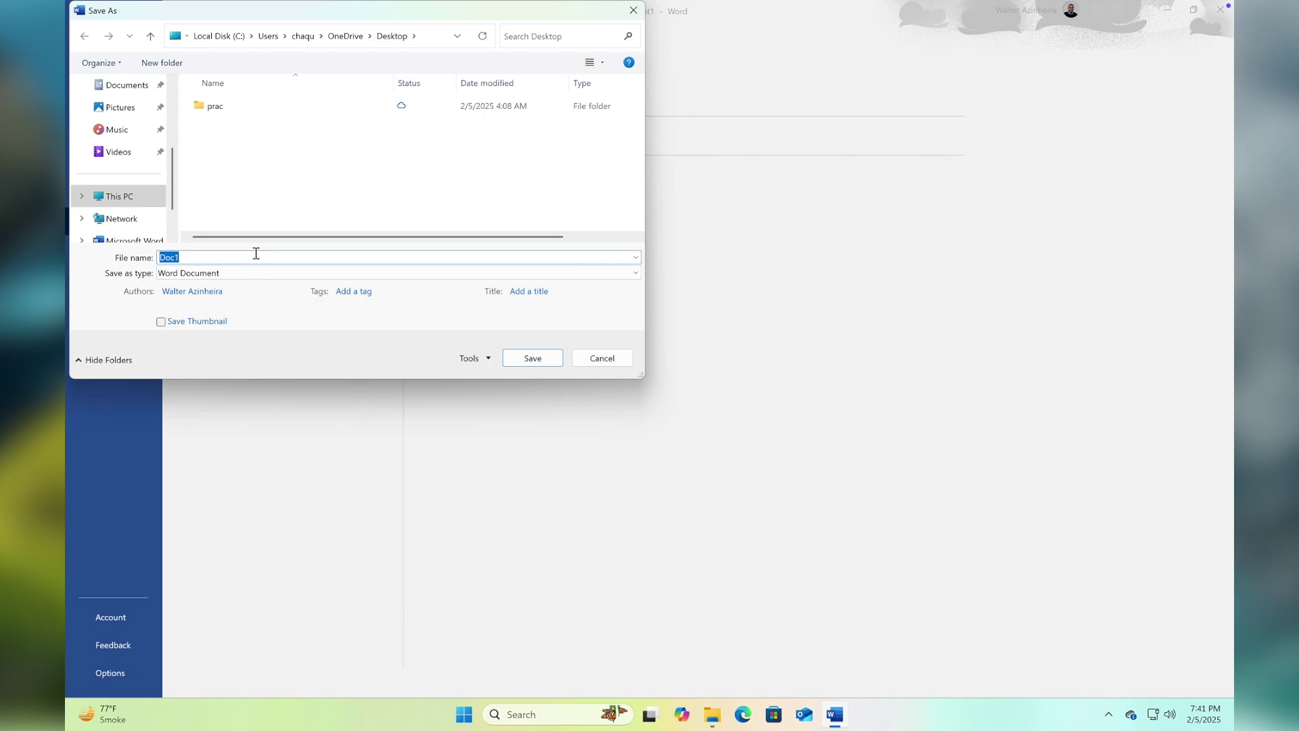
type("Scan")
left_click(262, 274)
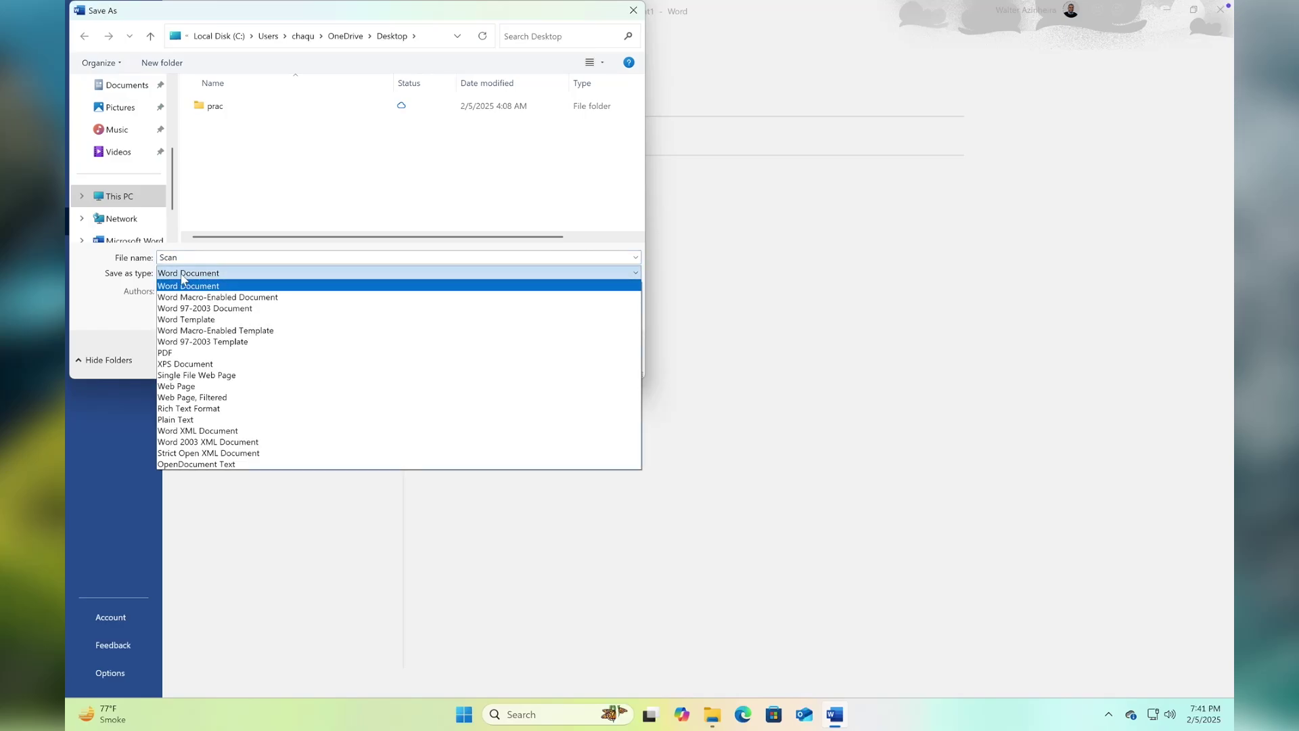
left_click(174, 354)
left_click(180, 258)
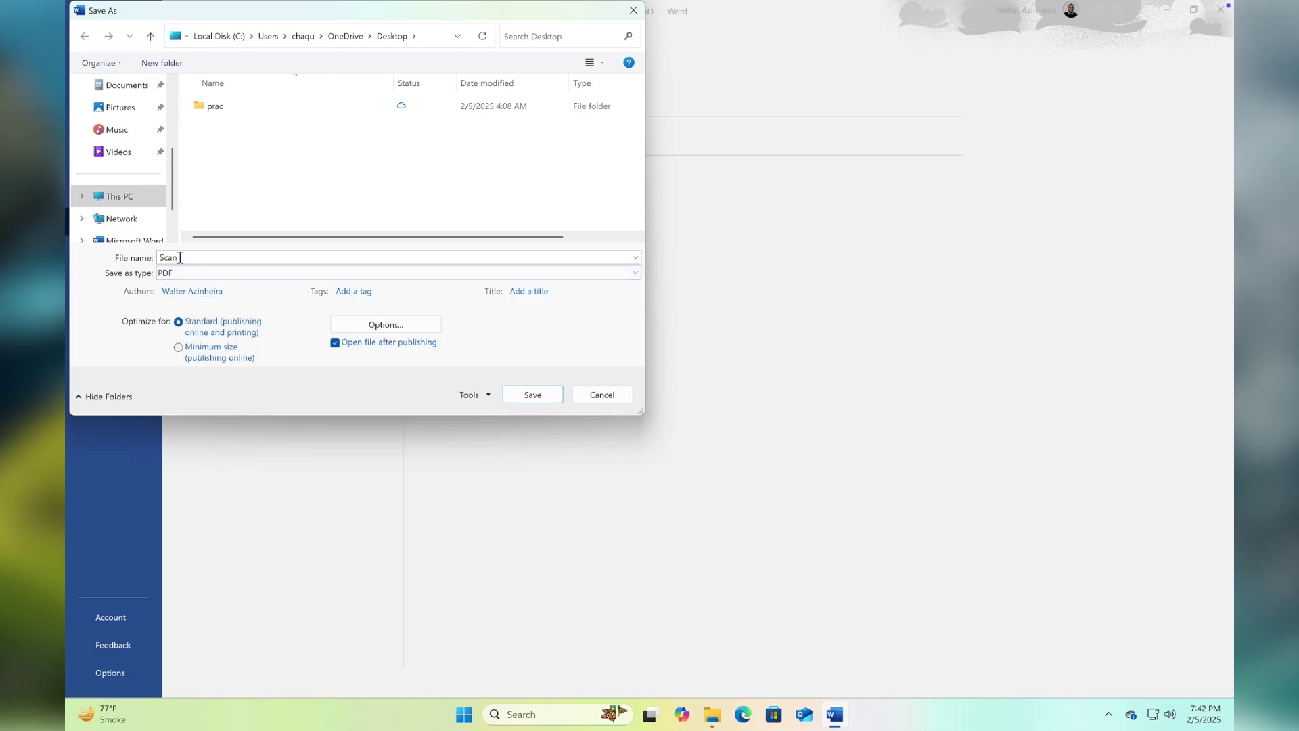
left_click(546, 400)
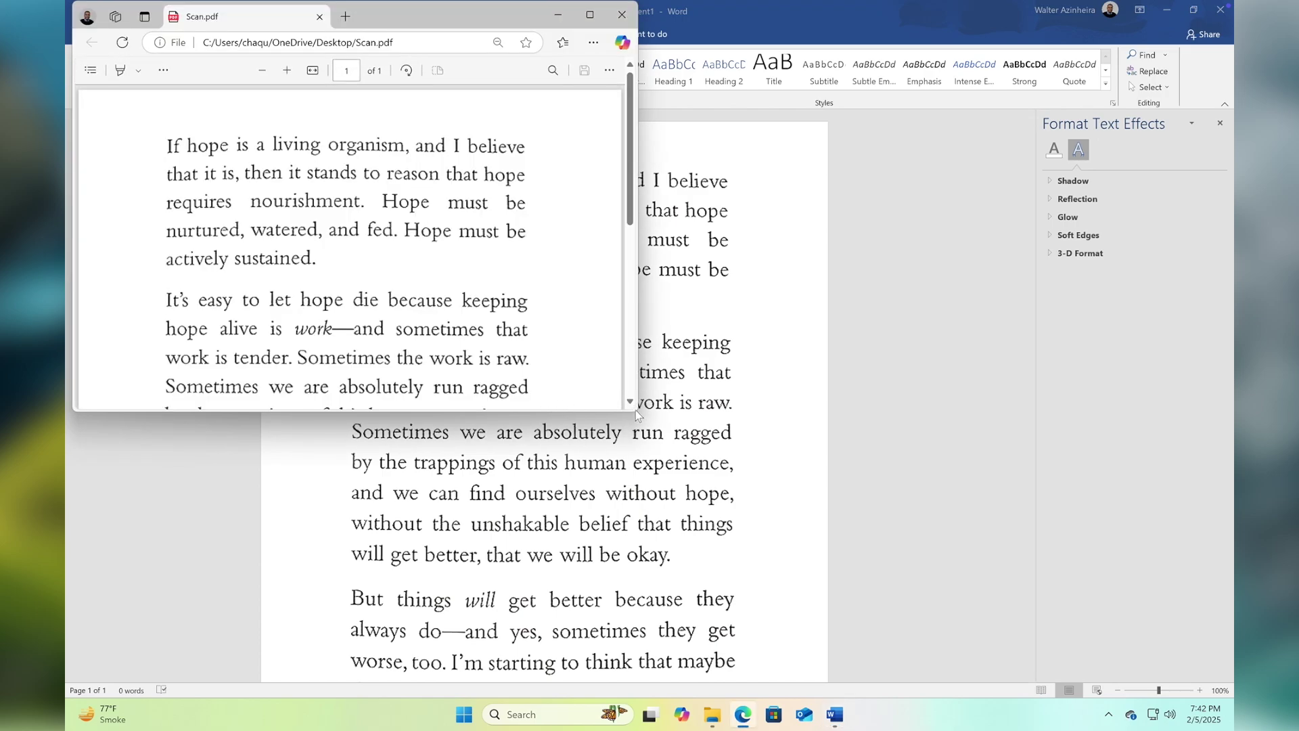
Scroll through Scan.pdf in Edge to check it, then close the viewer.
scroll(632, 203, "down", 5)
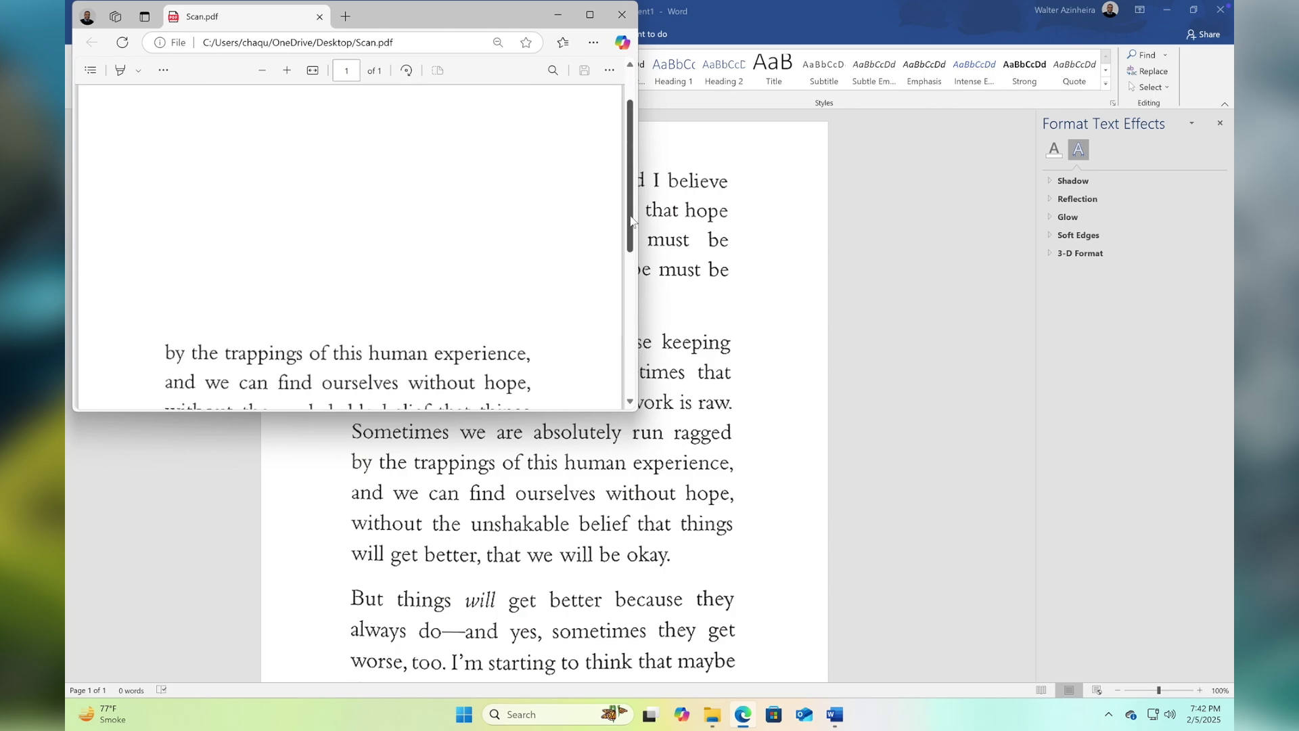
scroll(616, 163, "up", 5)
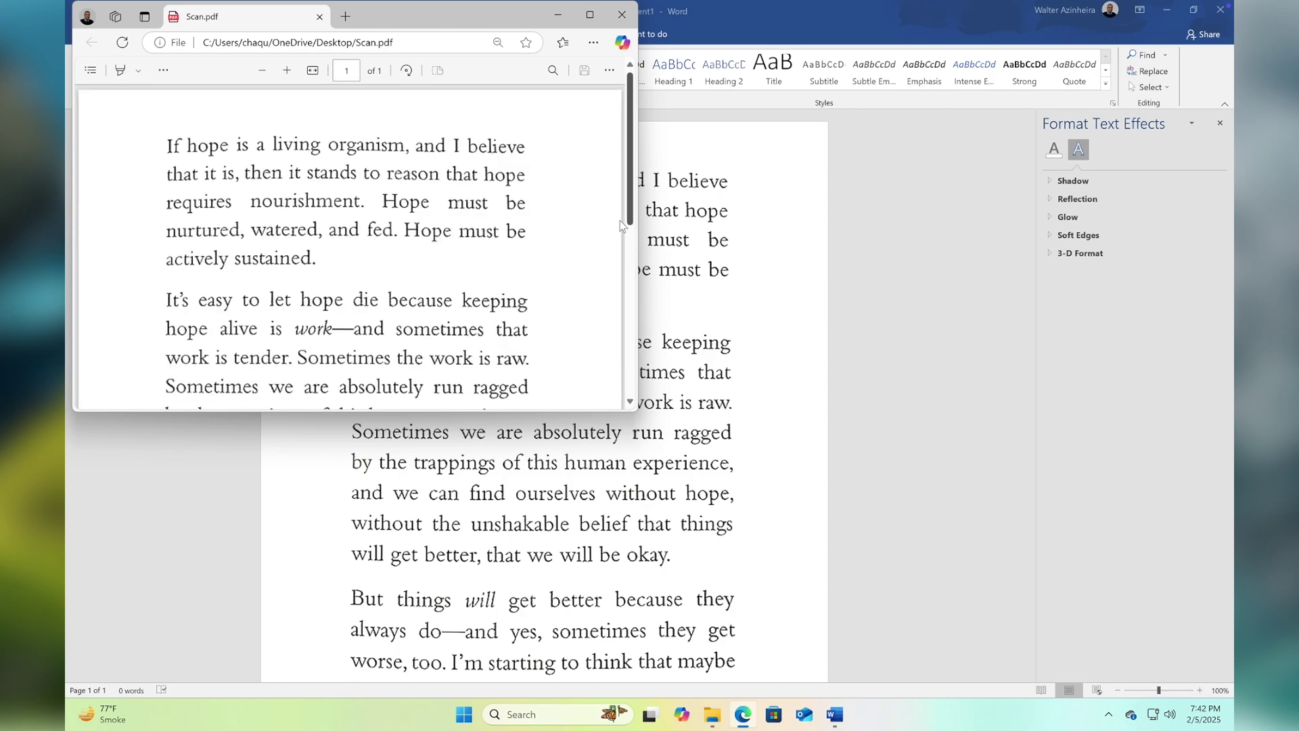
scroll(335, 181, "down", 3)
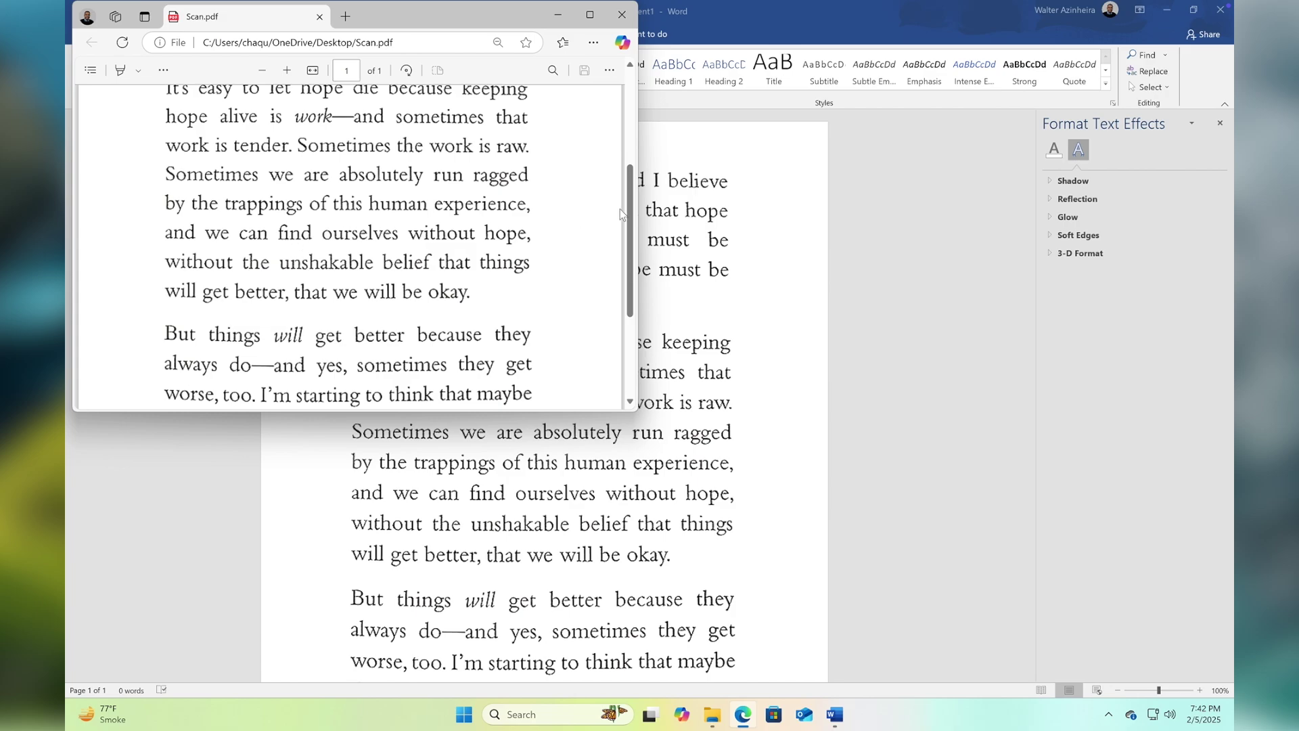
left_click_drag(630, 244, 620, 31)
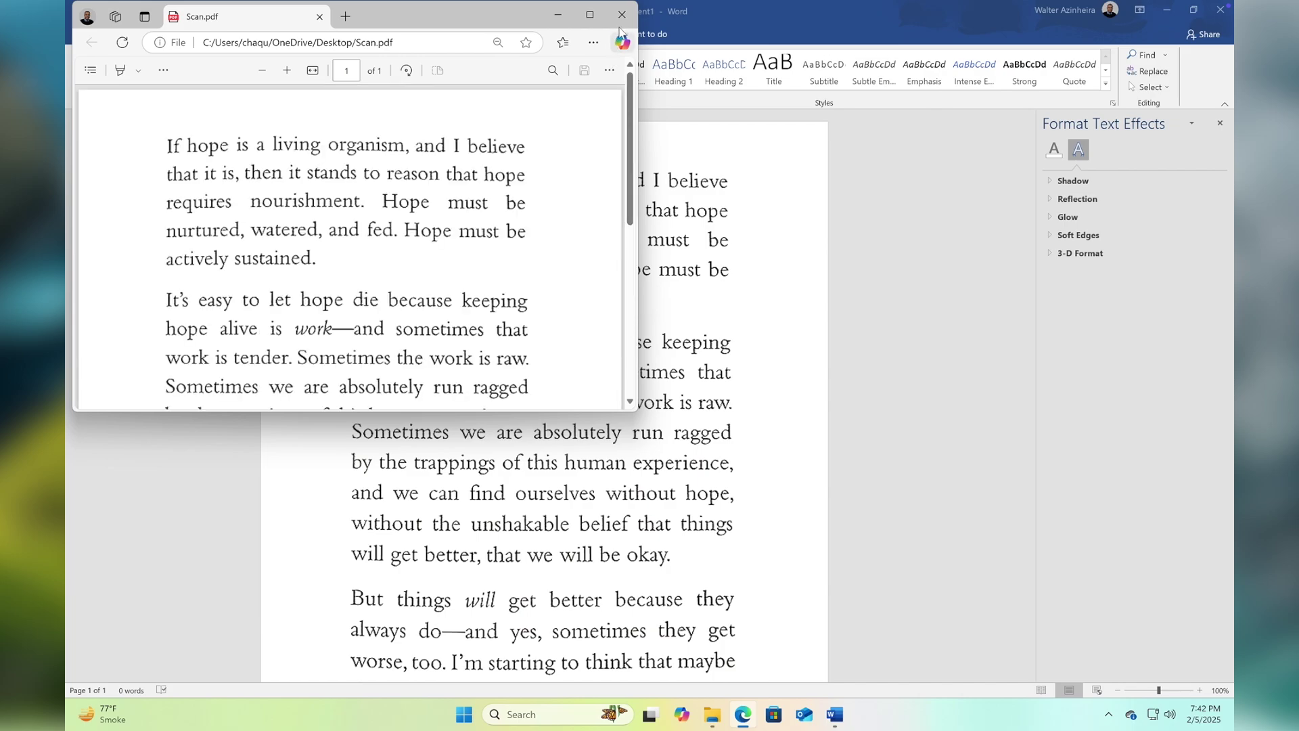
left_click(622, 15)
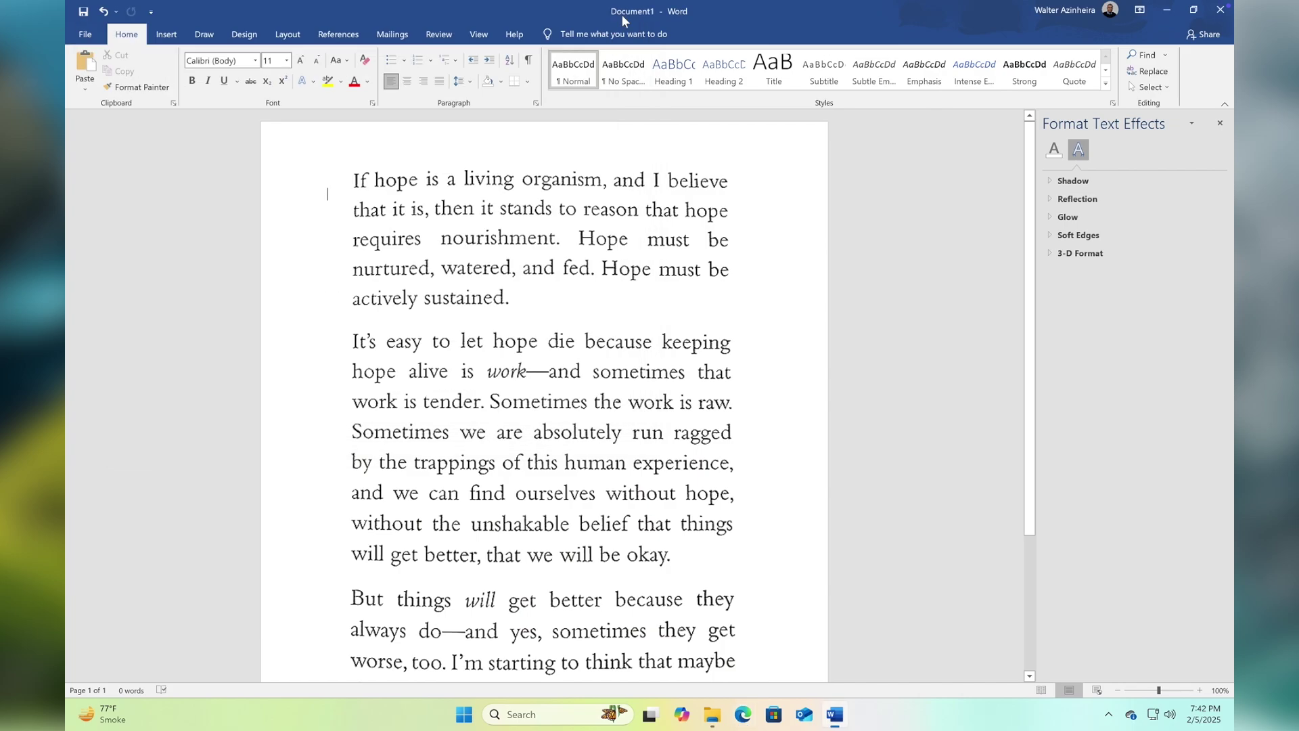
Create a new blank document, Document2.
left_click(95, 37)
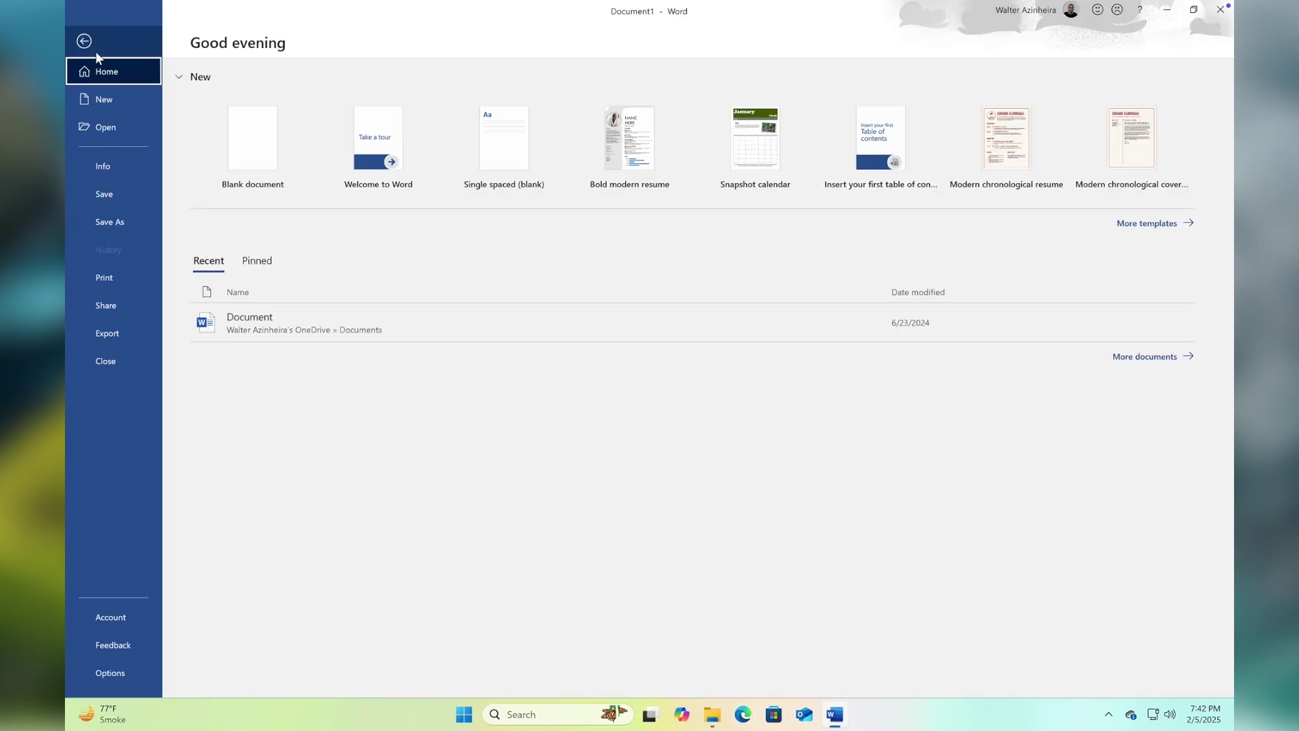
left_click(128, 99)
left_click(253, 143)
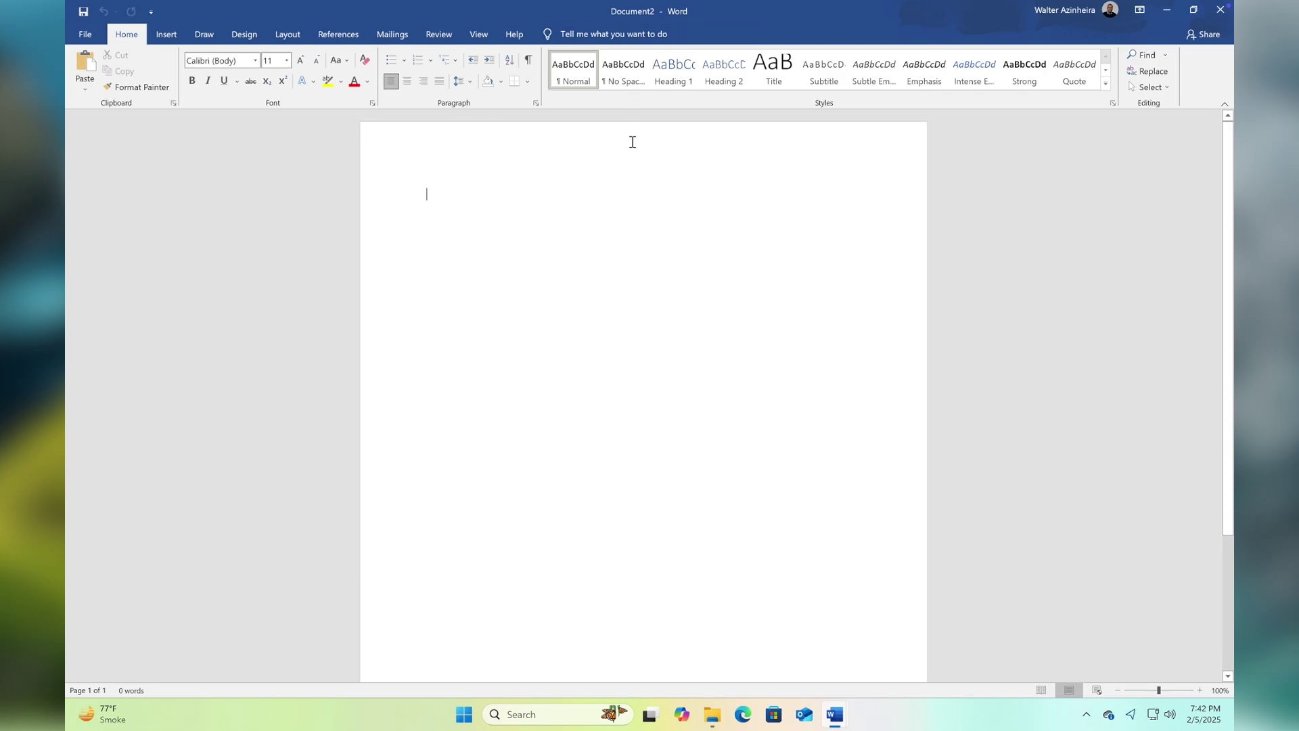
Switch Document2 to Outline view and show the master-document tools.
left_click(489, 38)
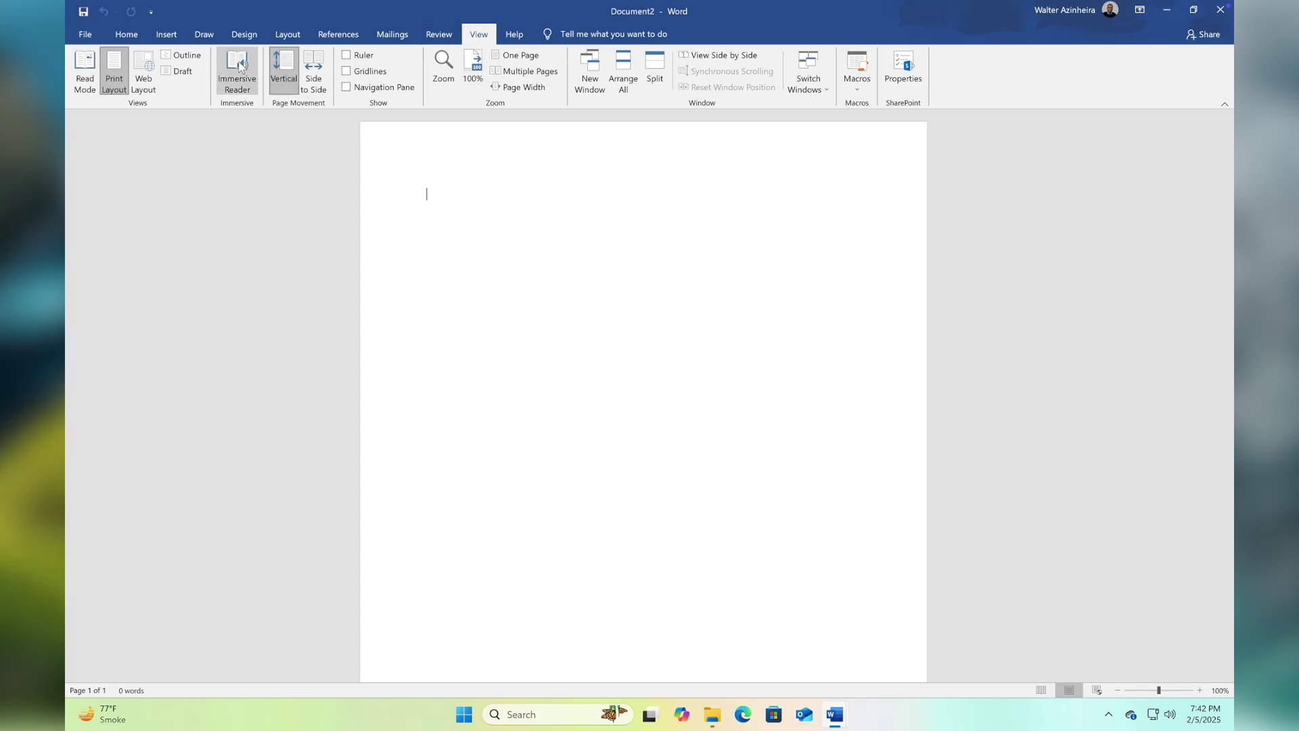
left_click(193, 59)
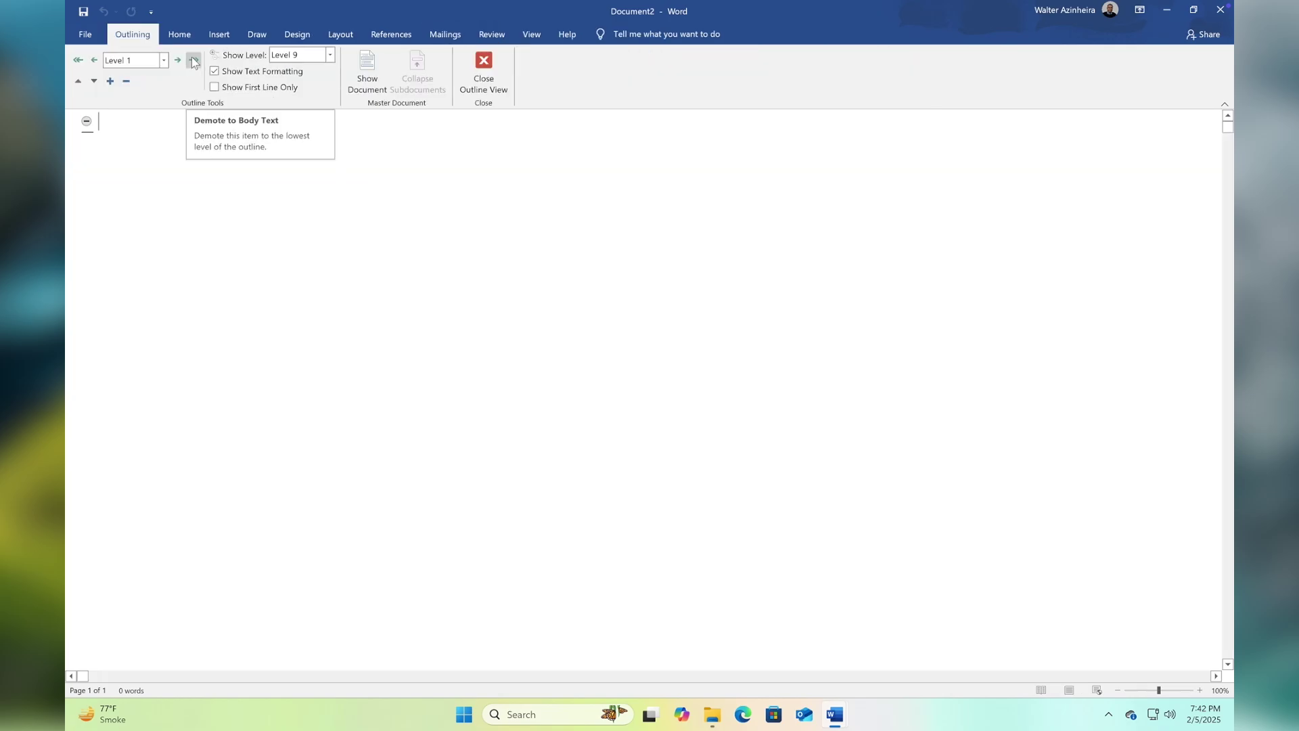
left_click(365, 70)
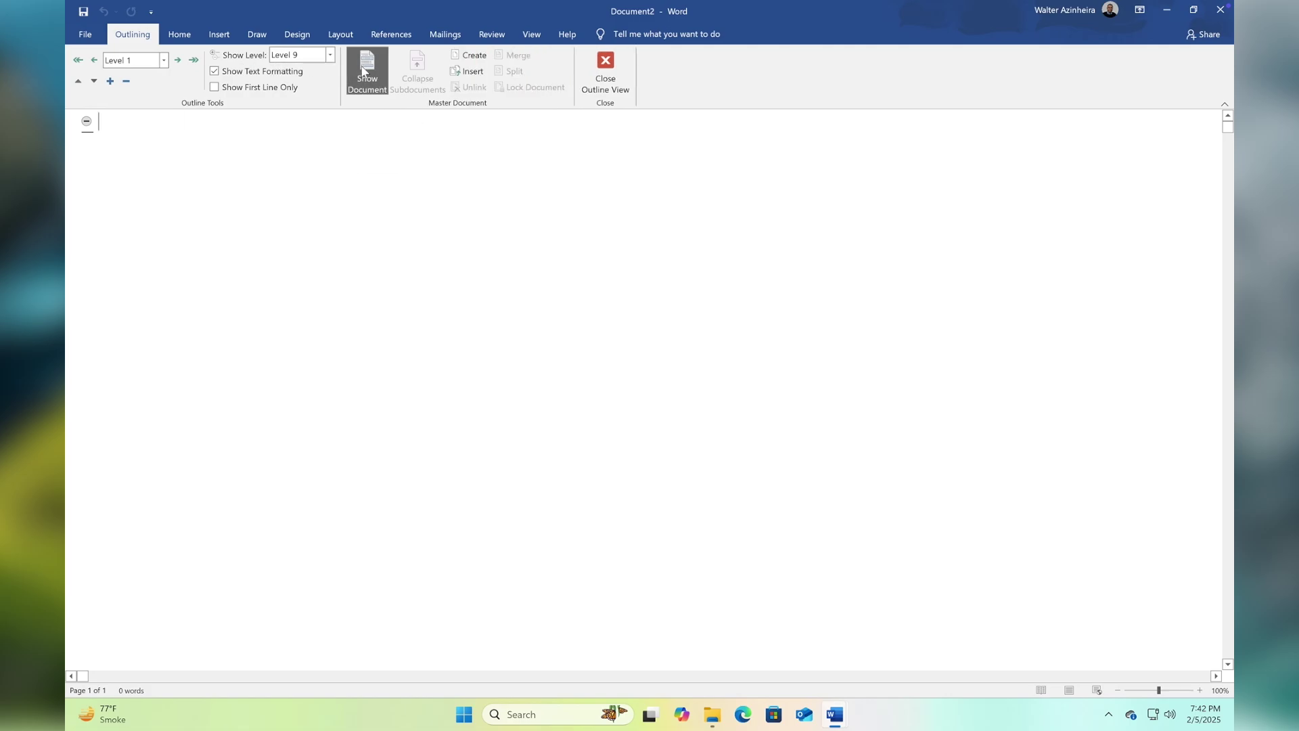
Insert Scan.pdf from the Desktop as a subdocument.
left_click(467, 72)
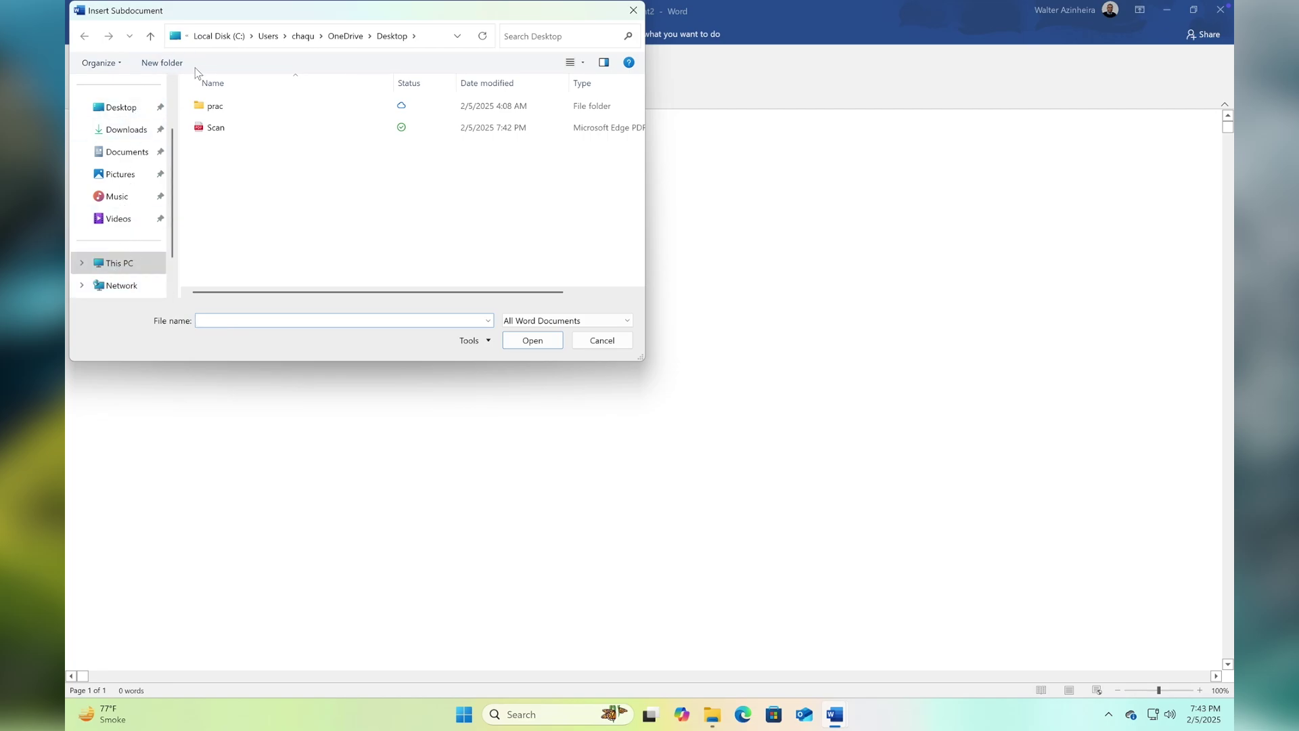
left_click(124, 117)
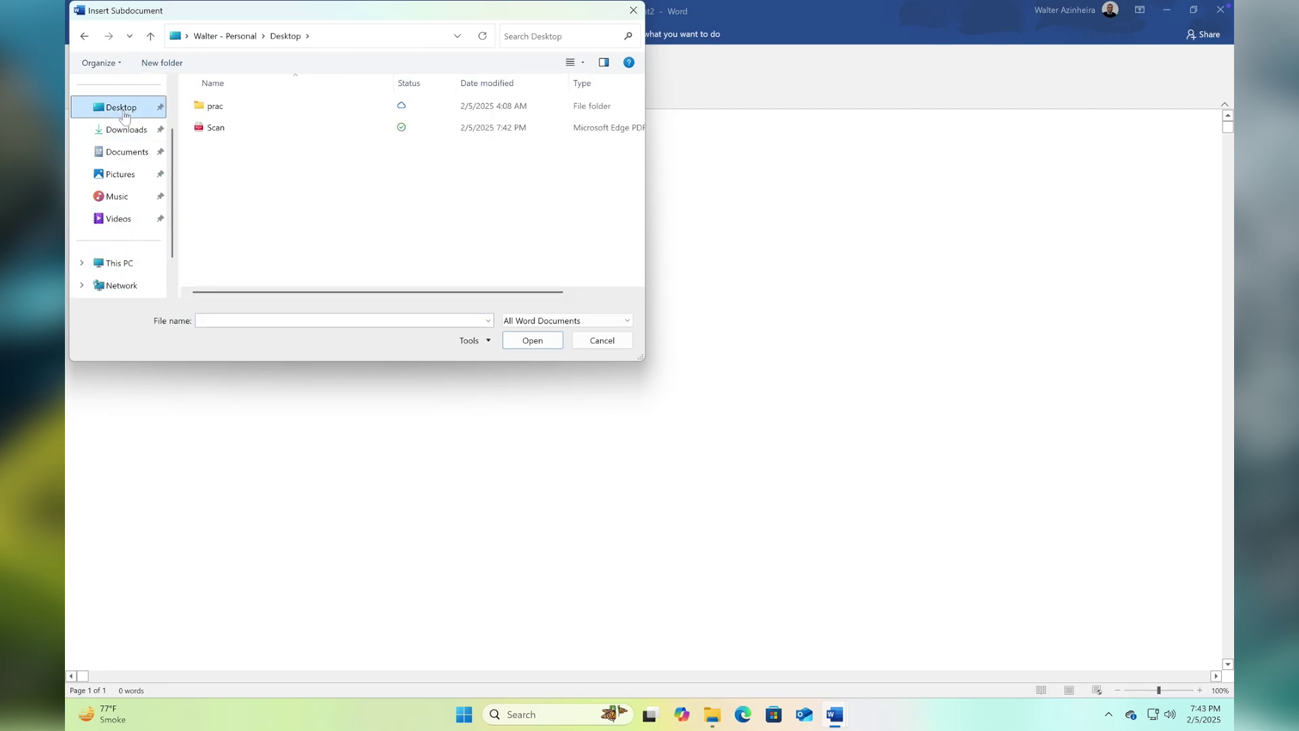
left_click(215, 131)
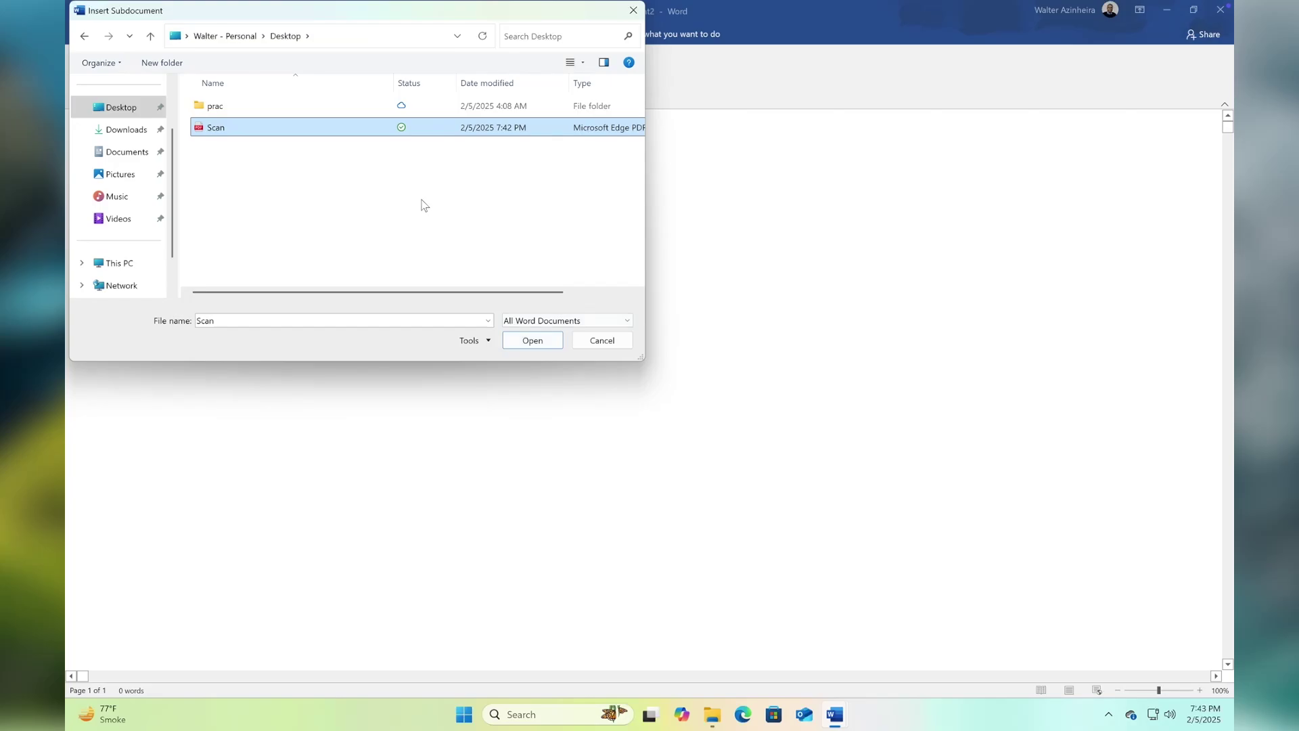
left_click(509, 345)
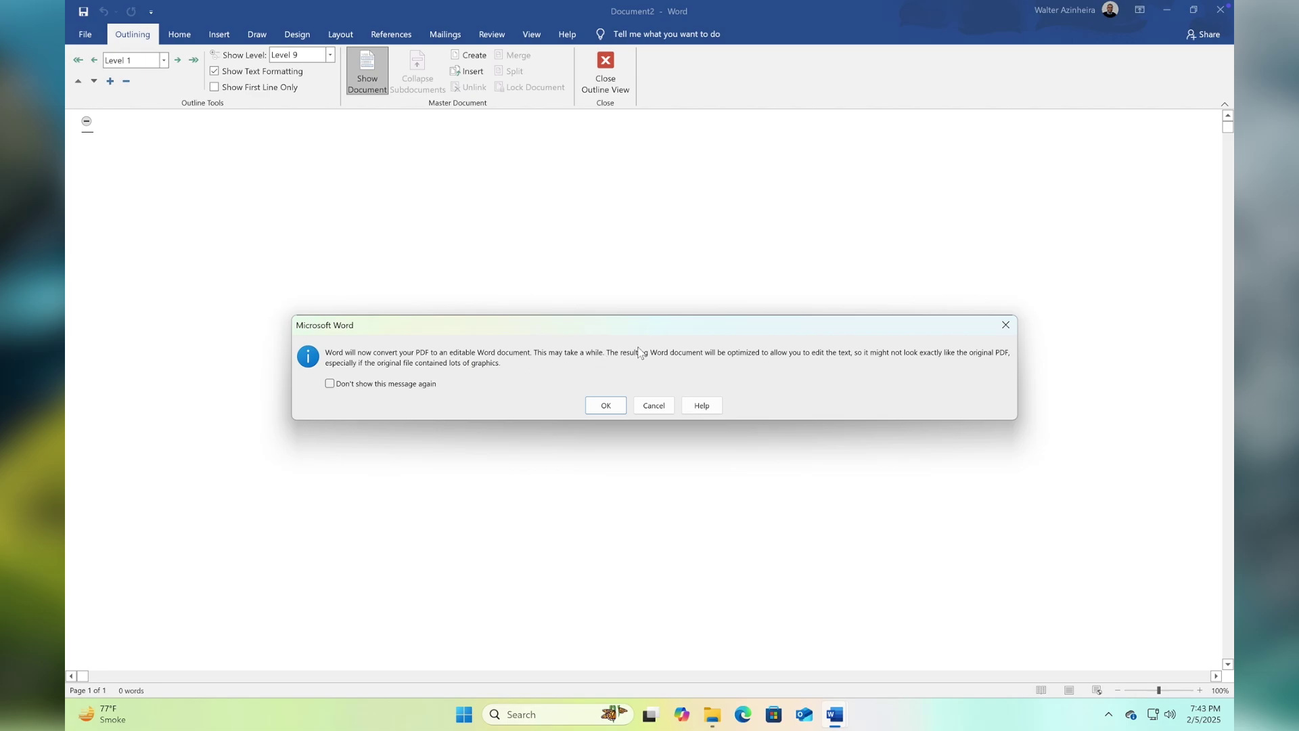
Confirm converting Scan.pdf to editable text and look over the converted paragraphs.
left_click(607, 406)
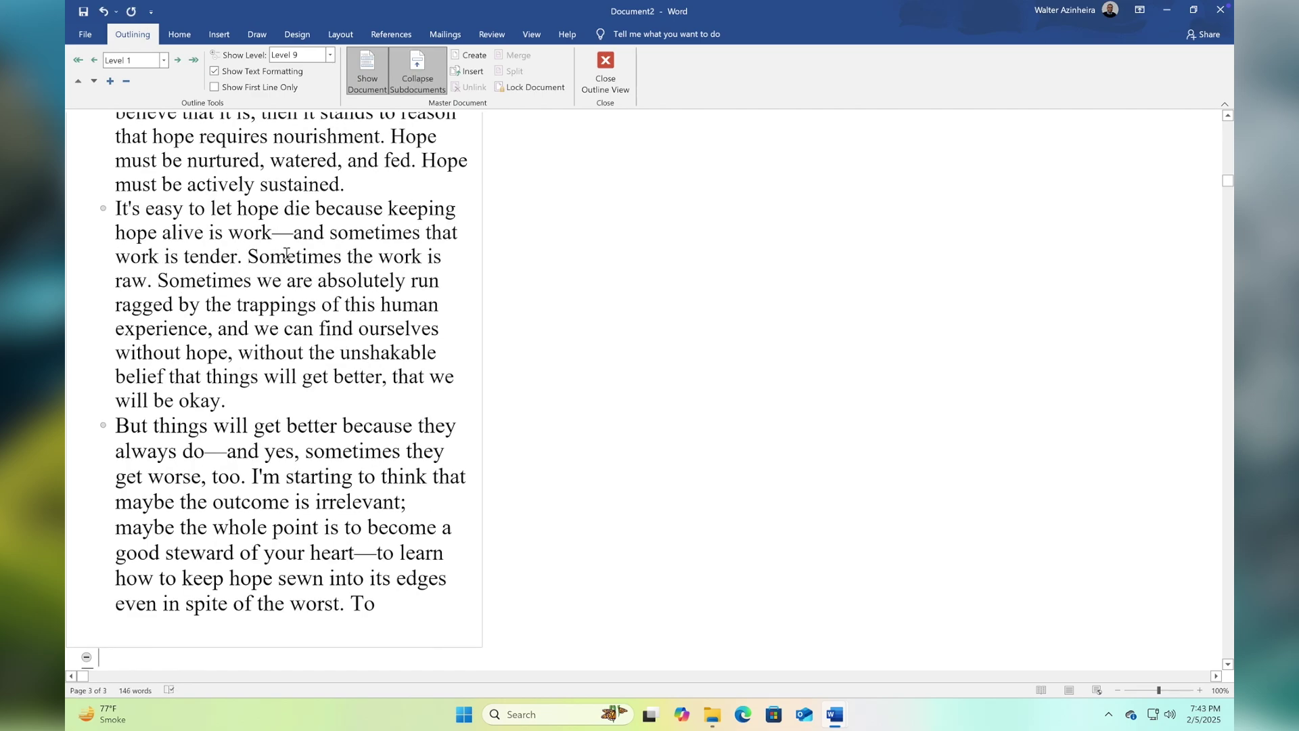
scroll(286, 252, "up", 3)
scroll(247, 177, "down", 5)
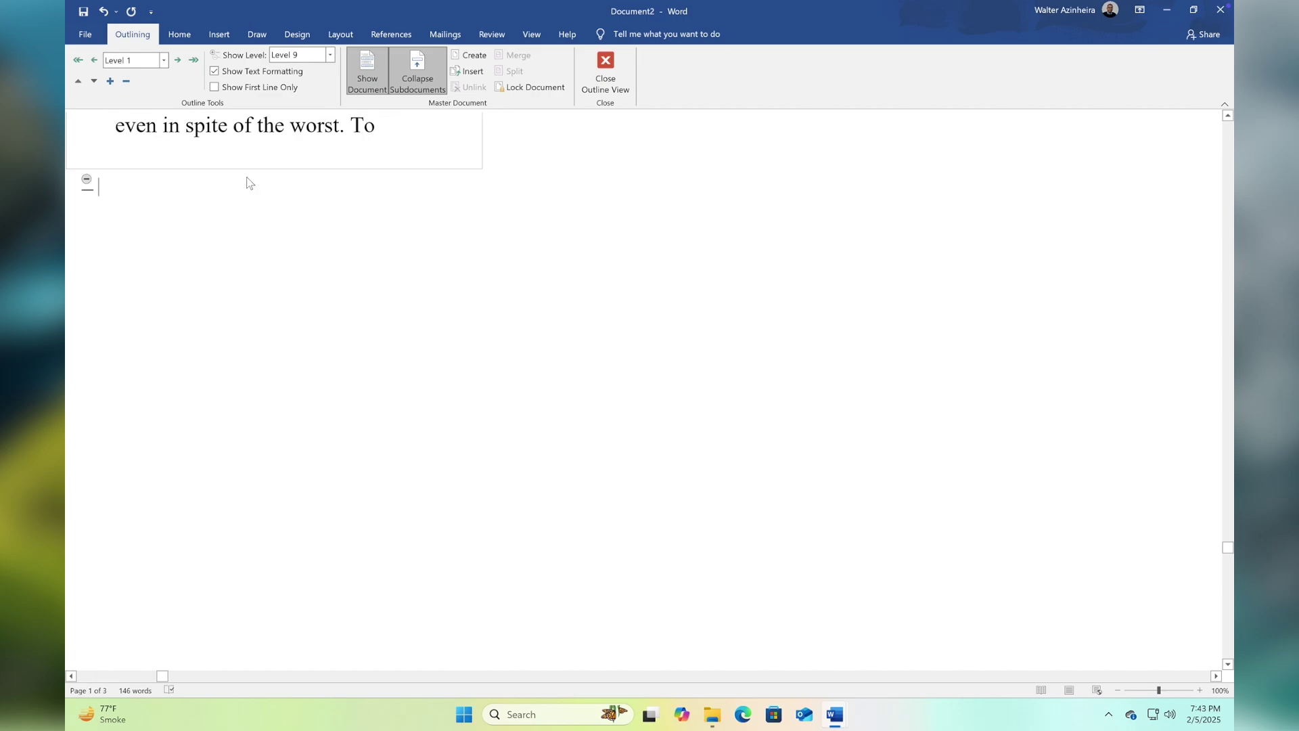
scroll(247, 177, "up", 5)
scroll(247, 177, "right", 3)
scroll(247, 178, "down", 2)
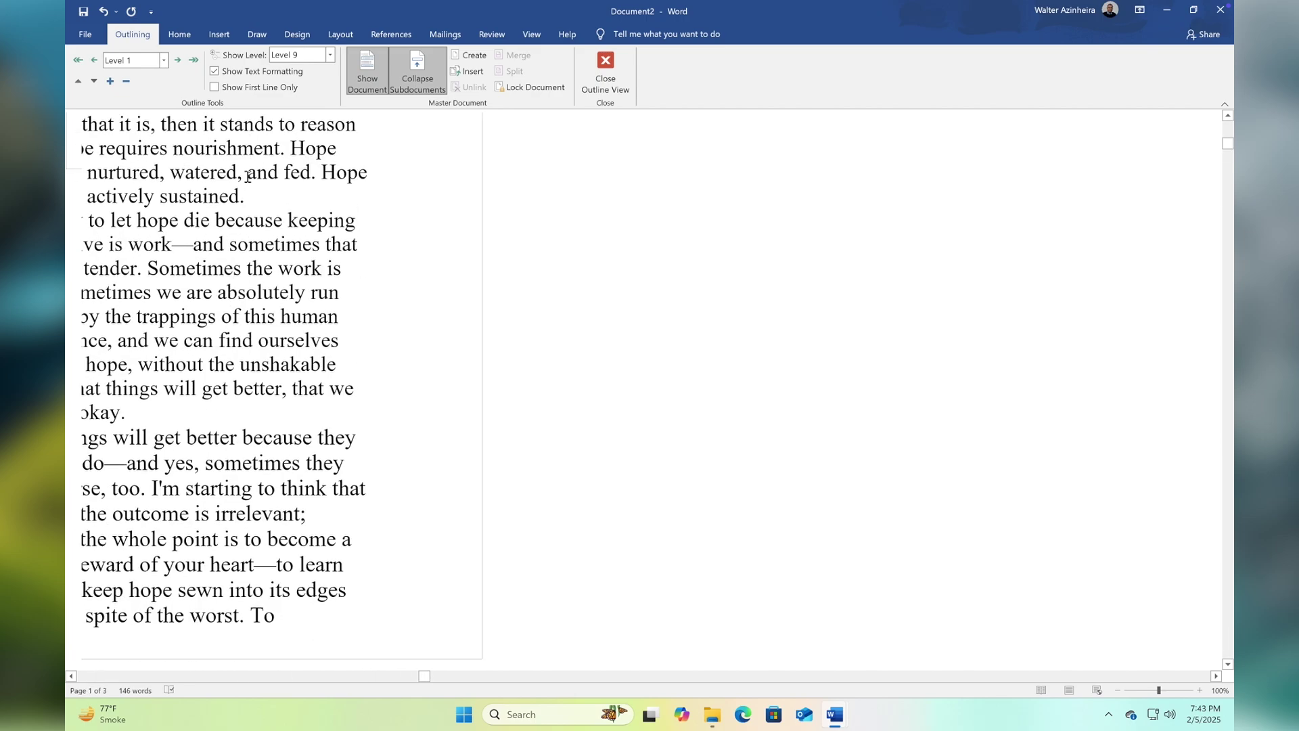
scroll(247, 177, "right", 1)
scroll(247, 178, "up", 2)
scroll(247, 177, "left", 4)
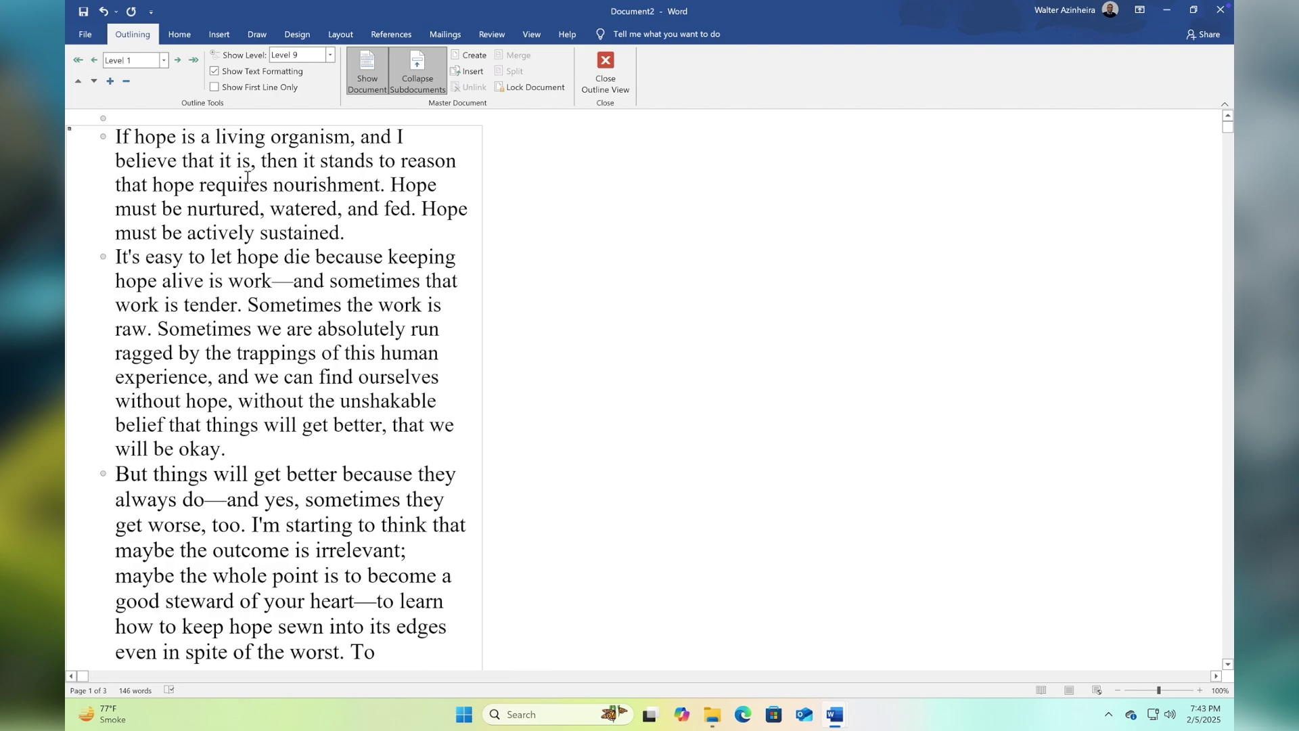
scroll(247, 177, "down", 2)
scroll(247, 178, "up", 1)
Zoom the document out to 70%.
left_click(1119, 691)
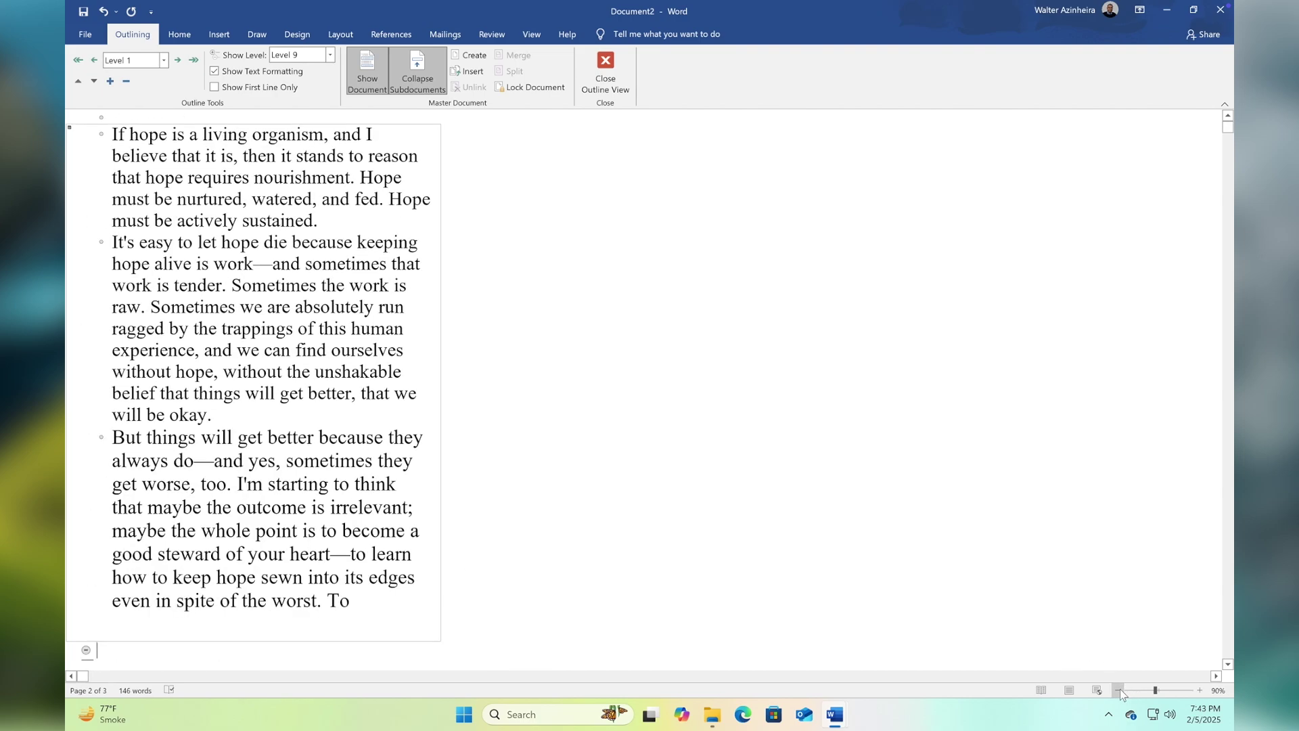
left_click(1119, 691)
left_click(1119, 690)
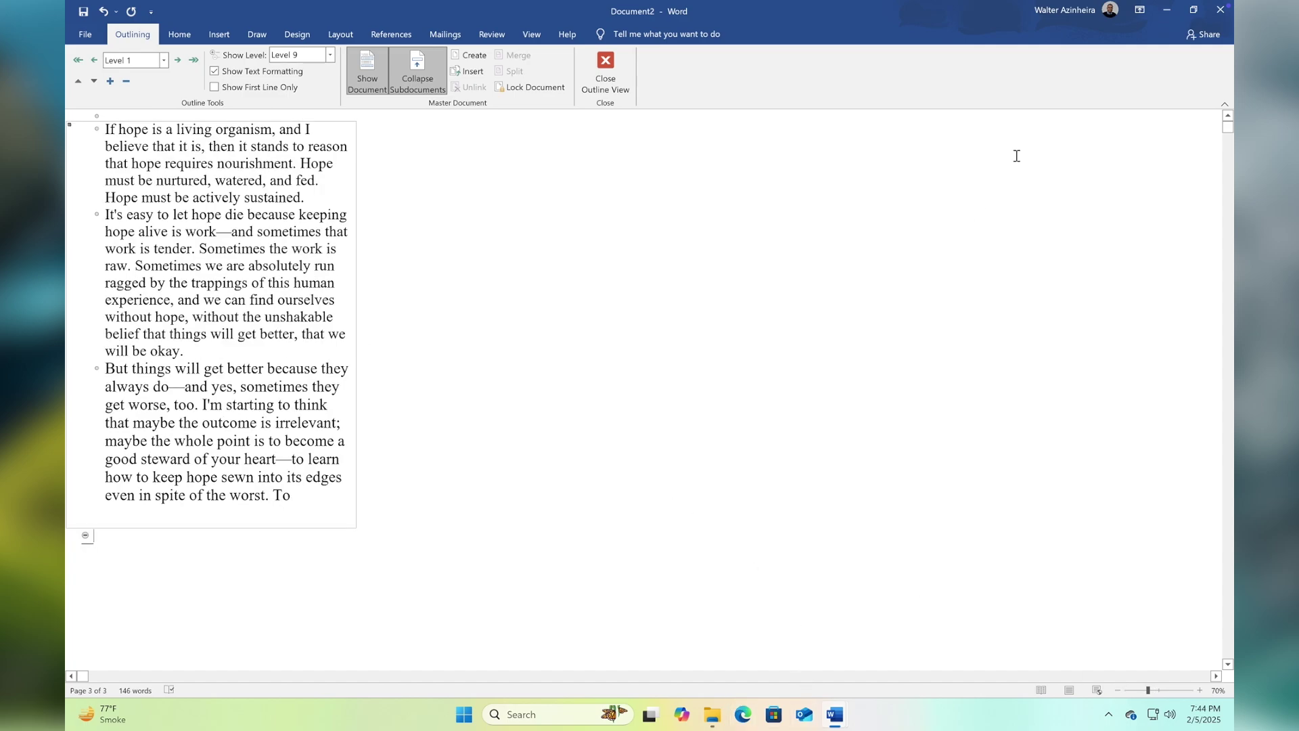
left_click(713, 714)
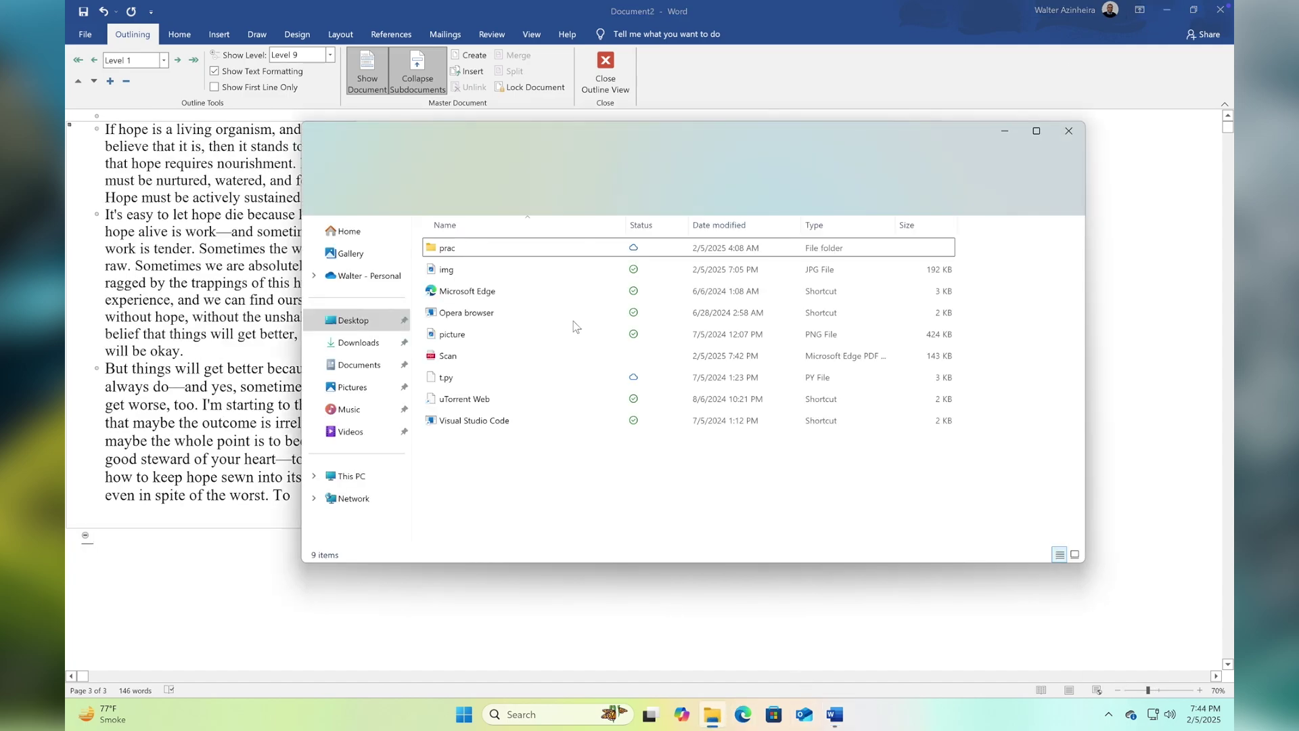
double_click(471, 273)
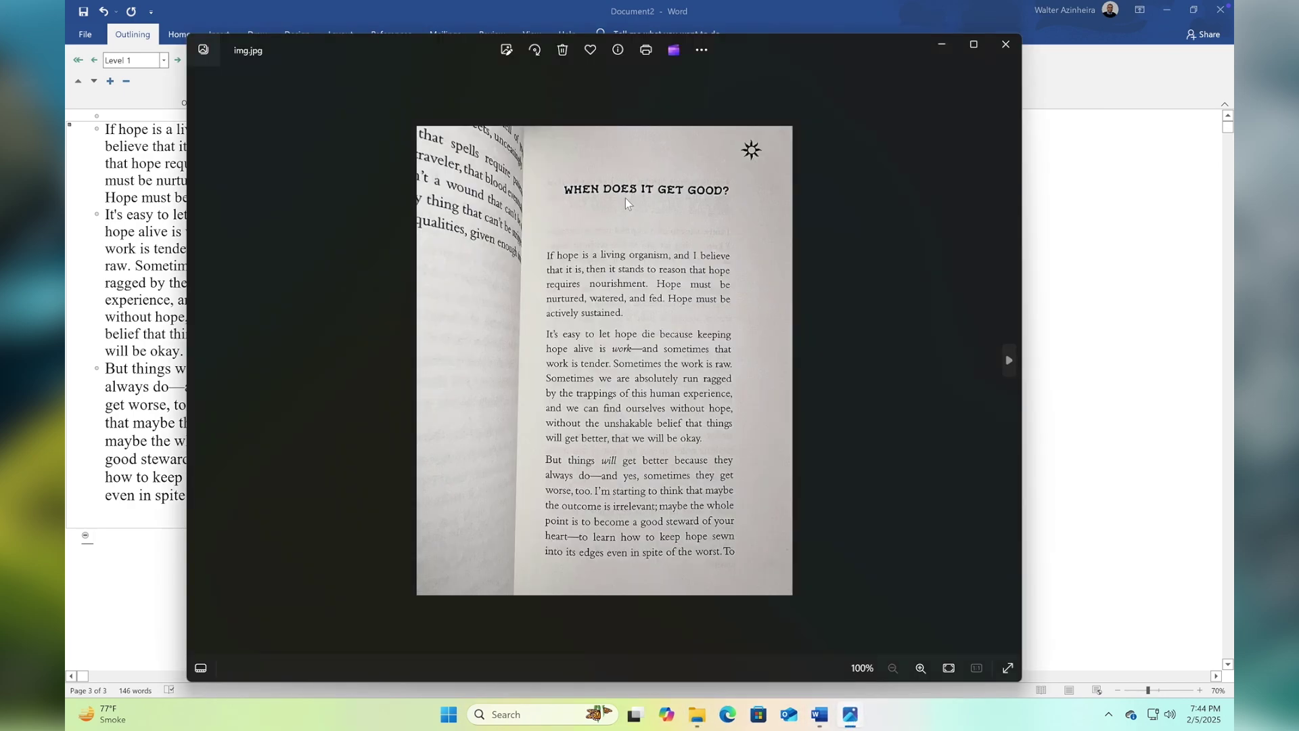
left_click_drag(278, 54, 502, 34)
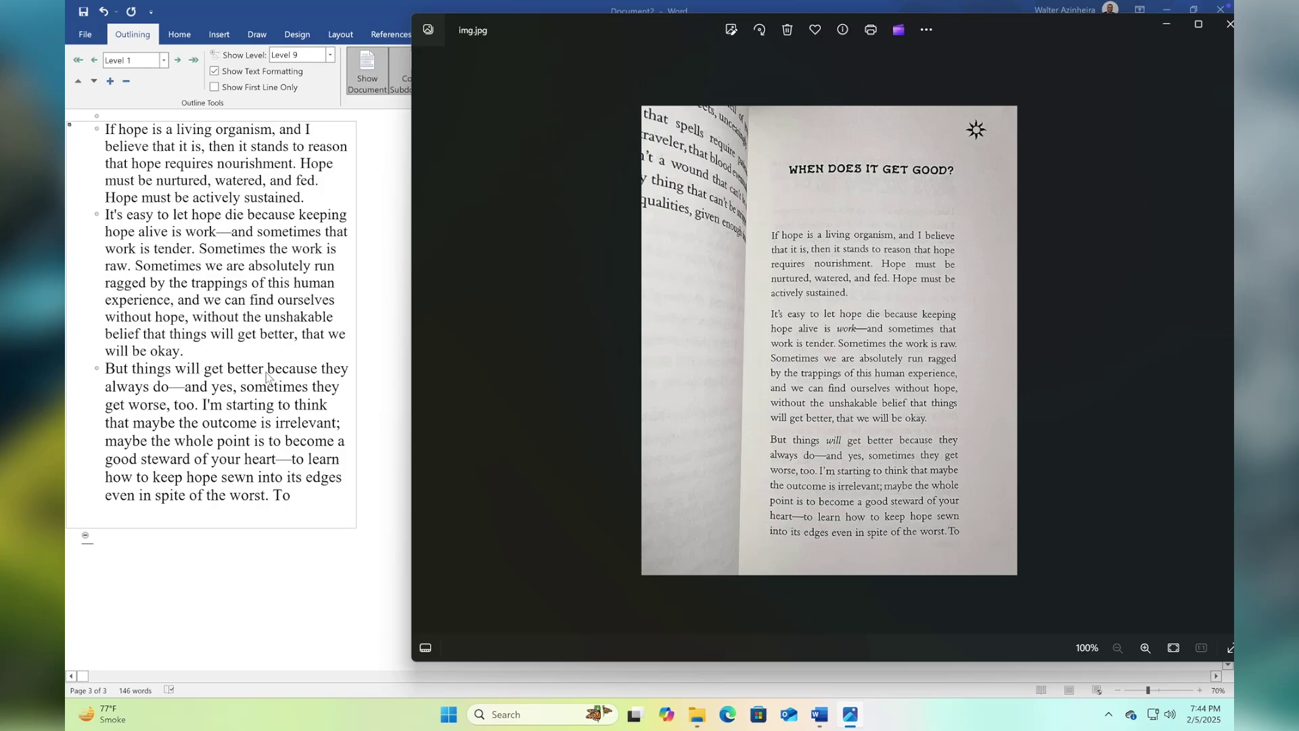
left_click(267, 377)
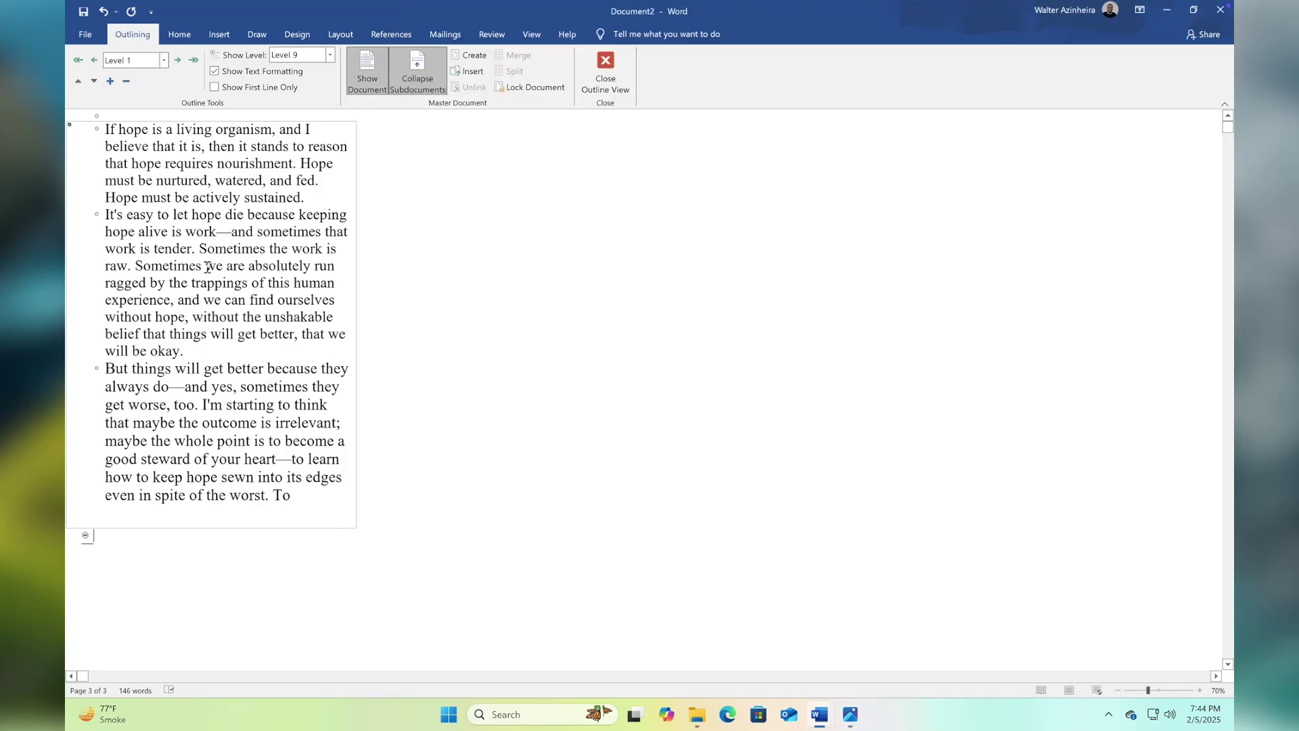
Fix the misspelling of 'absolutely' in the second paragraph.
left_click_drag(227, 274, 257, 334)
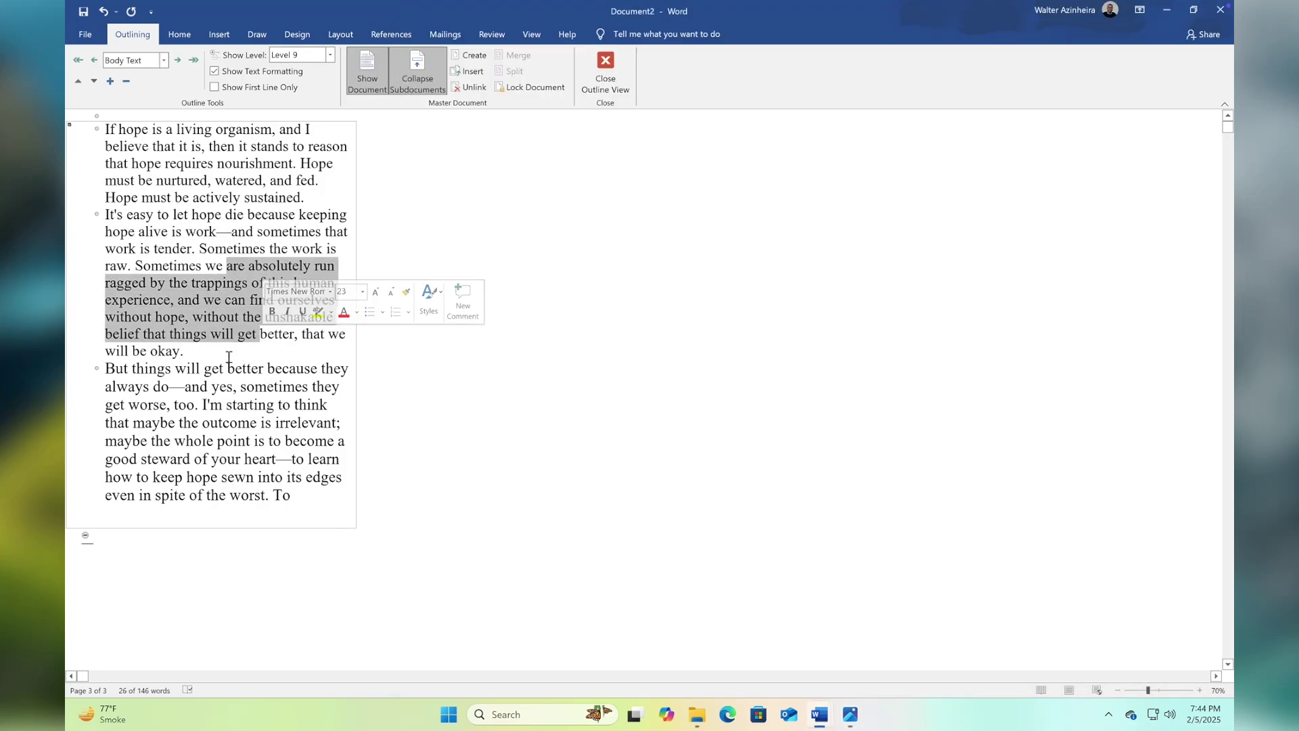
left_click(215, 361)
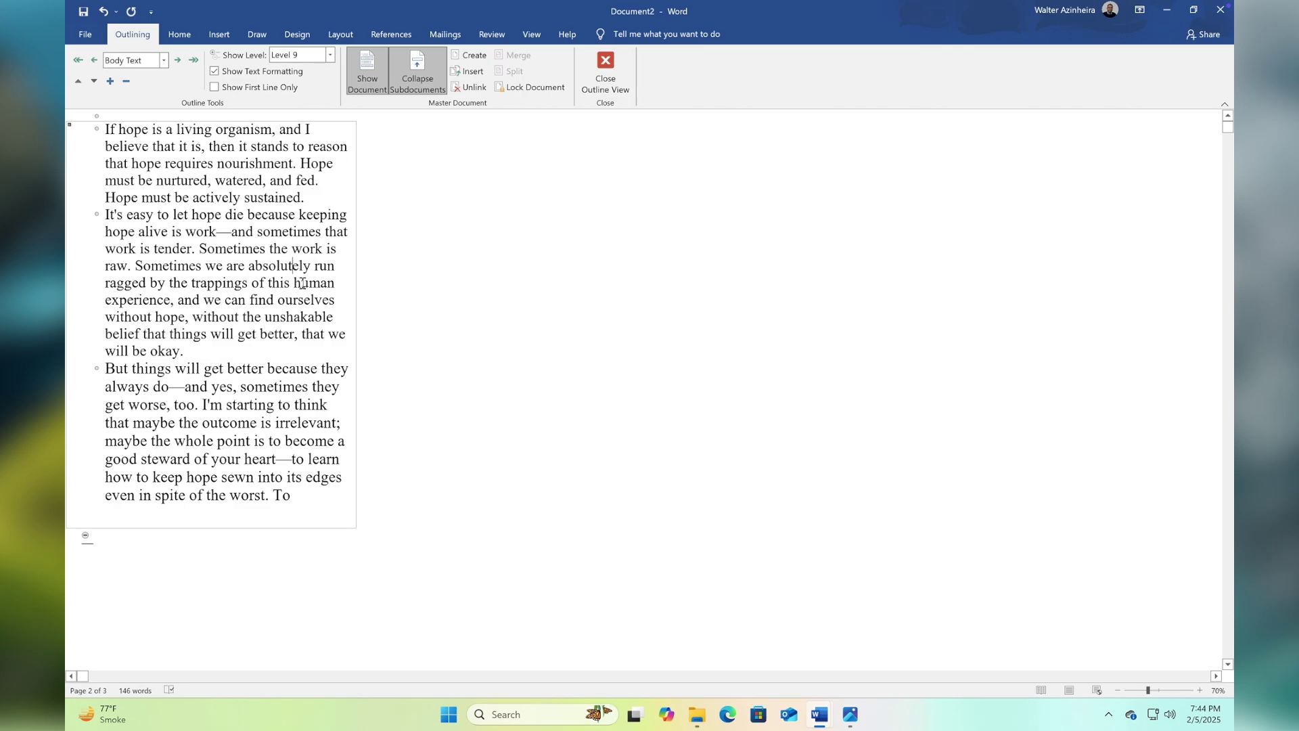
key("BackSpace")
key("BackSpace")
type("ut")
Copy all three converted paragraphs, from 'If hope' through 'To'.
left_click_drag(296, 498, 114, 130)
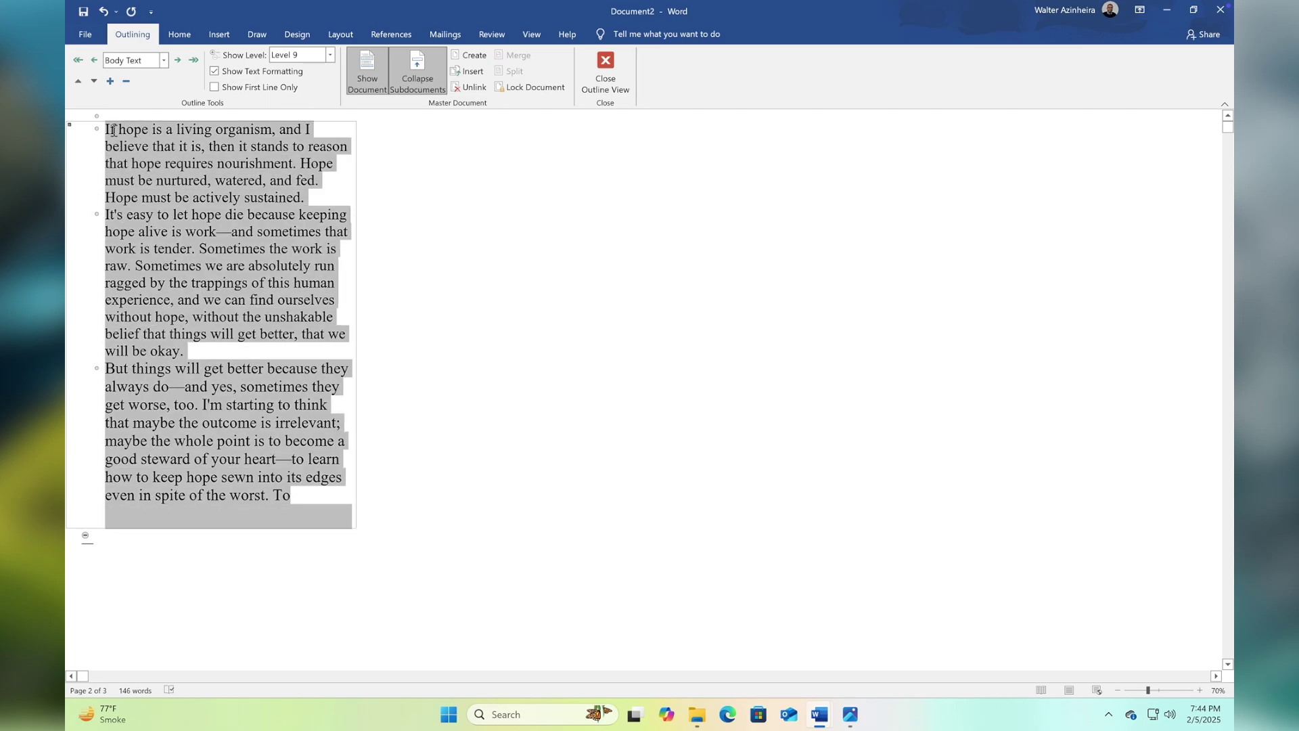
right_click(127, 157)
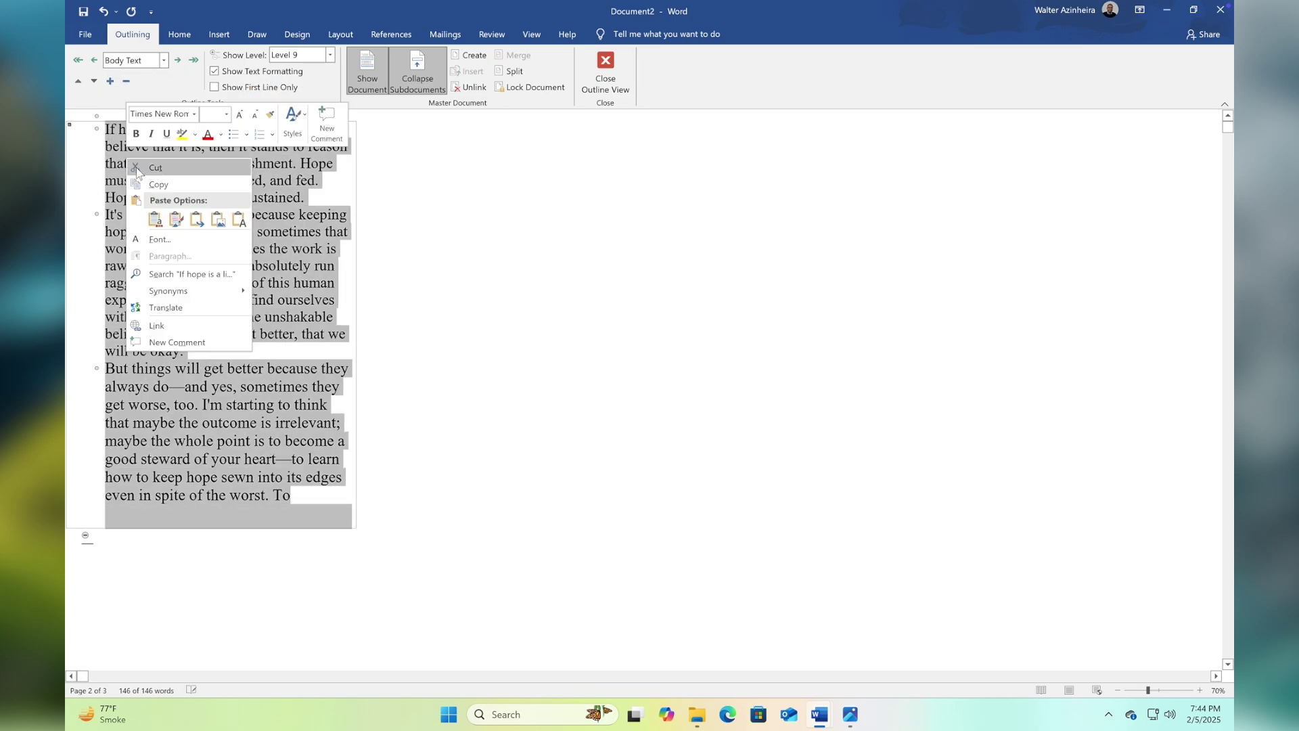
left_click(139, 182)
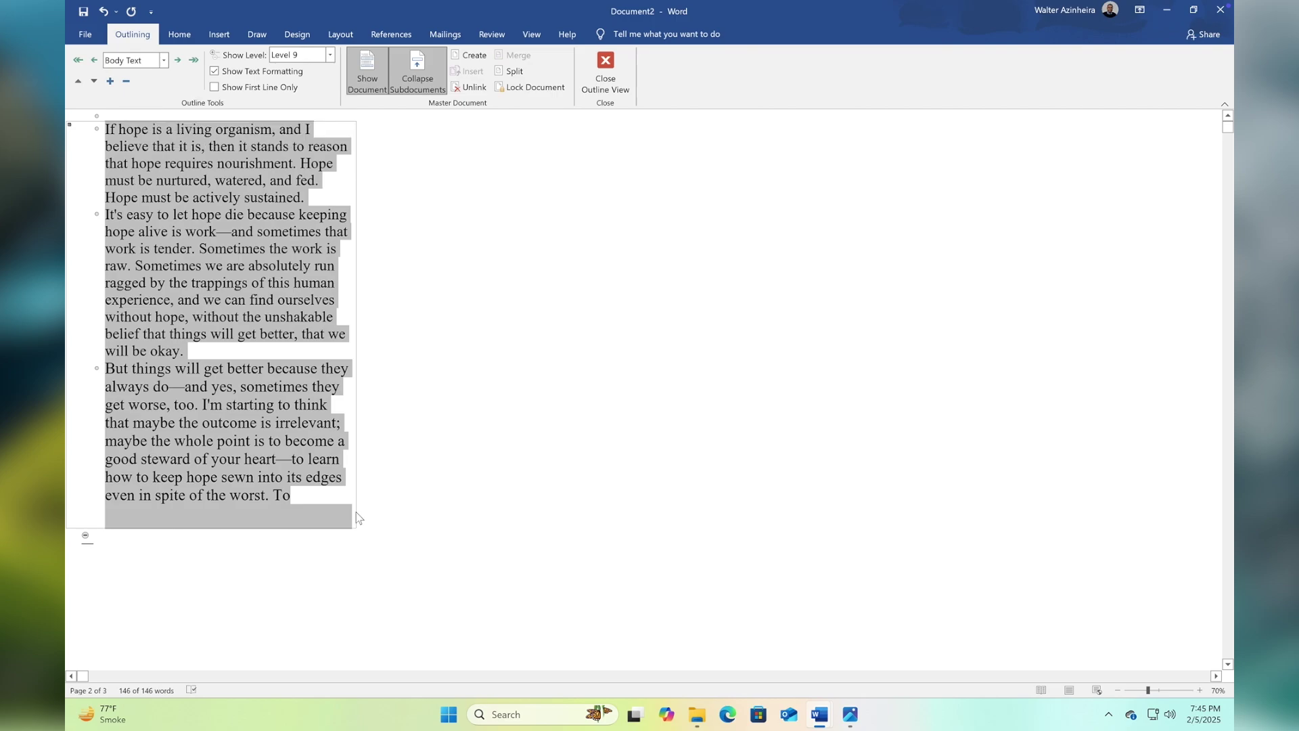
left_click(449, 715)
Paste the copied paragraphs into a new Notepad window as plain text and select it all.
type("notep")
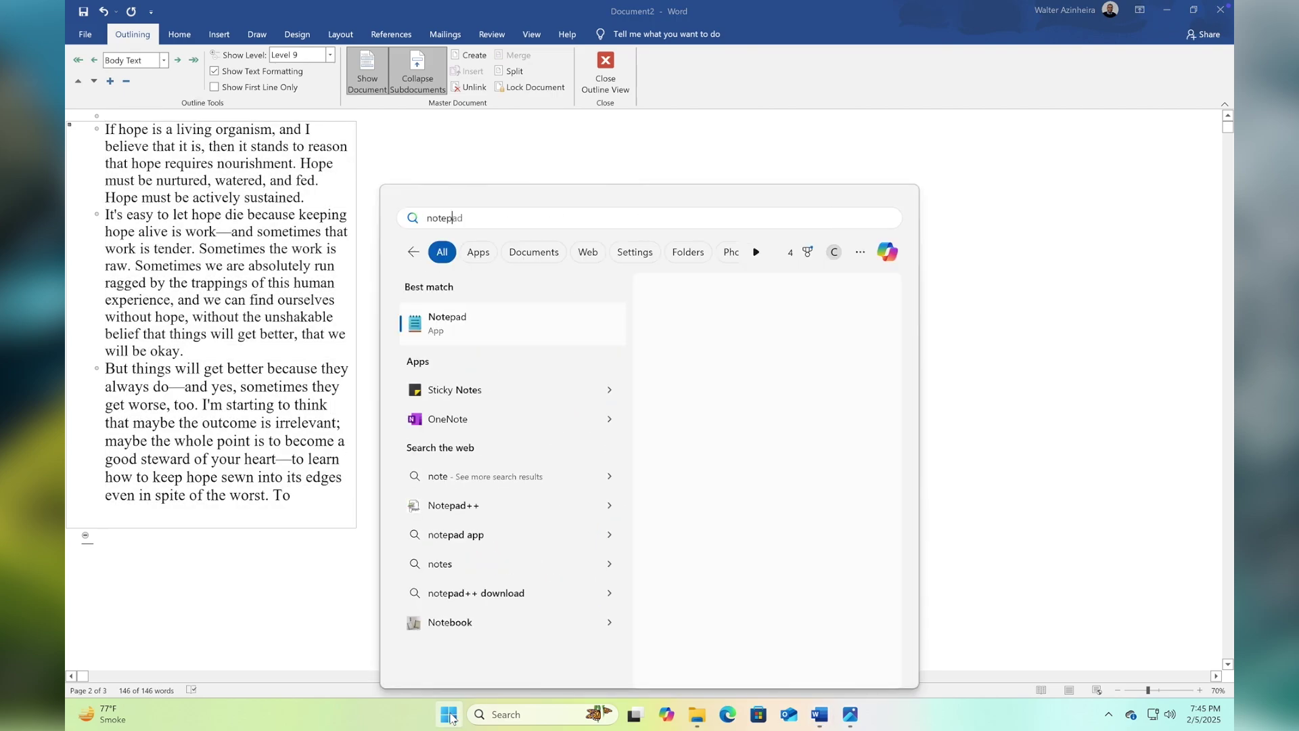
key("Return")
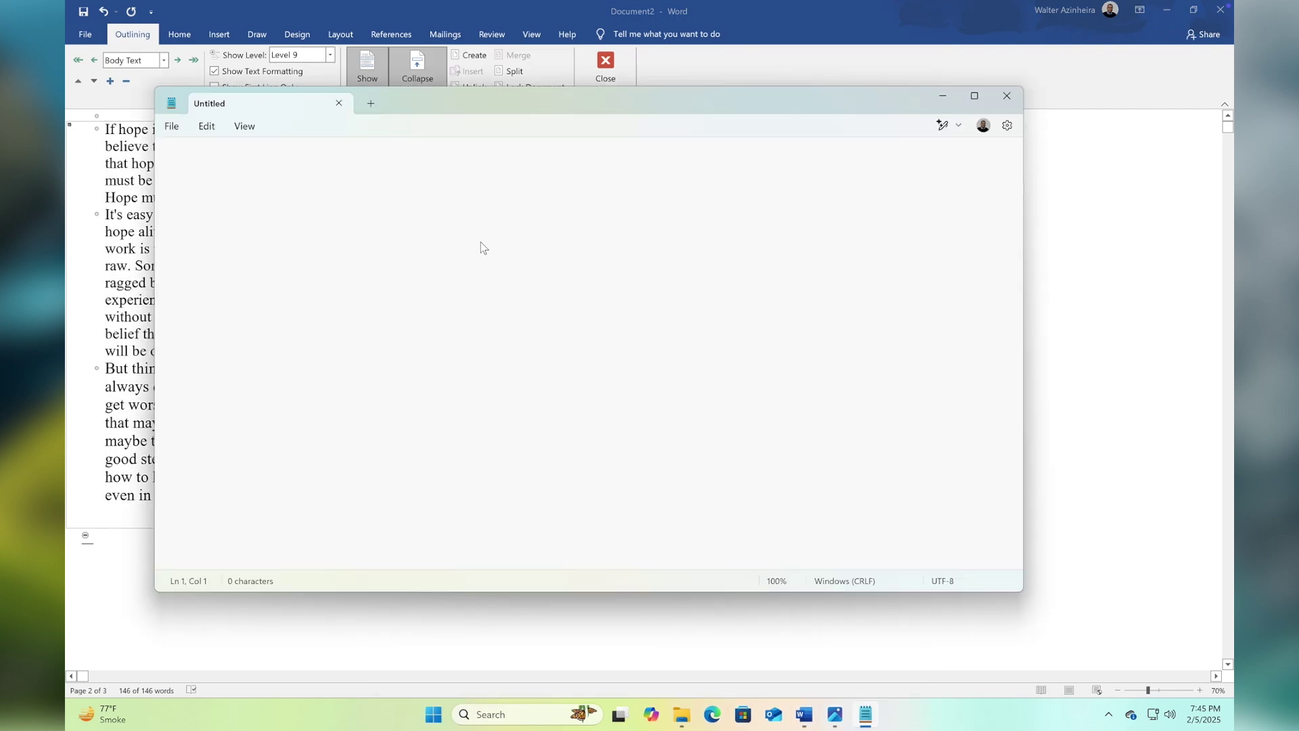
right_click(298, 202)
left_click(327, 300)
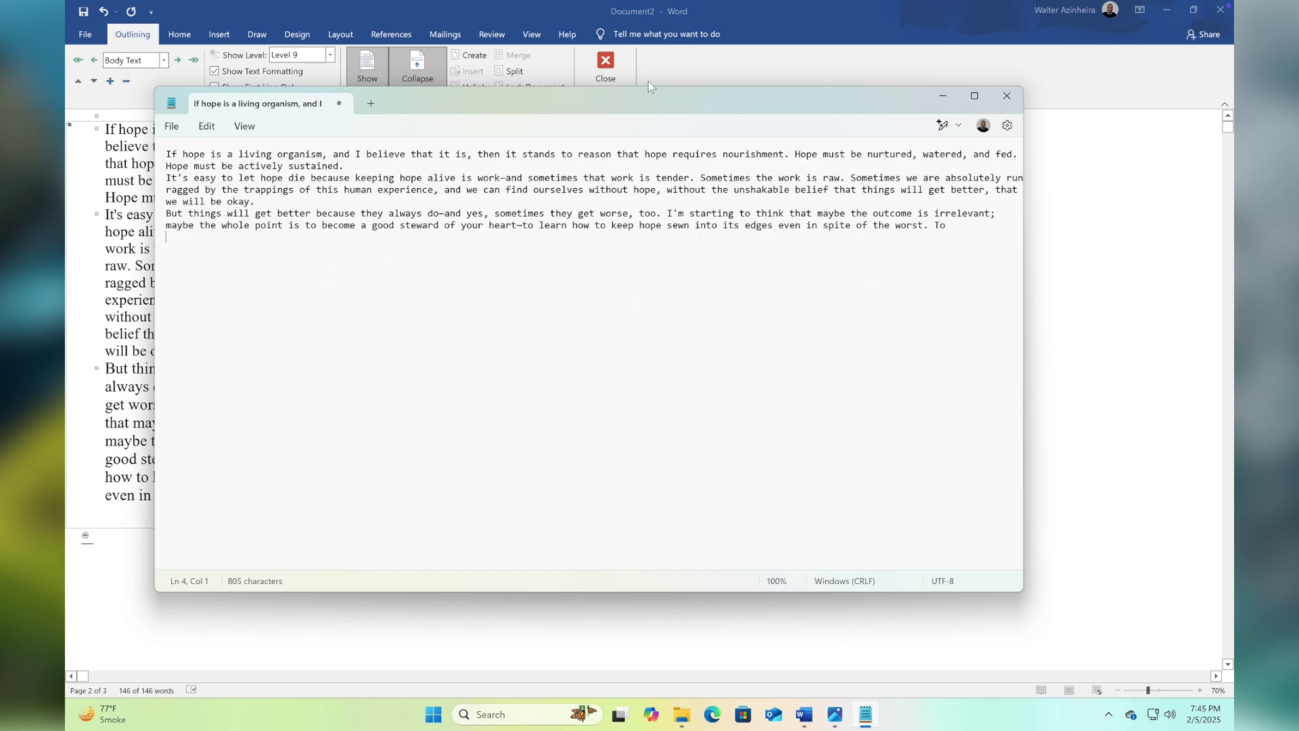
left_click_drag(974, 244, 283, 192)
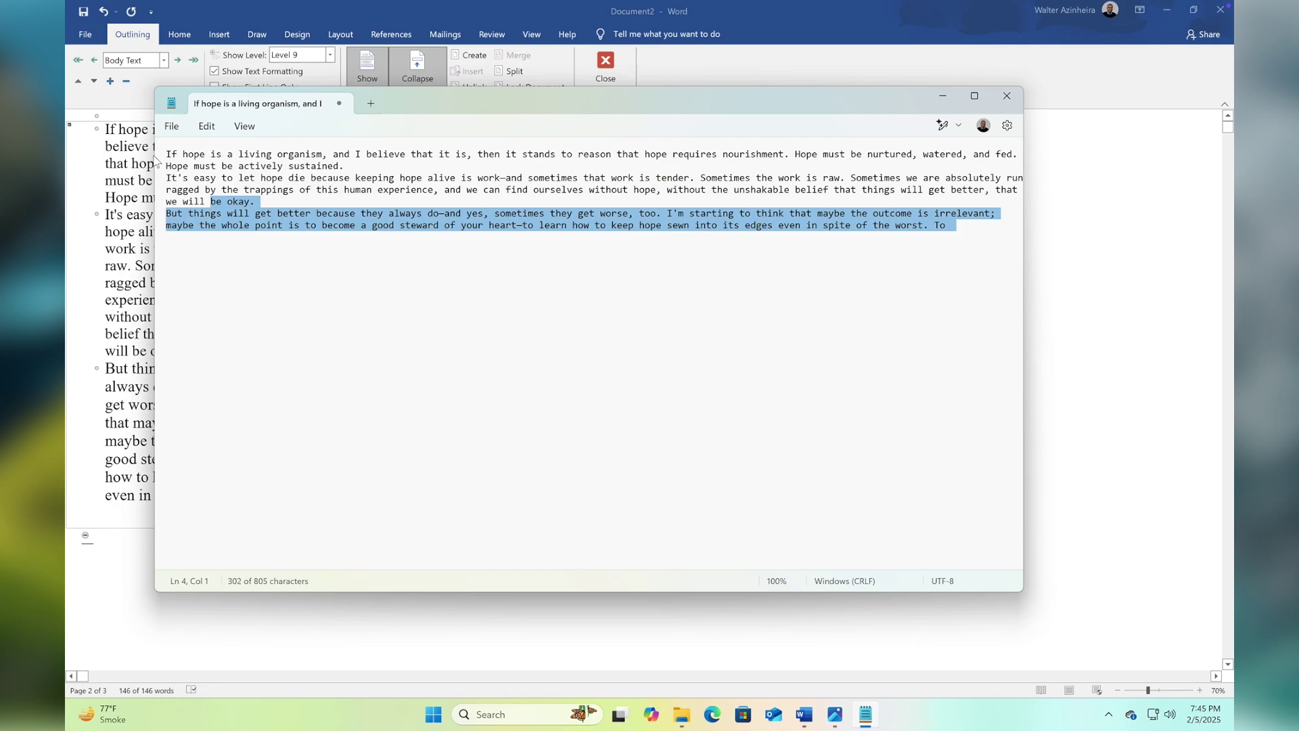
key("ctrl+a")
Paste the text as Keep Text Only into new Document3, shrinking its window to the right.
left_click(675, 12)
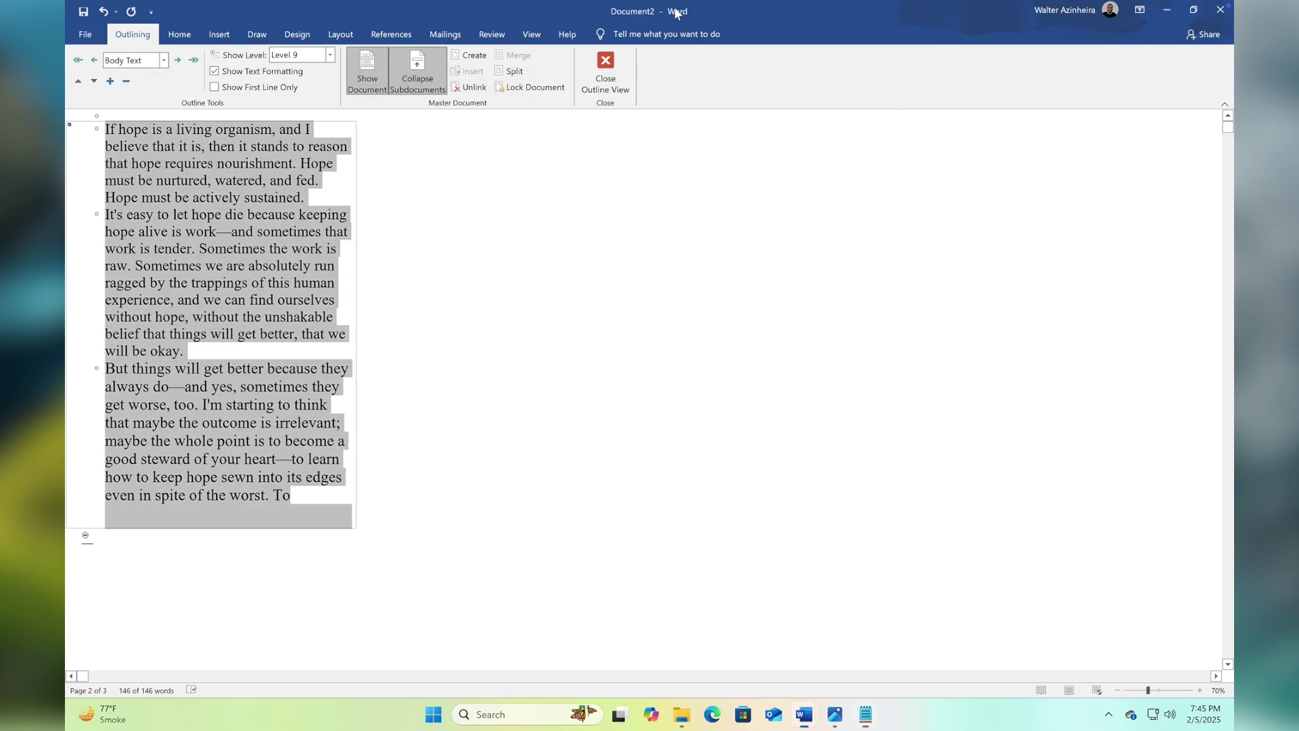
left_click(94, 36)
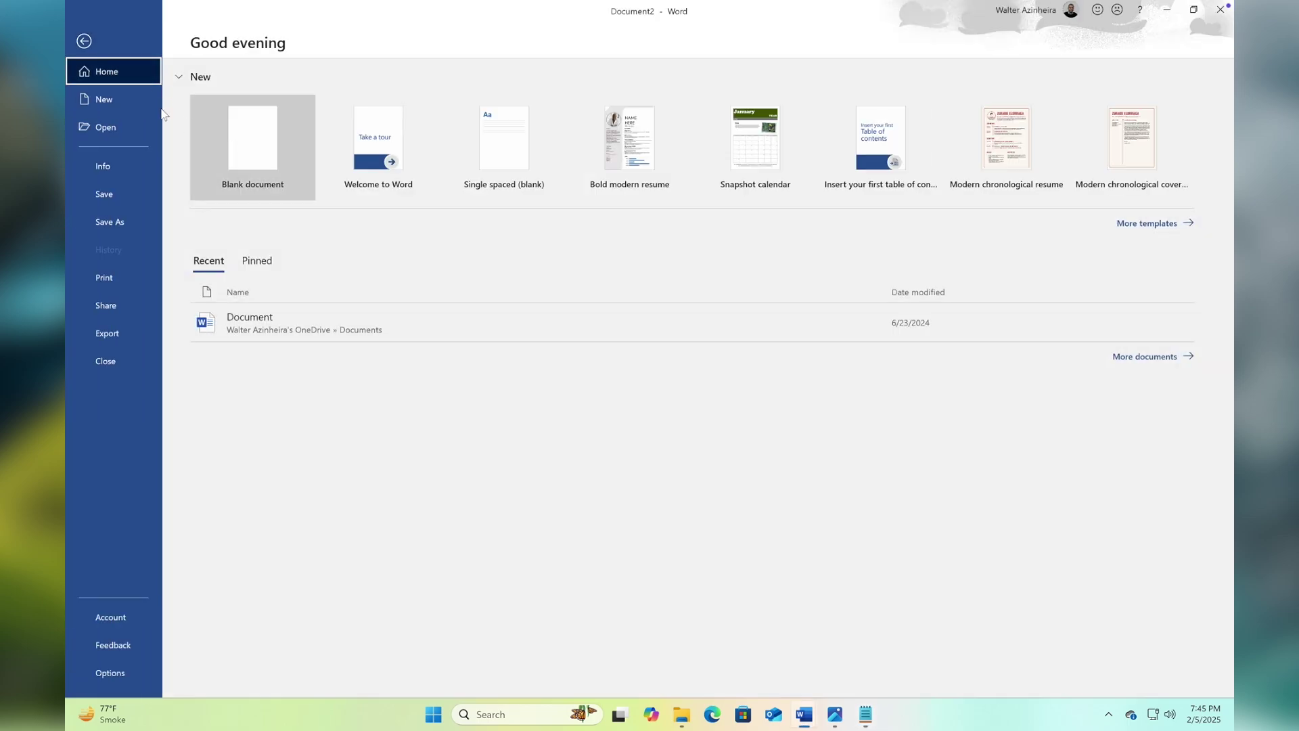
left_click(107, 99)
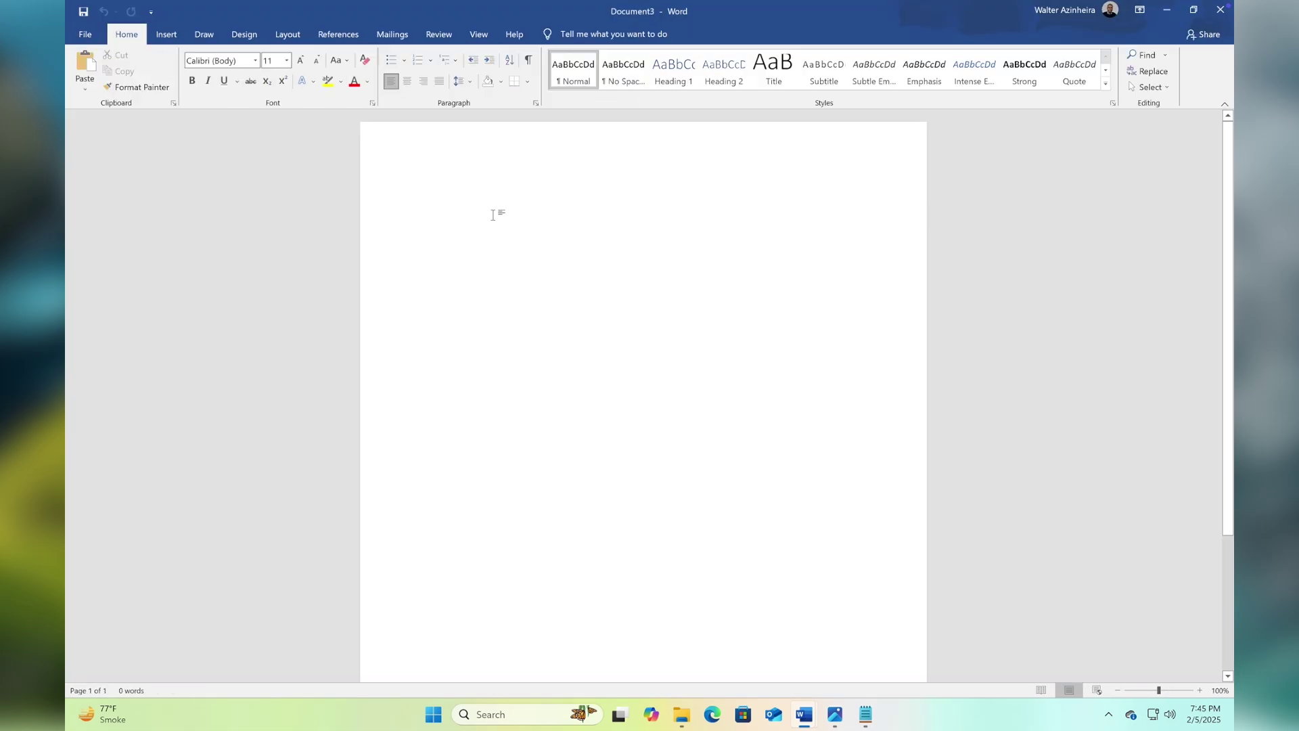
right_click(496, 215)
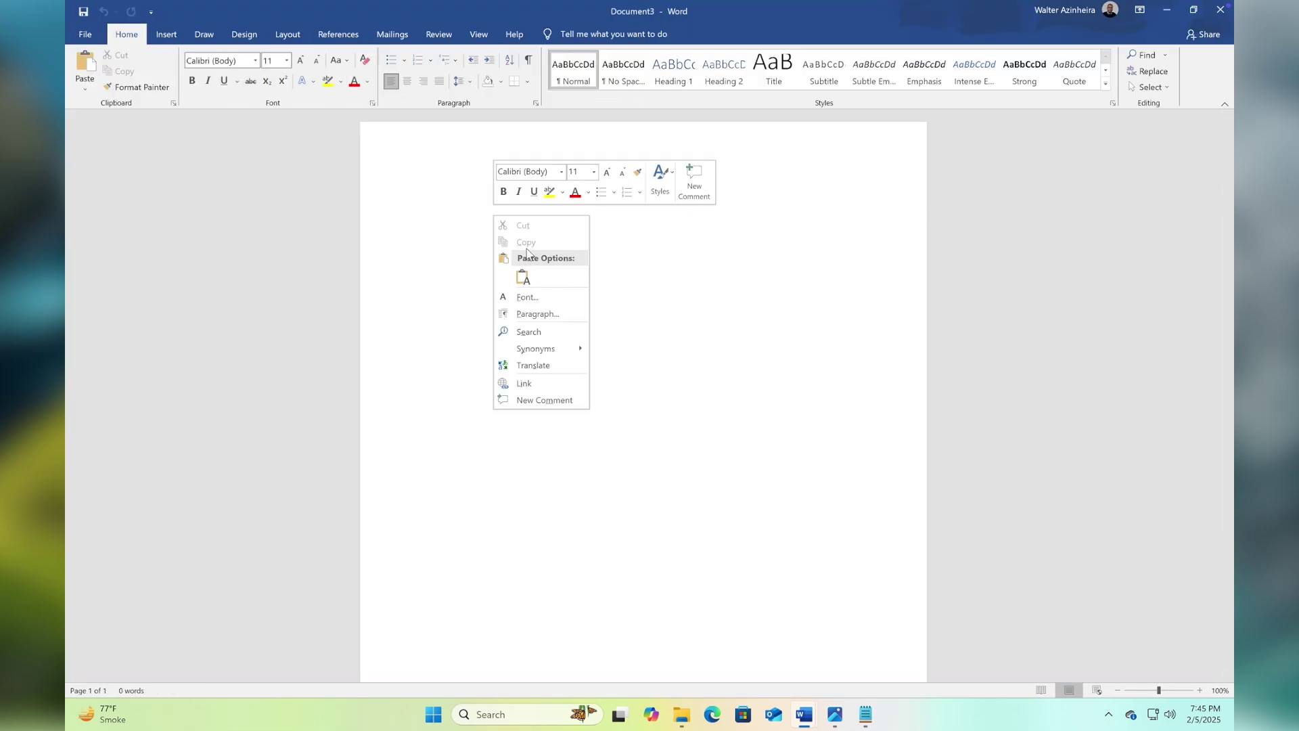
left_click(522, 278)
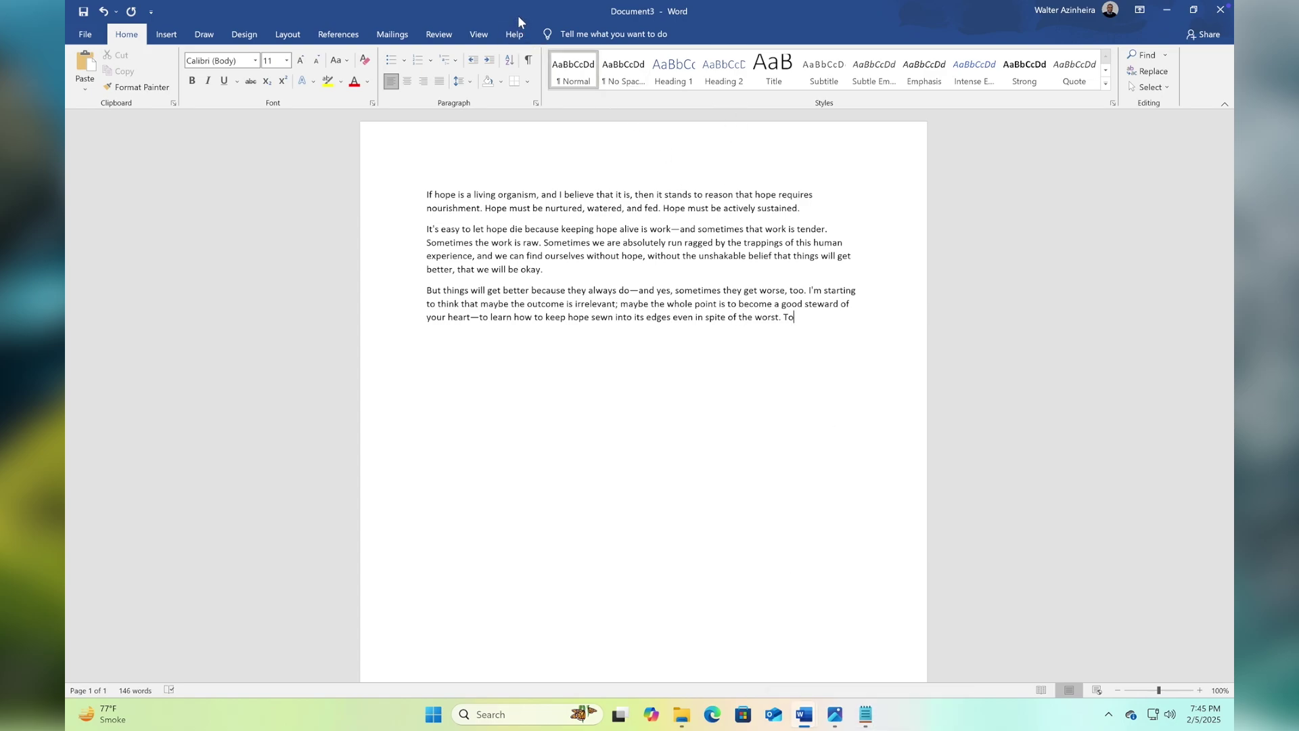
left_click_drag(518, 13, 778, 146)
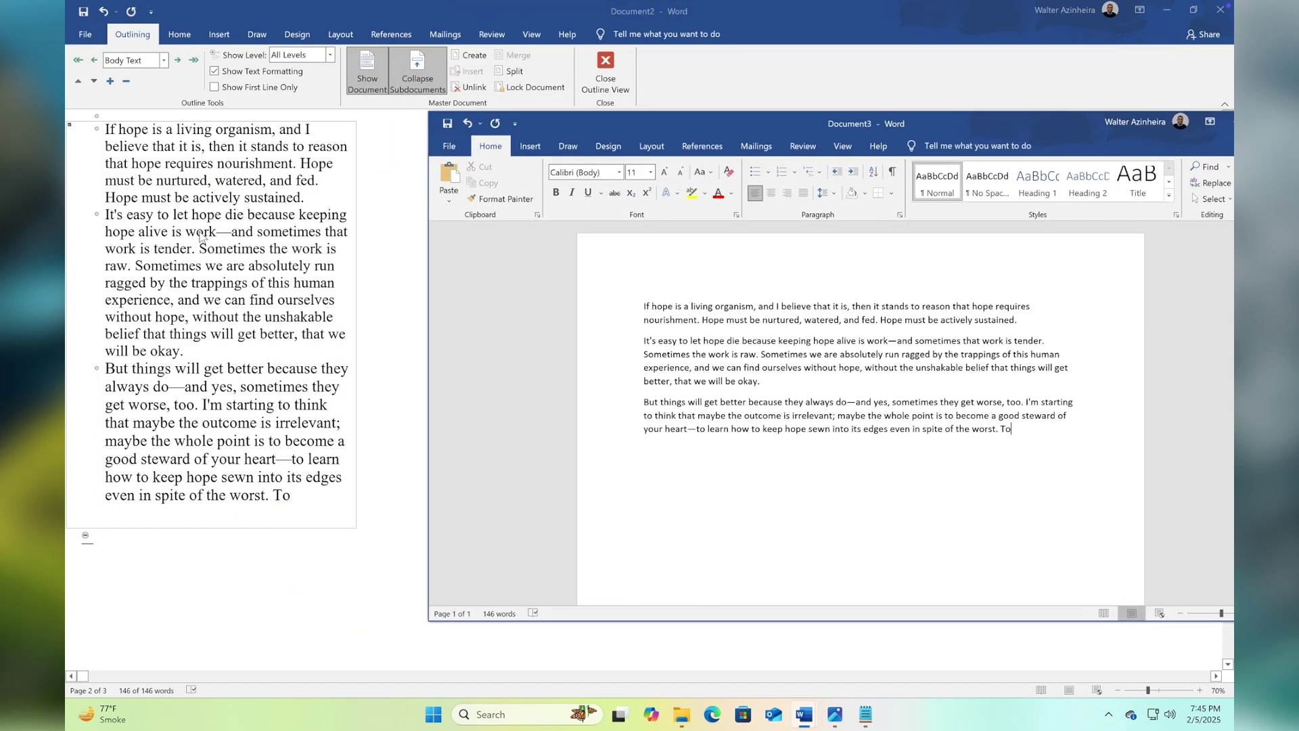
triple_click(90, 204)
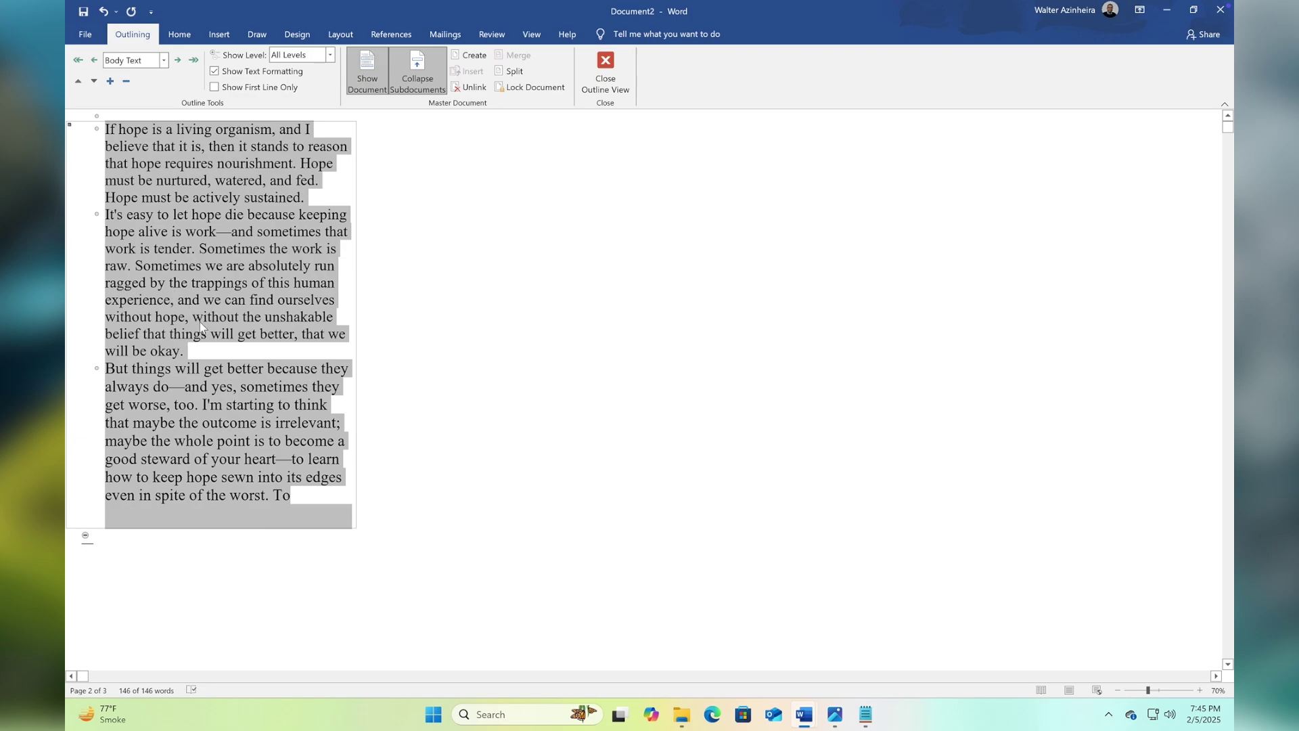
left_click(187, 405)
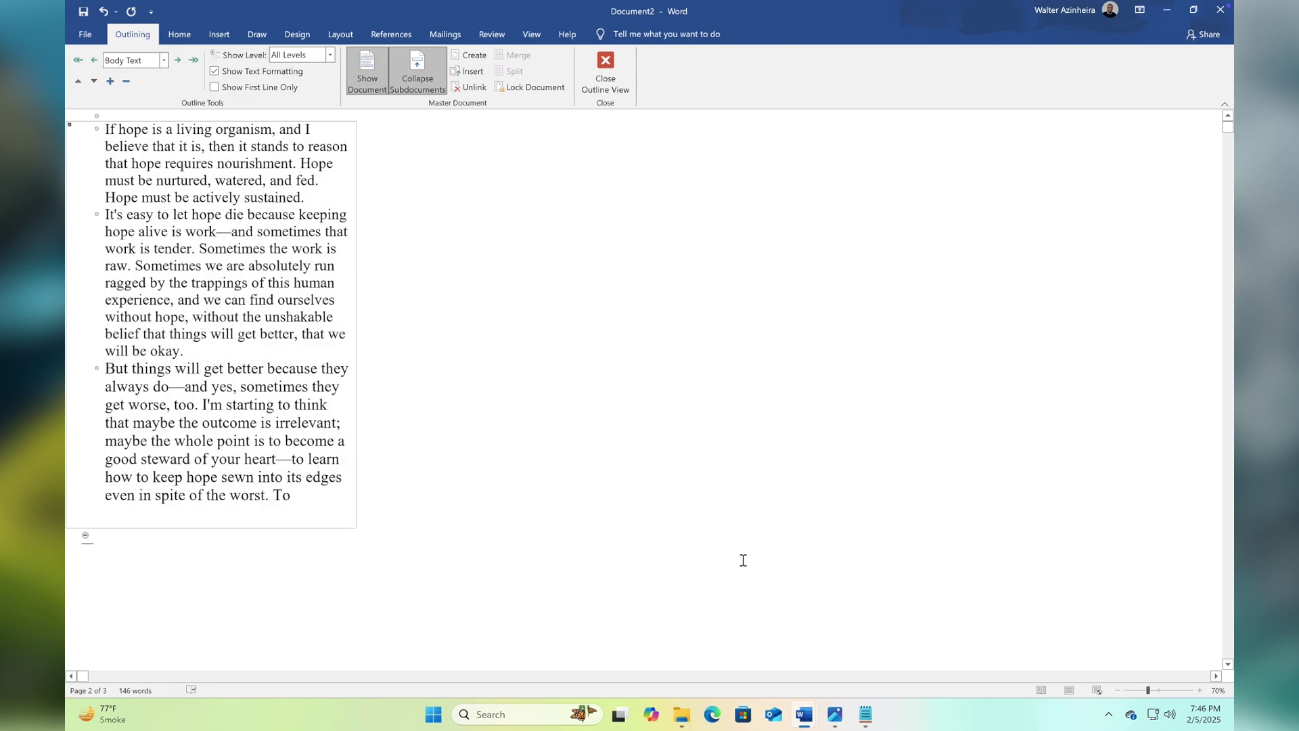
left_click(866, 715)
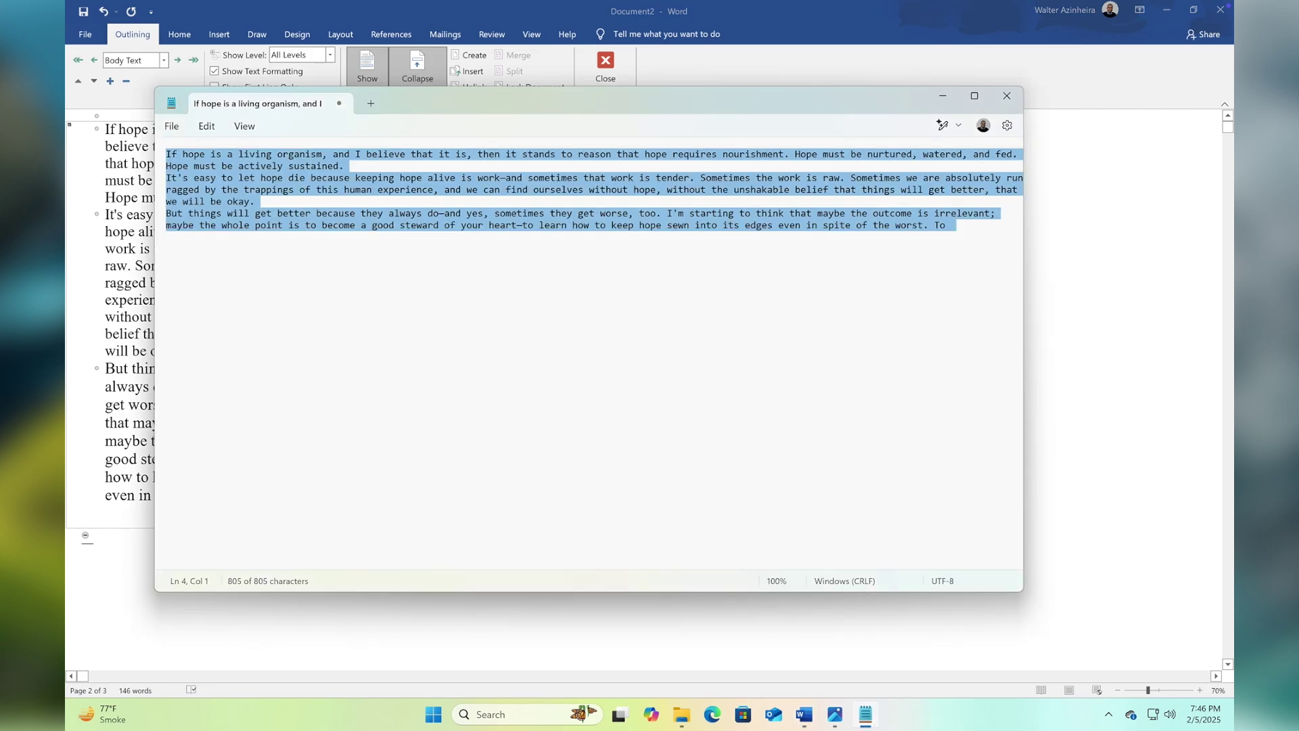
left_click(742, 352)
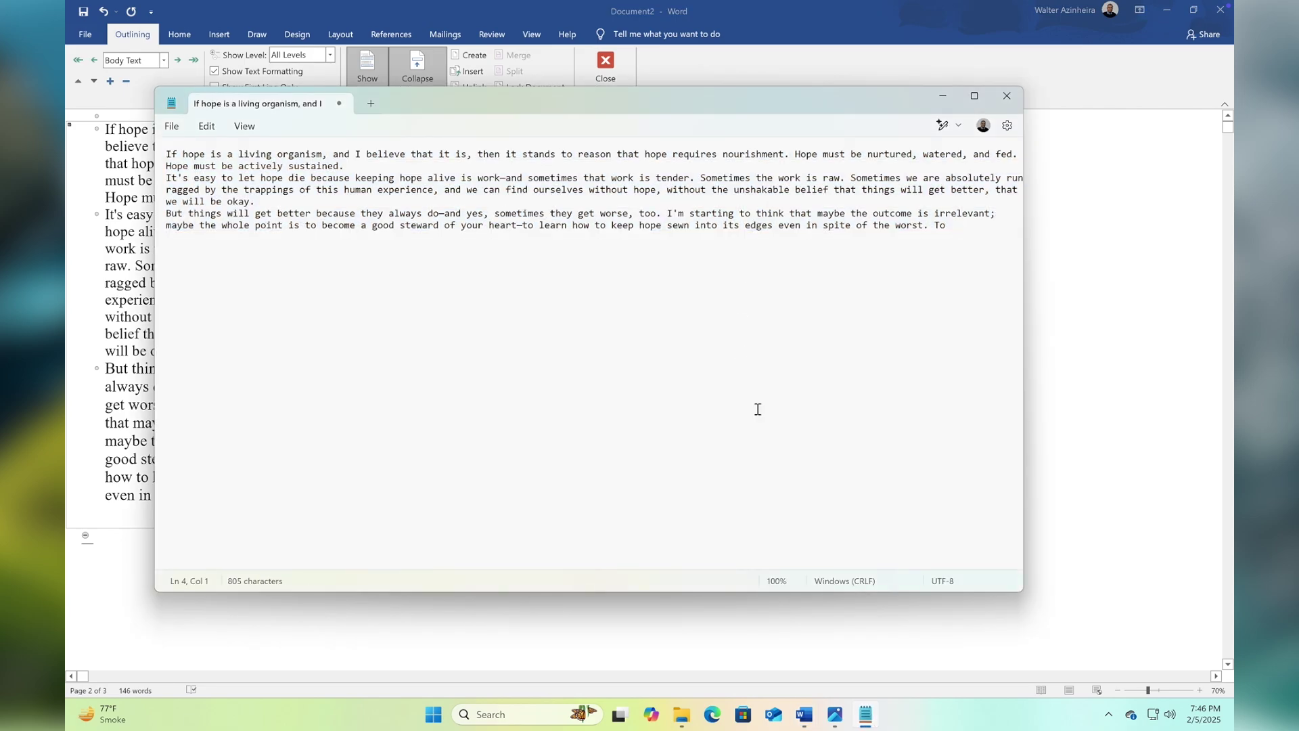
mouse_move(810, 722)
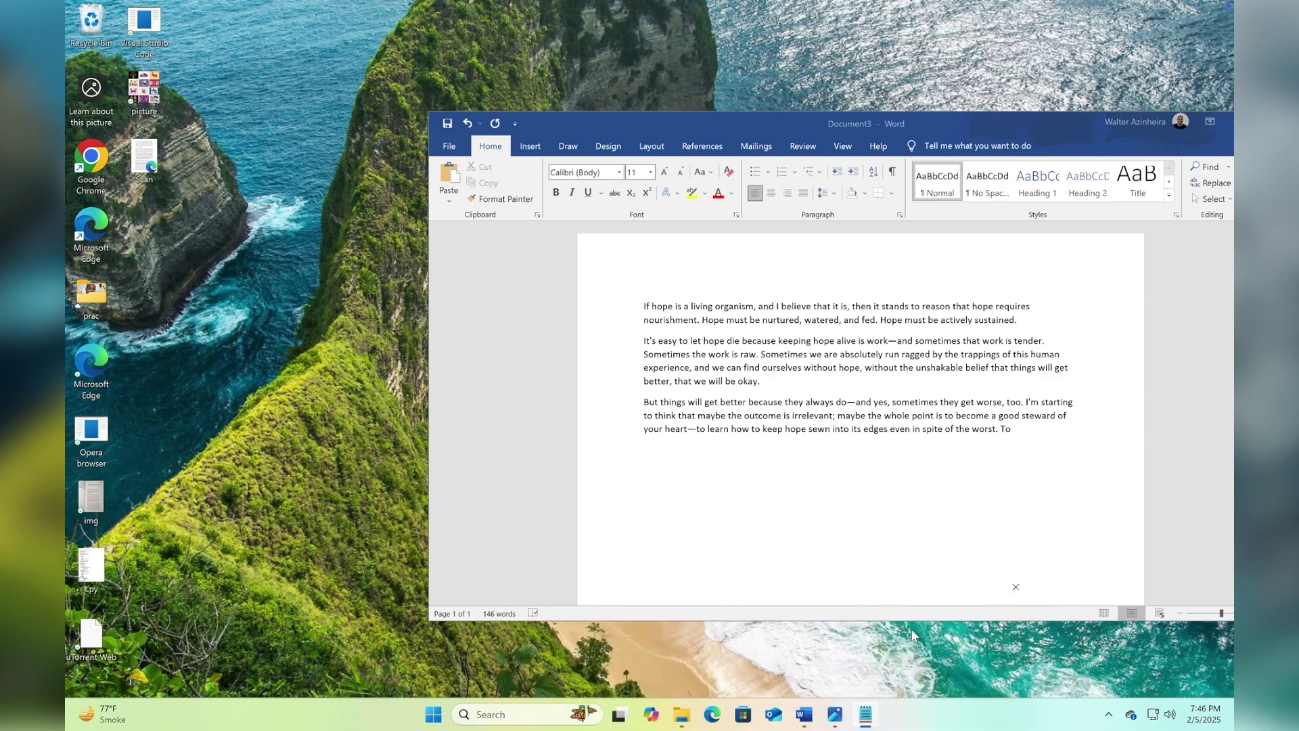
left_click(954, 639)
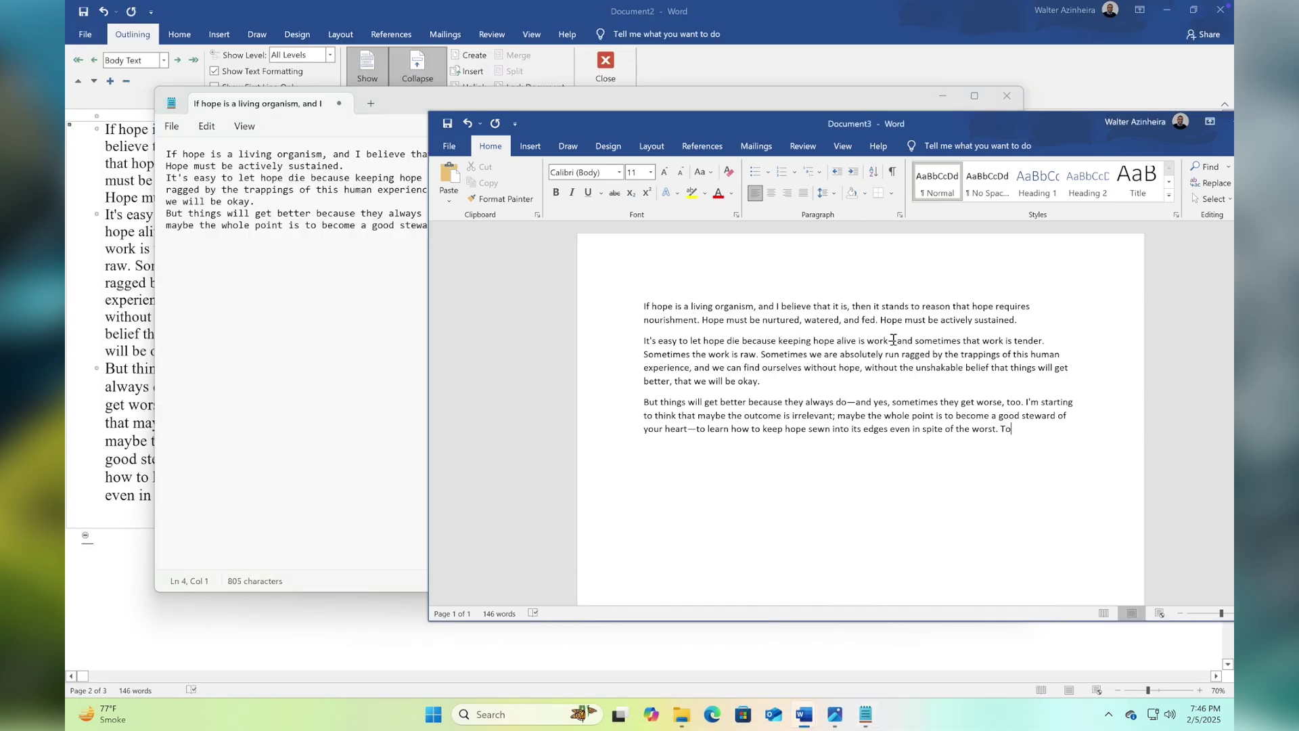
Set Document3's three paragraphs in Arial and left-align them.
left_click(893, 340)
left_click_drag(1024, 433, 626, 285)
left_click_drag(1045, 441, 634, 302)
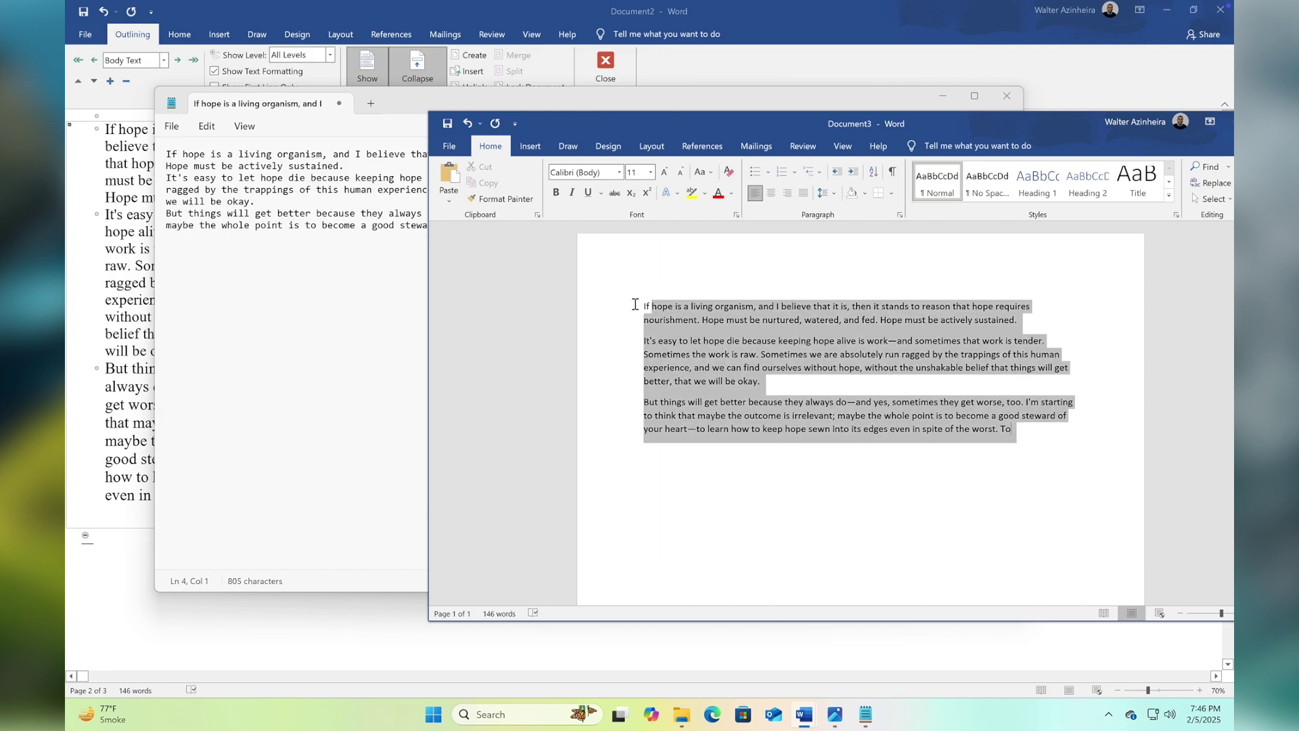
left_click(619, 172)
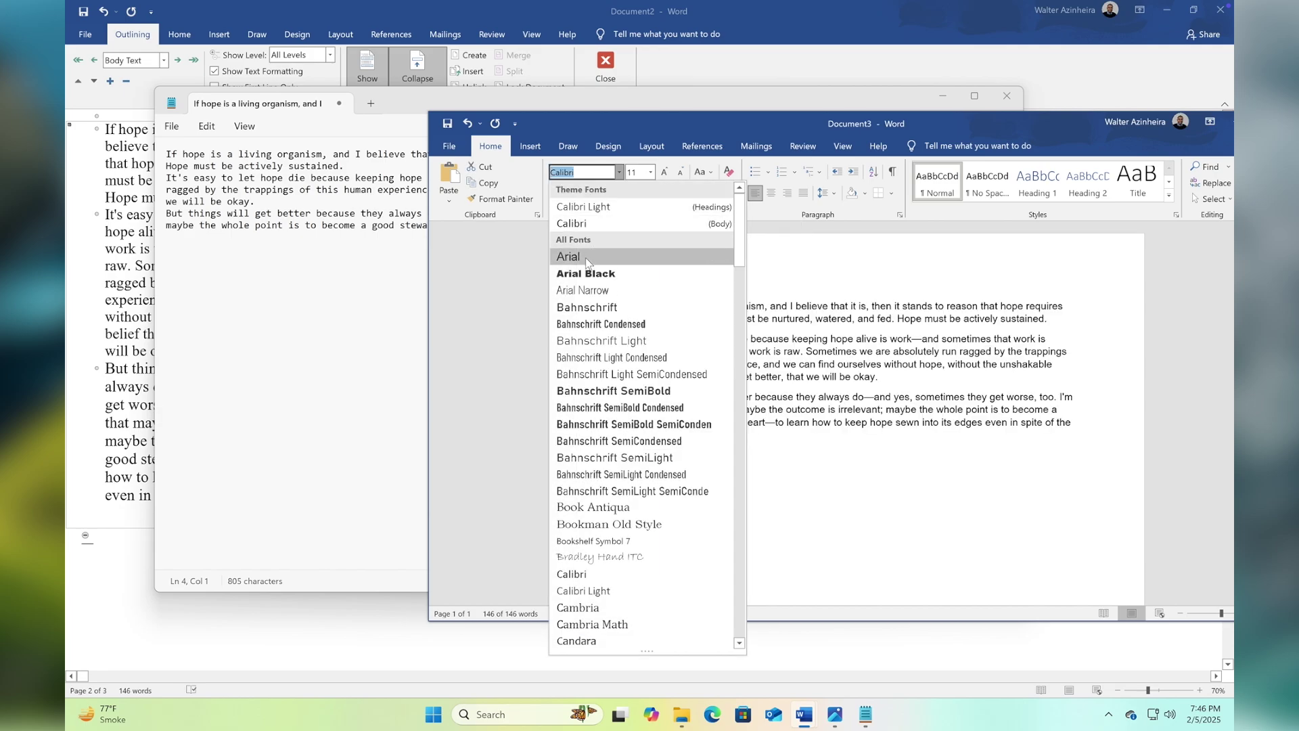
left_click(569, 257)
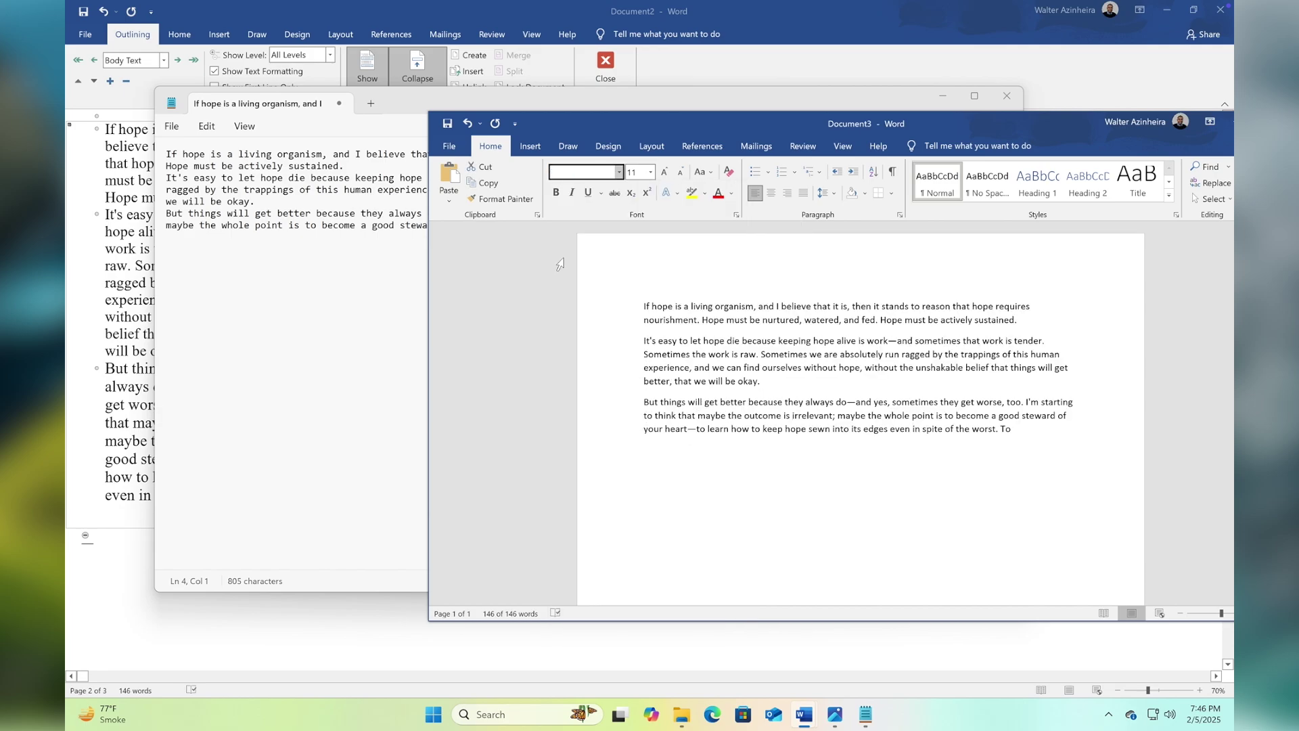
left_click(556, 193)
left_click(556, 193)
left_click(803, 194)
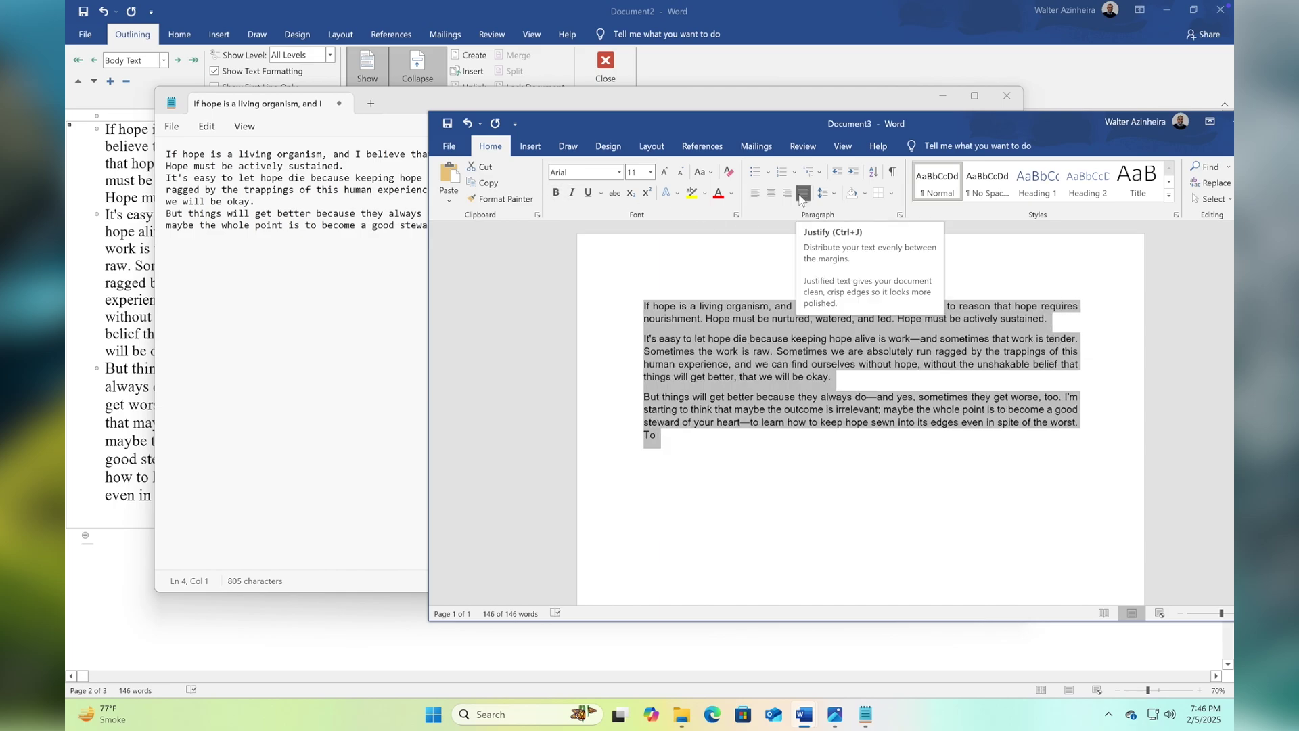
left_click(772, 195)
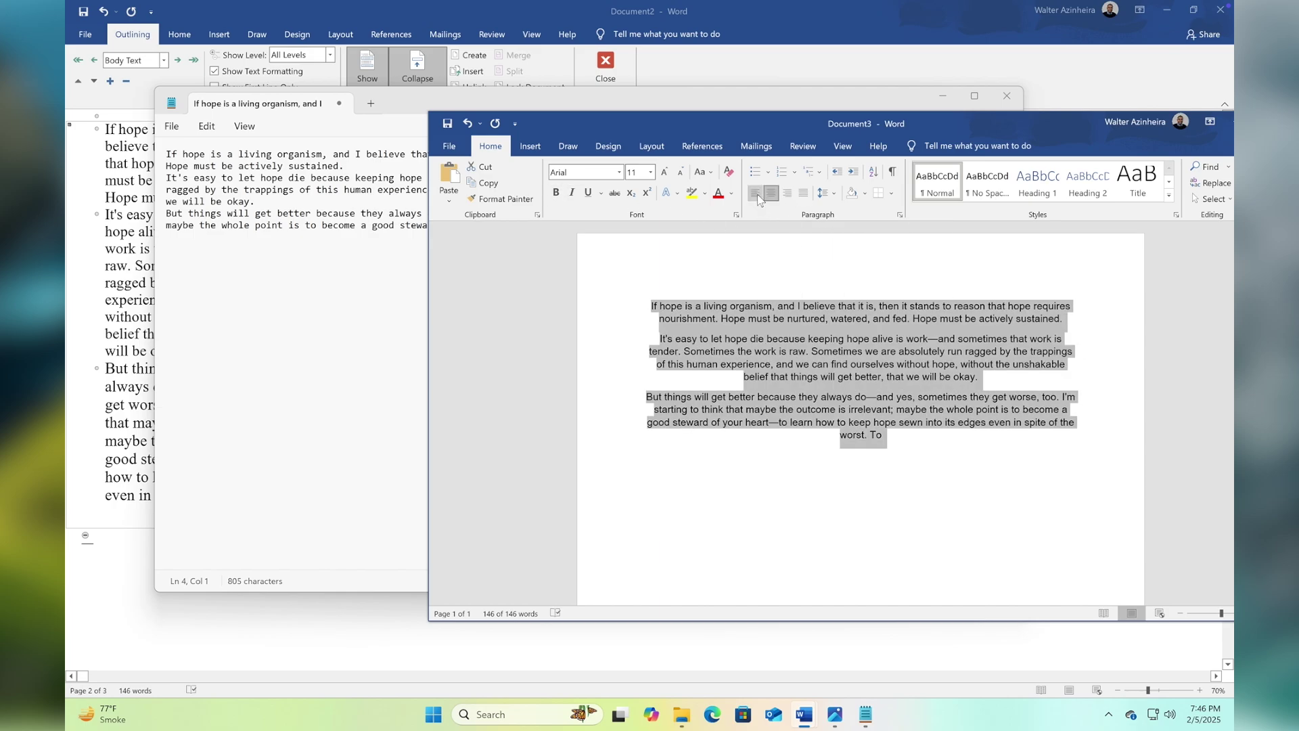
left_click(756, 195)
Move Document3's window left over Notepad.
left_click(827, 482)
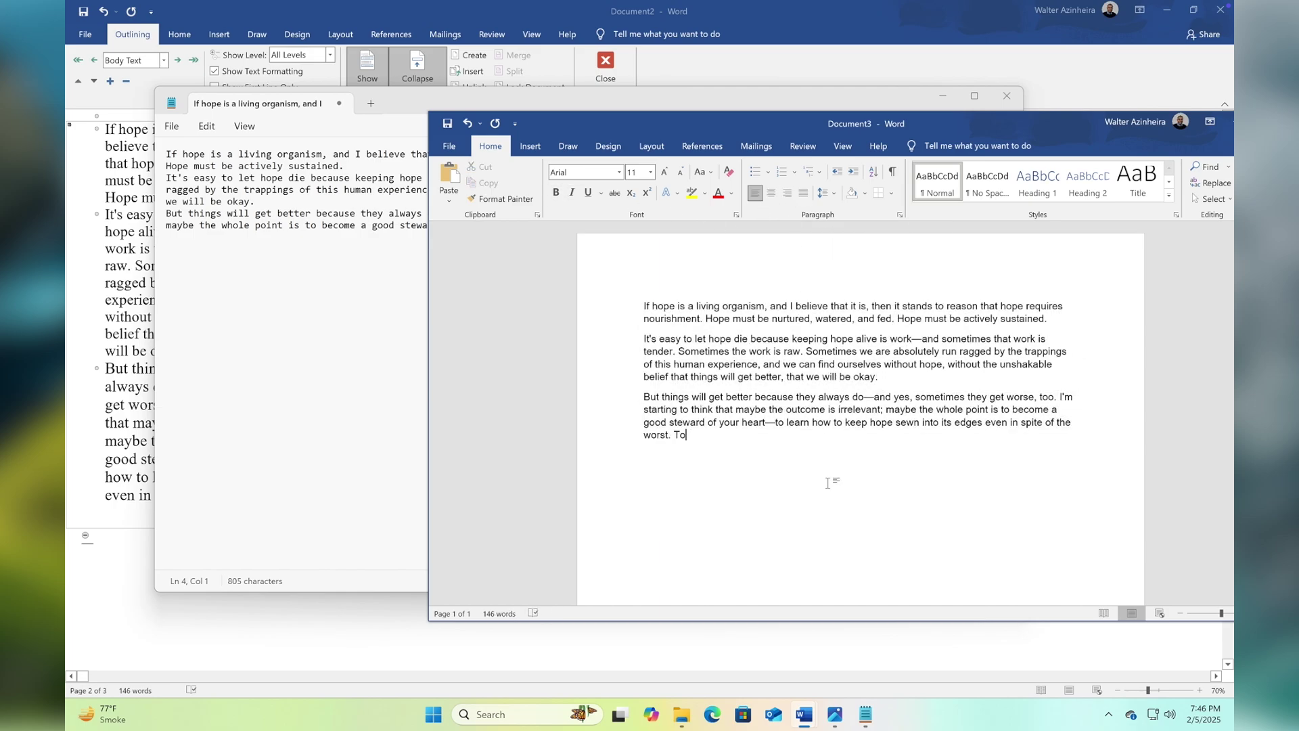
left_click(301, 255)
left_click(1129, 423)
left_click_drag(1034, 117, 744, 122)
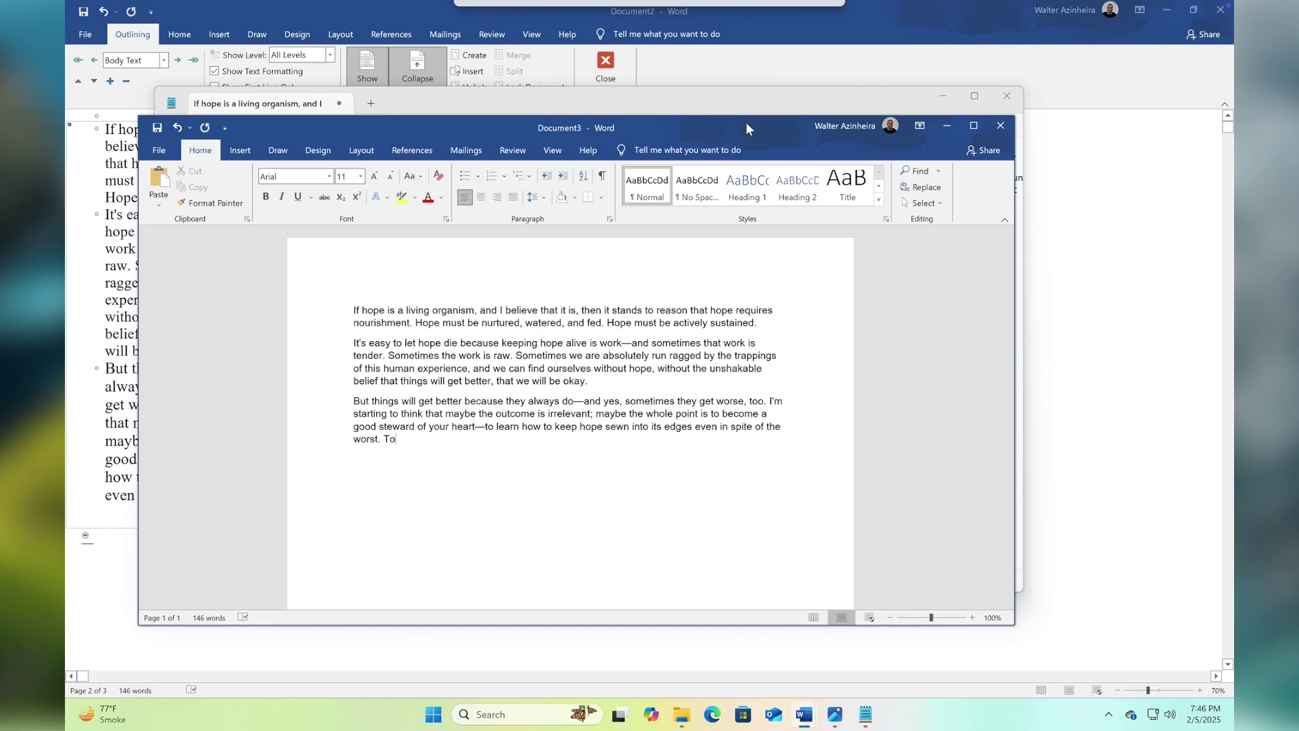
Minimize Document3, Notepad, Document2, Document1 and the img.jpg photo window.
left_click(945, 126)
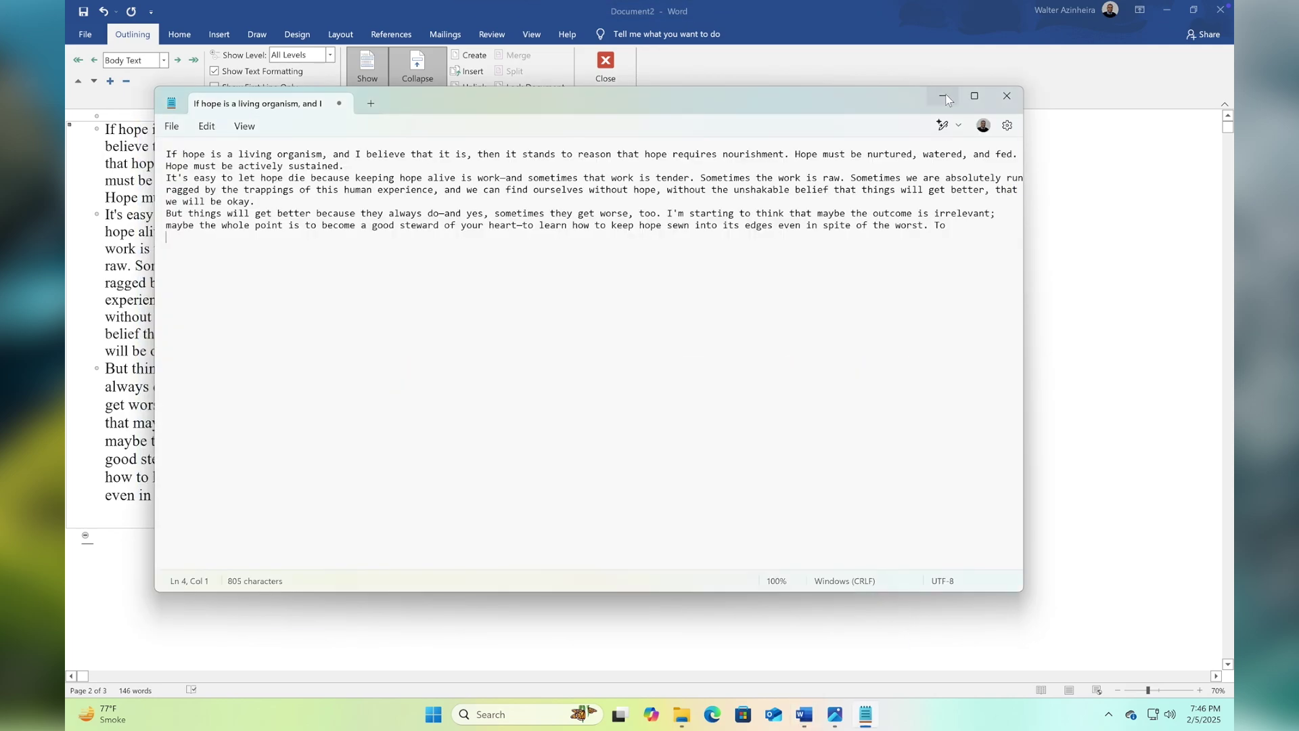
left_click(945, 99)
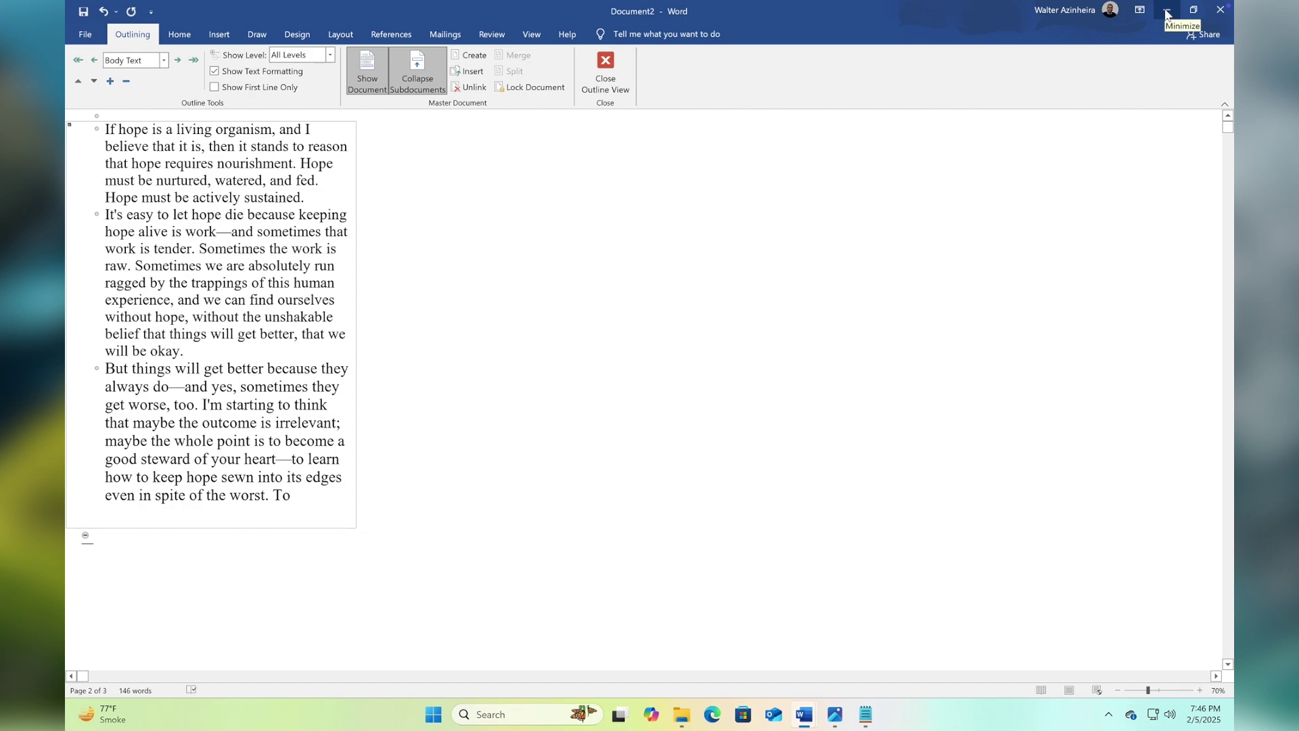
left_click(1167, 14)
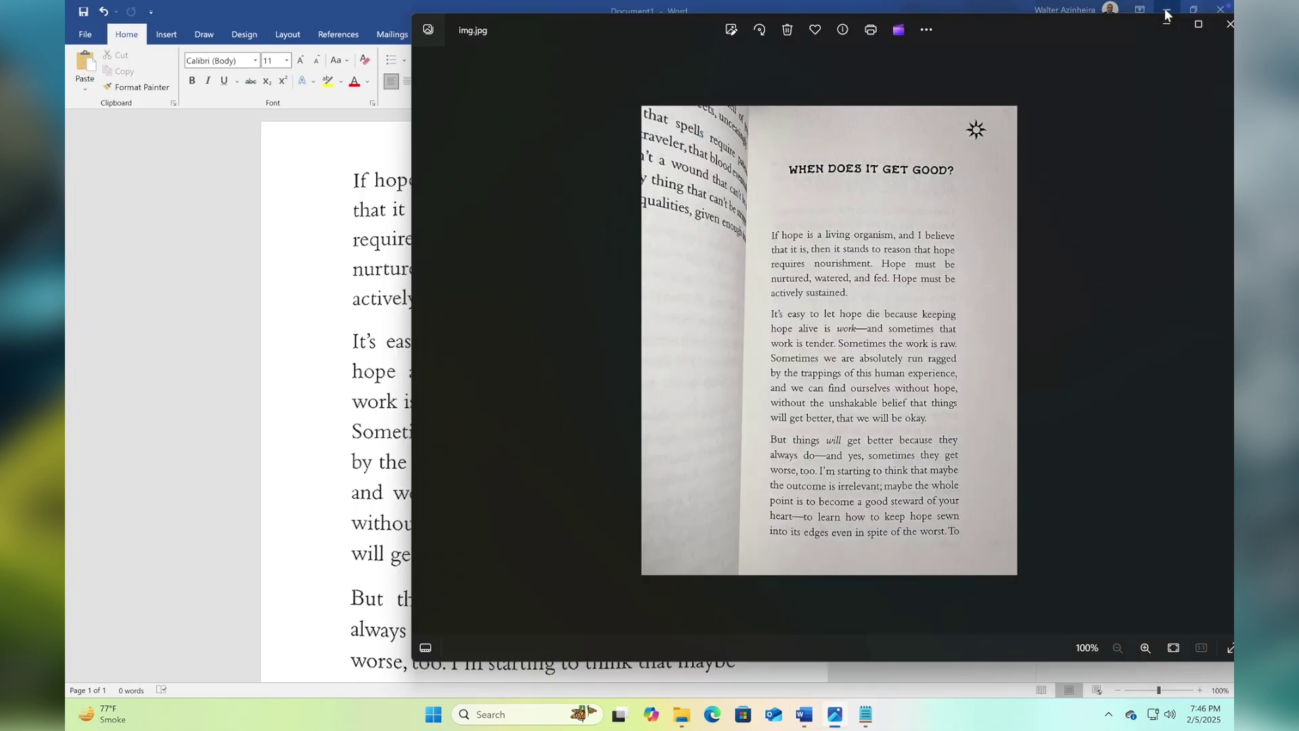
left_click(1166, 12)
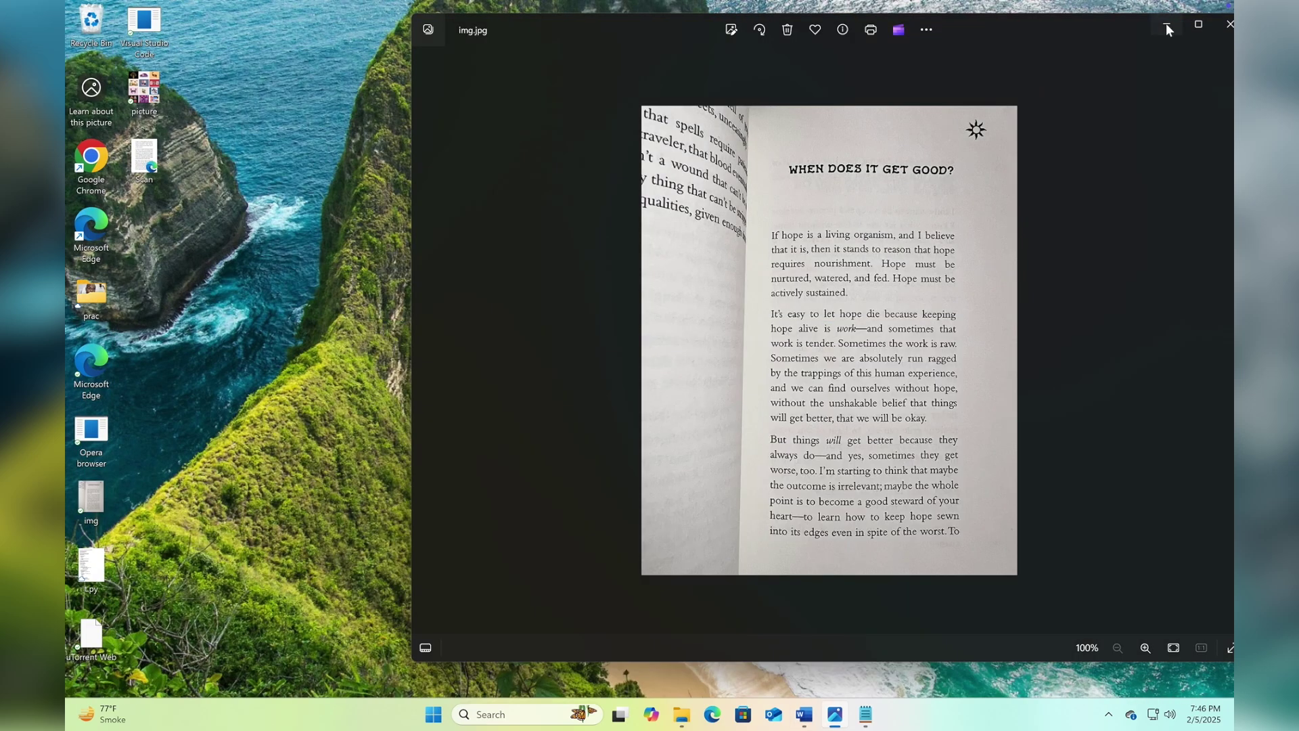
left_click(1167, 27)
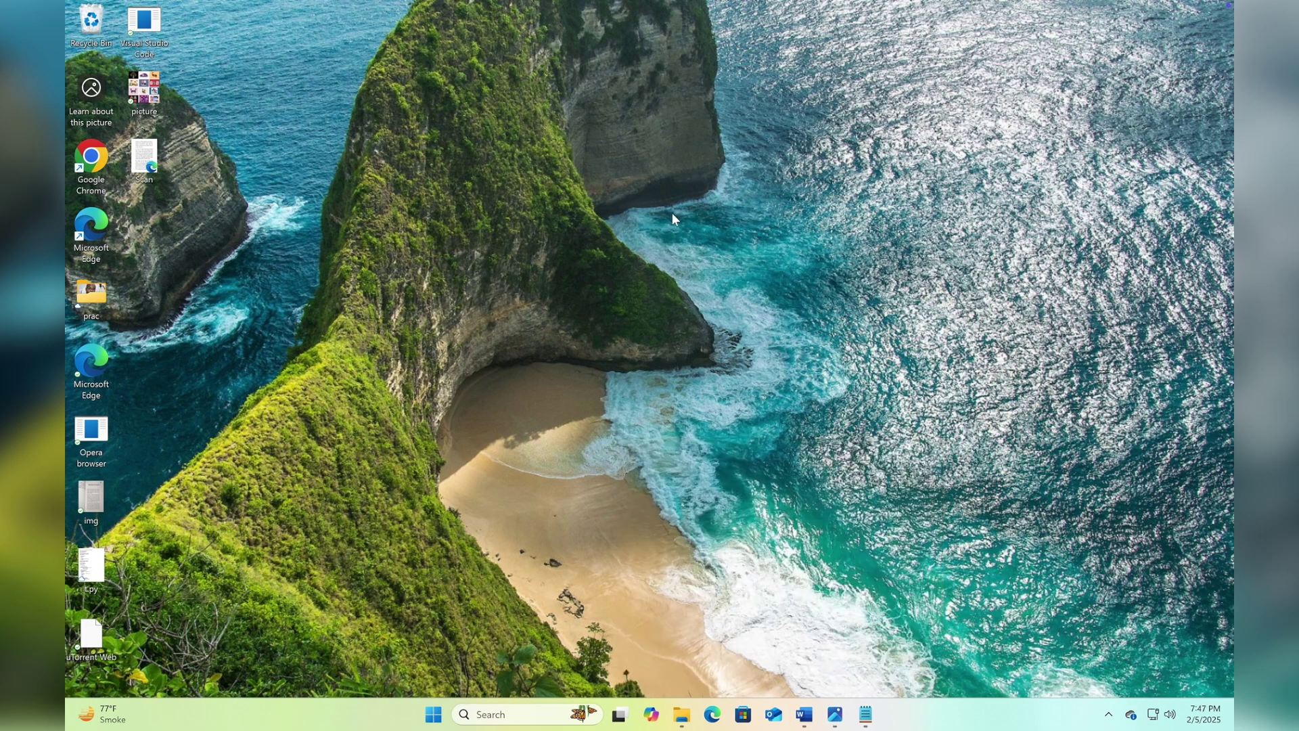